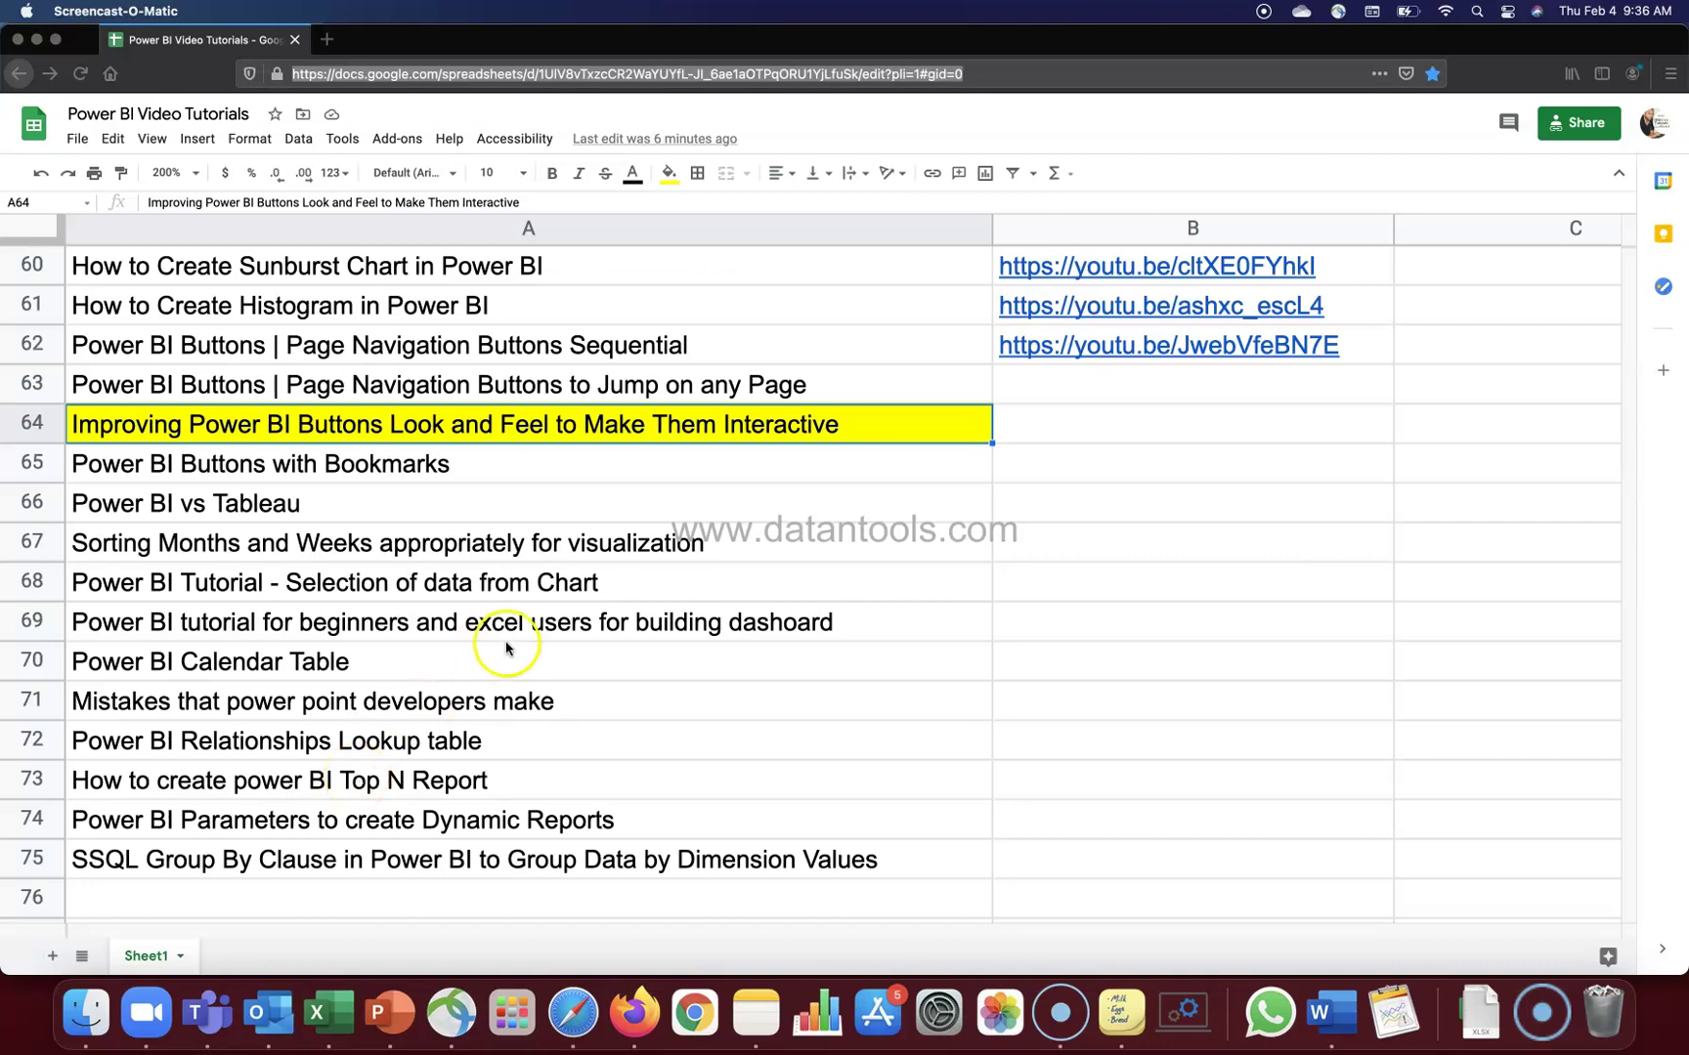
Step: Scroll up the tutorials spreadsheet and select the Microsoft Access tutorial title in A21
click(176, 436)
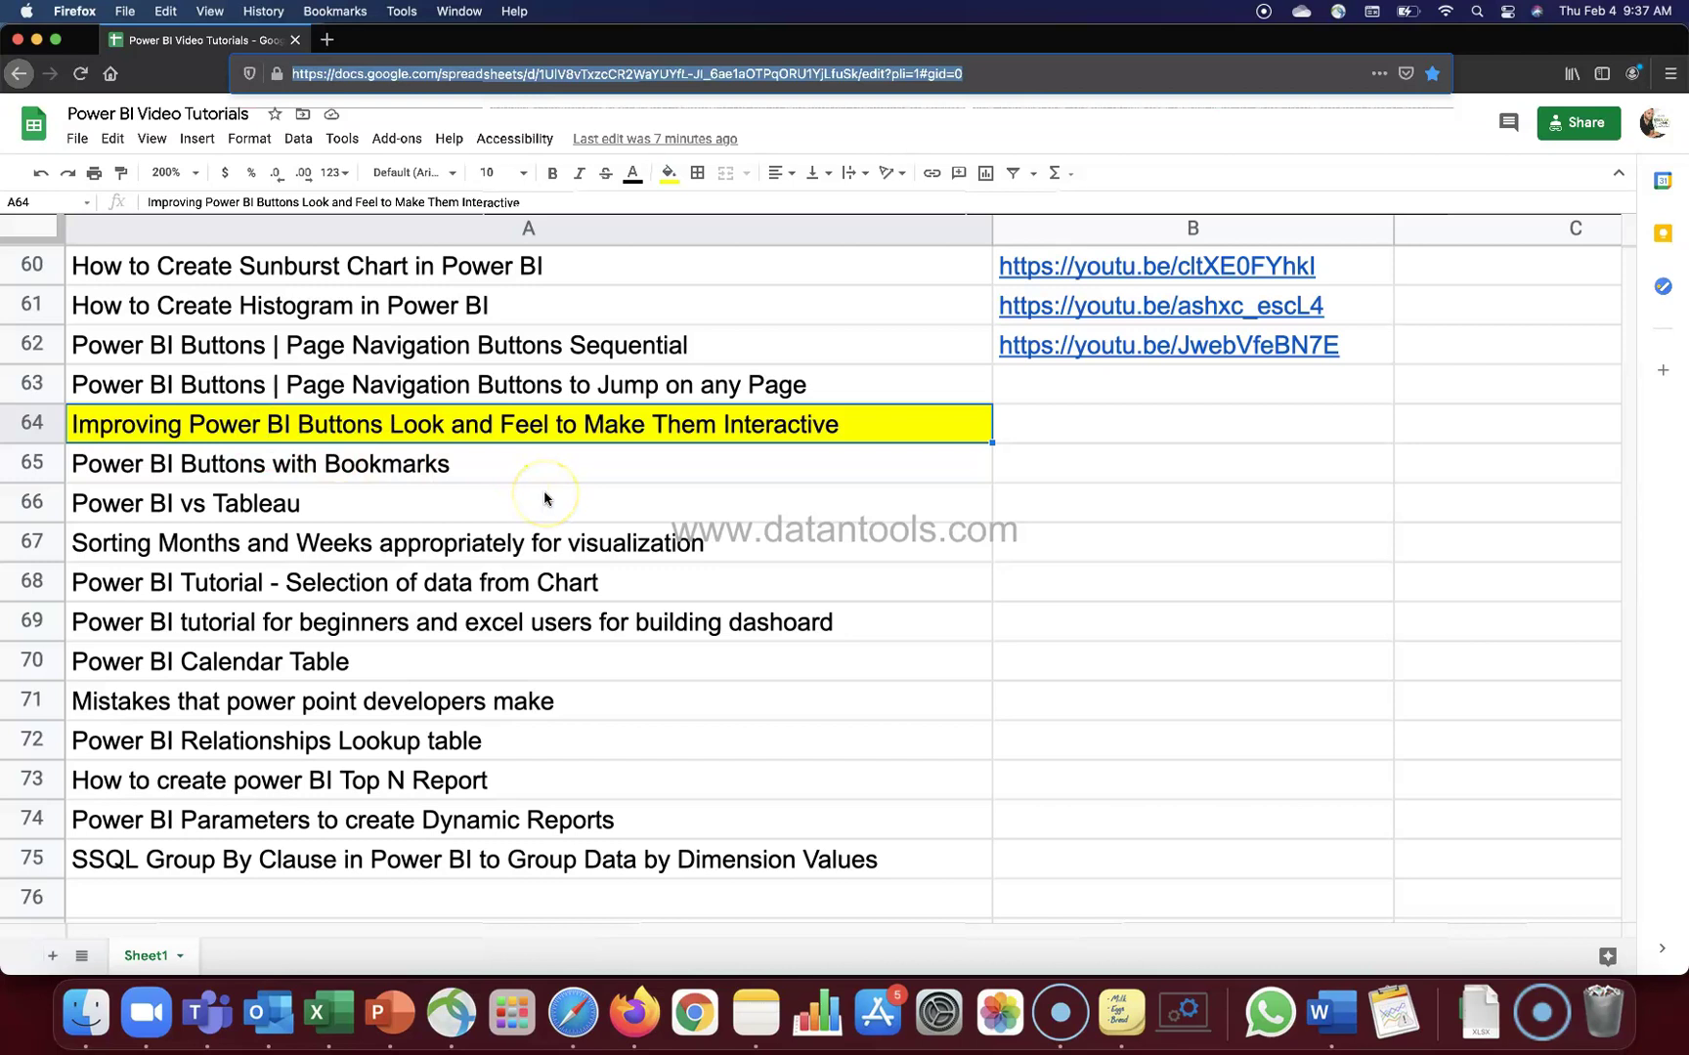
scroll(544, 498, up, 5)
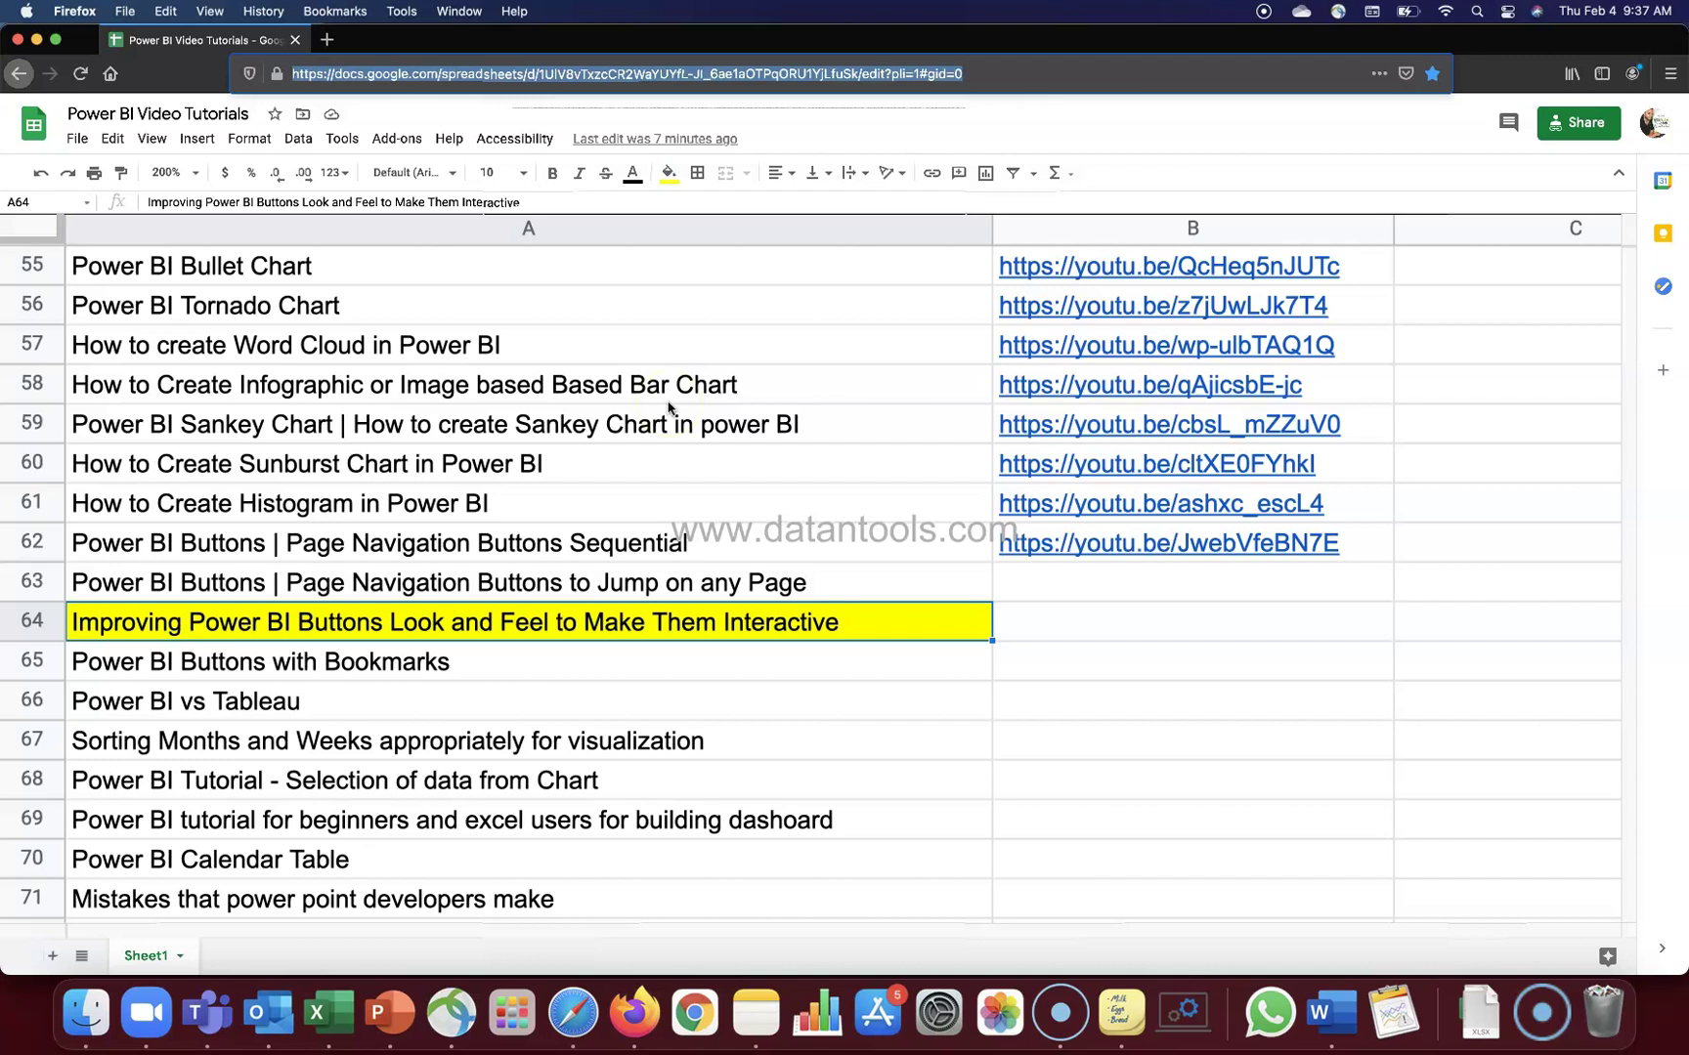
scroll(648, 562, up, 4)
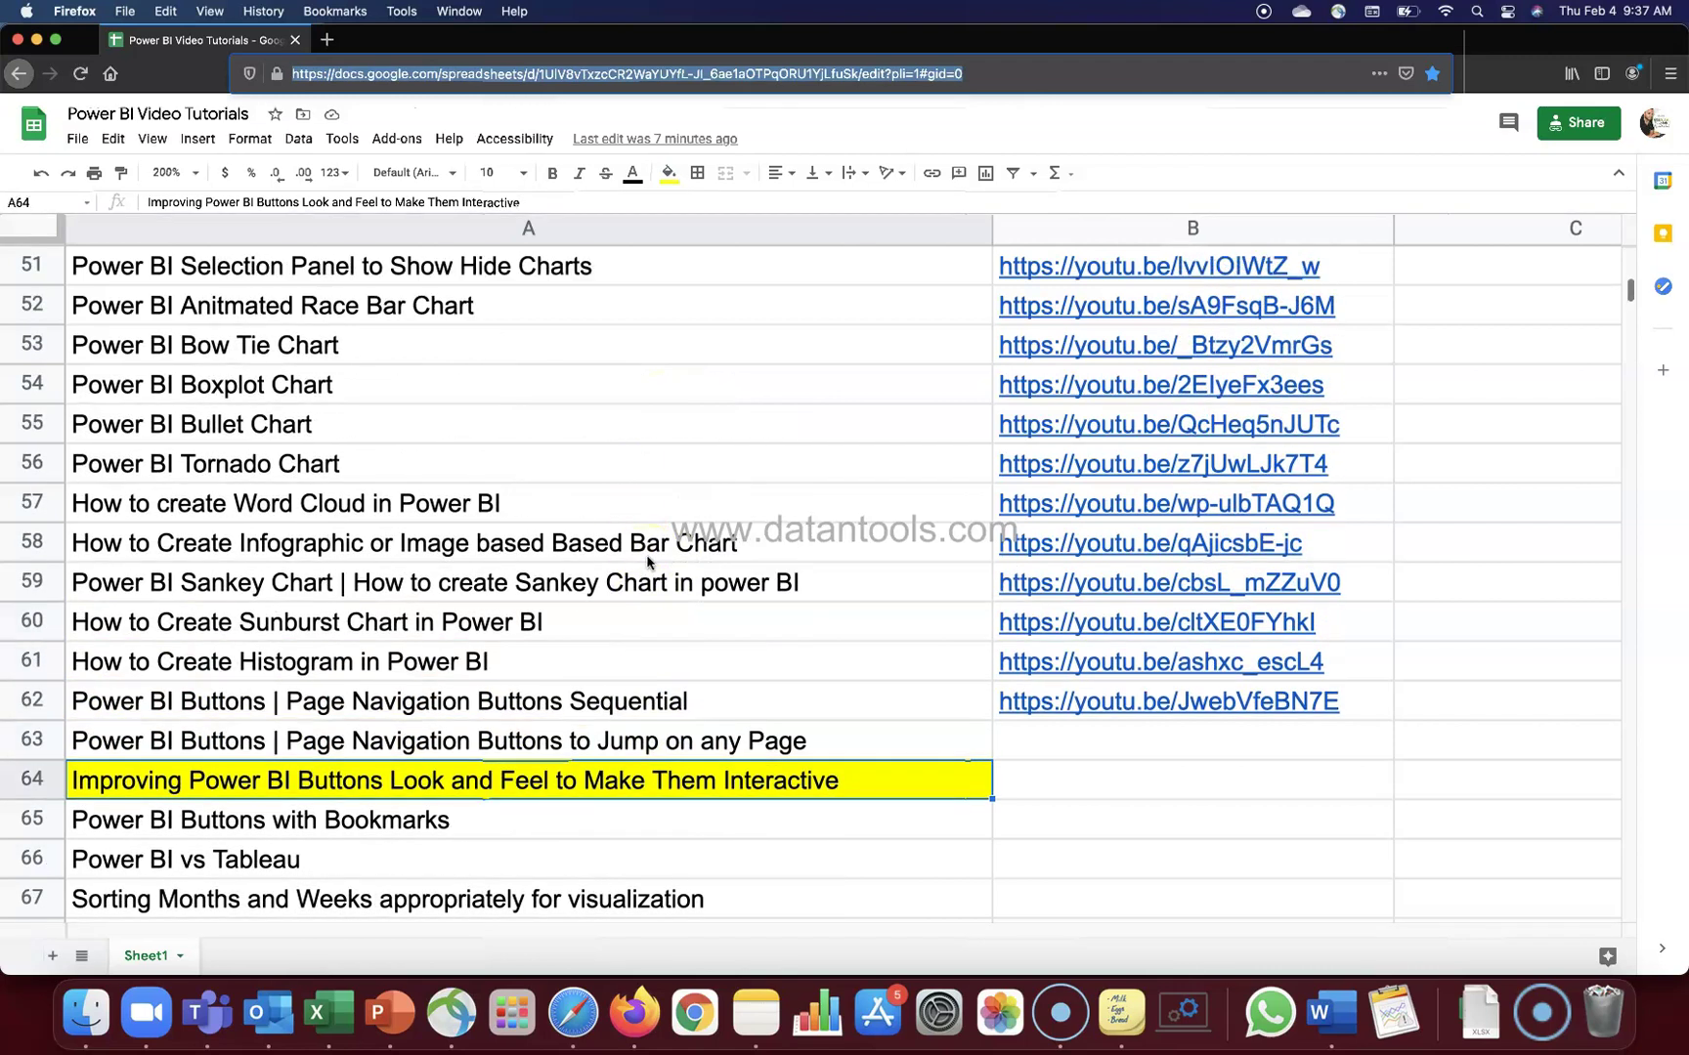
scroll(648, 562, up, 20)
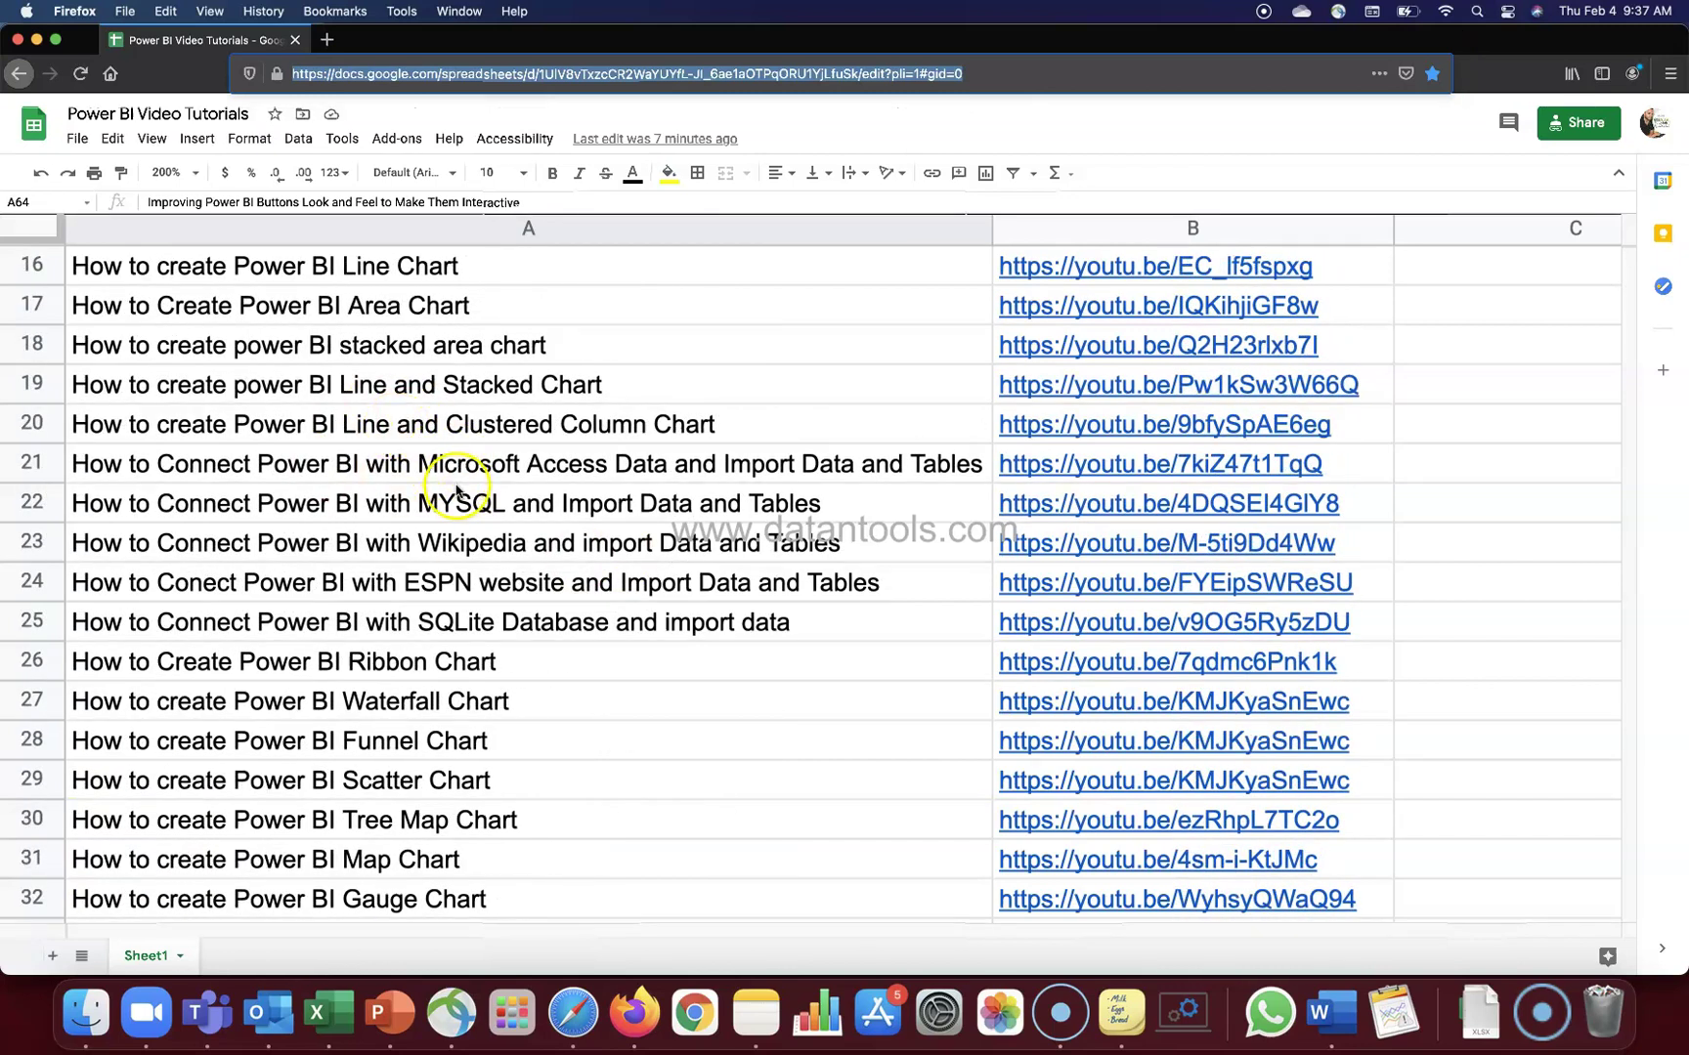
mouse_move(1139, 500)
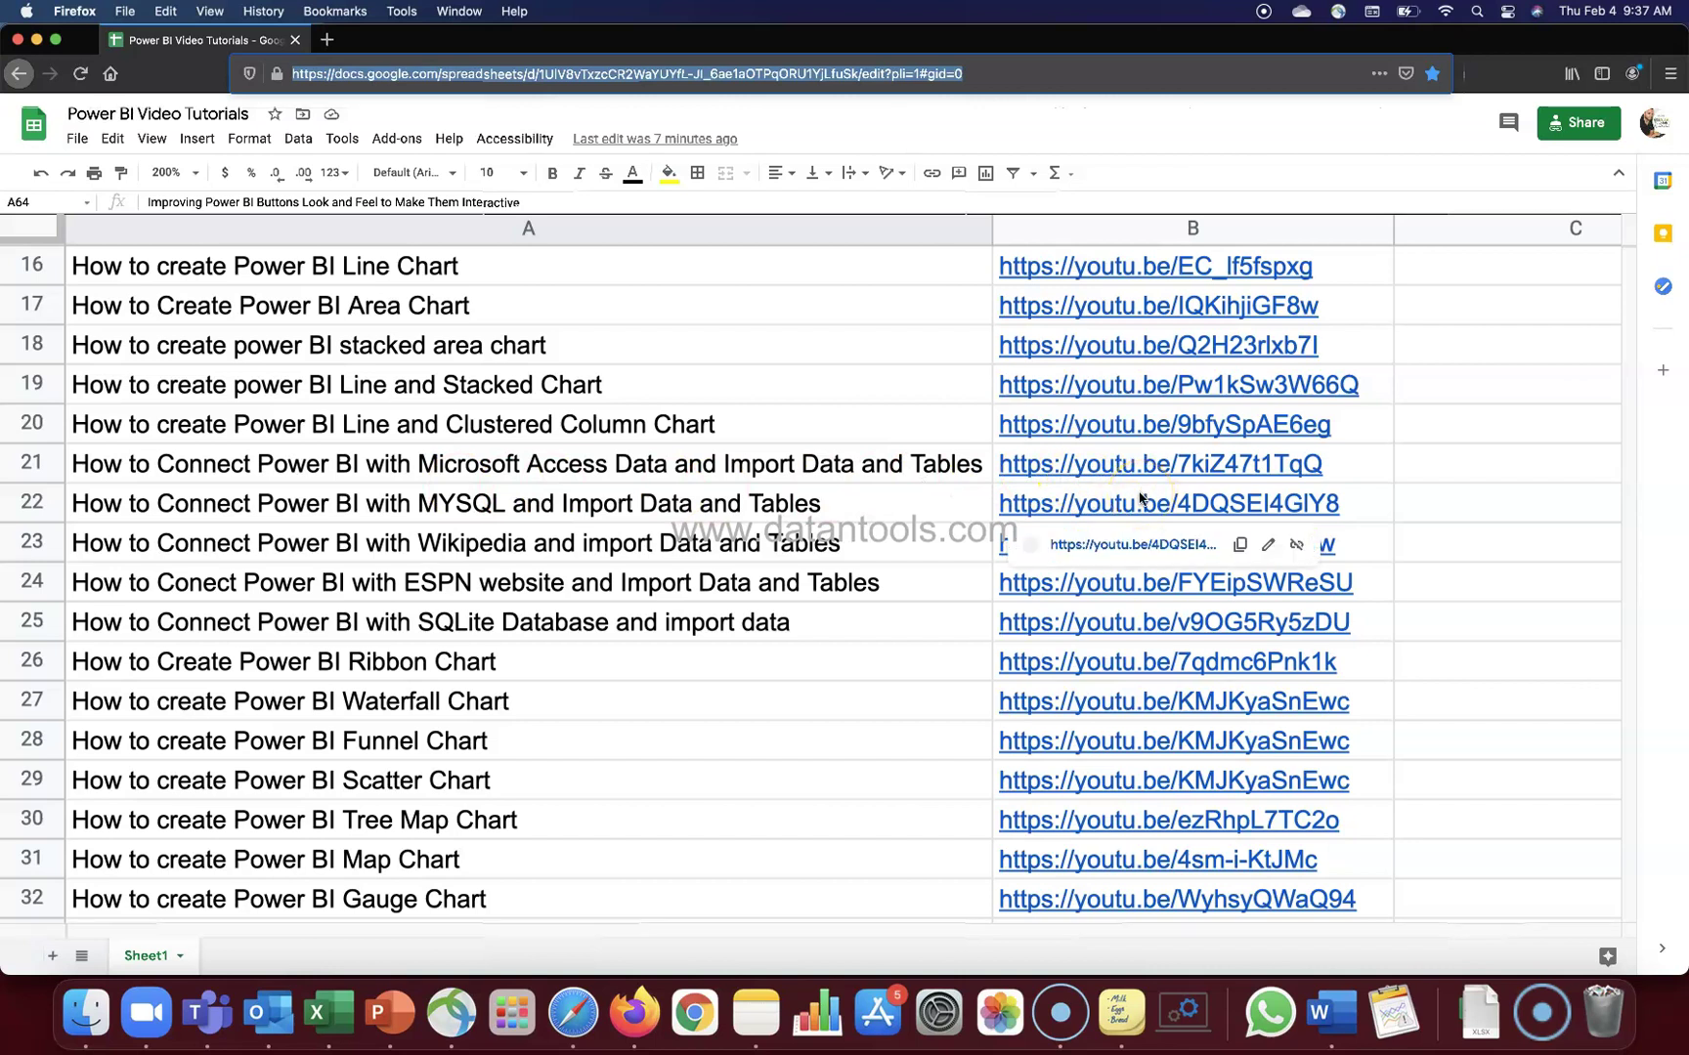
click(732, 481)
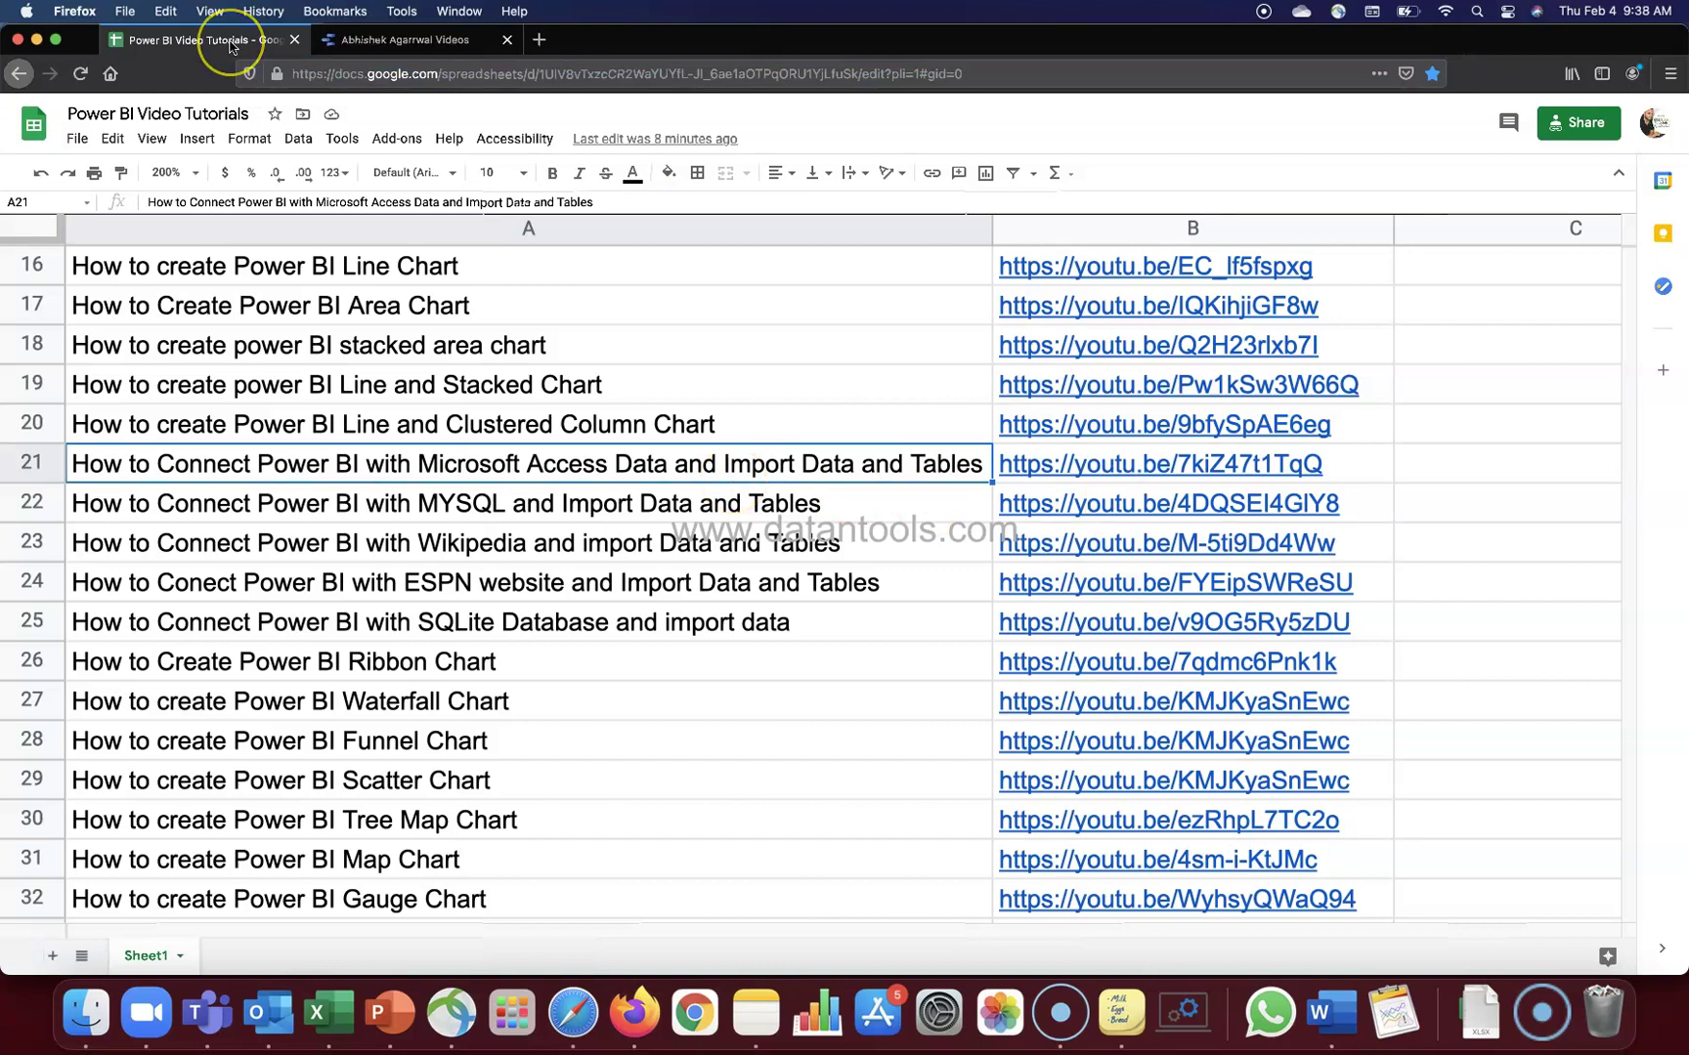
Step: Filter the Data Studio report's Video Title to titles matching 'python', then return to the spreadsheet
click(371, 39)
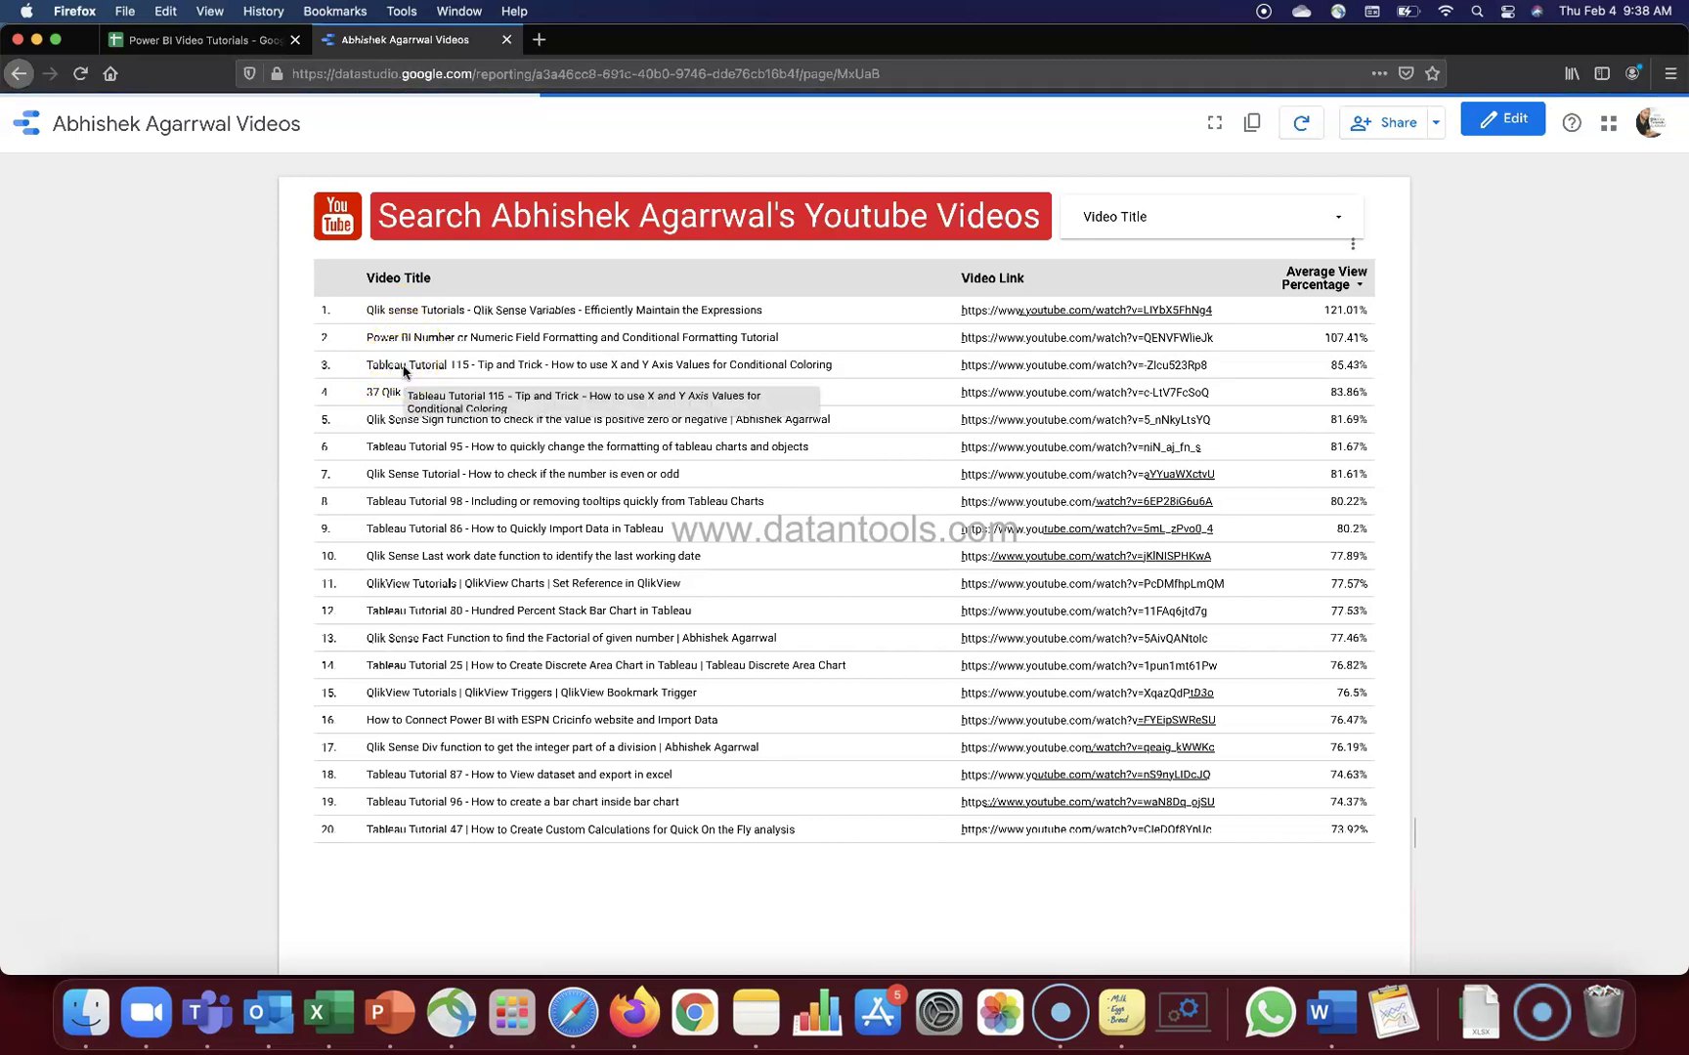
click(1190, 225)
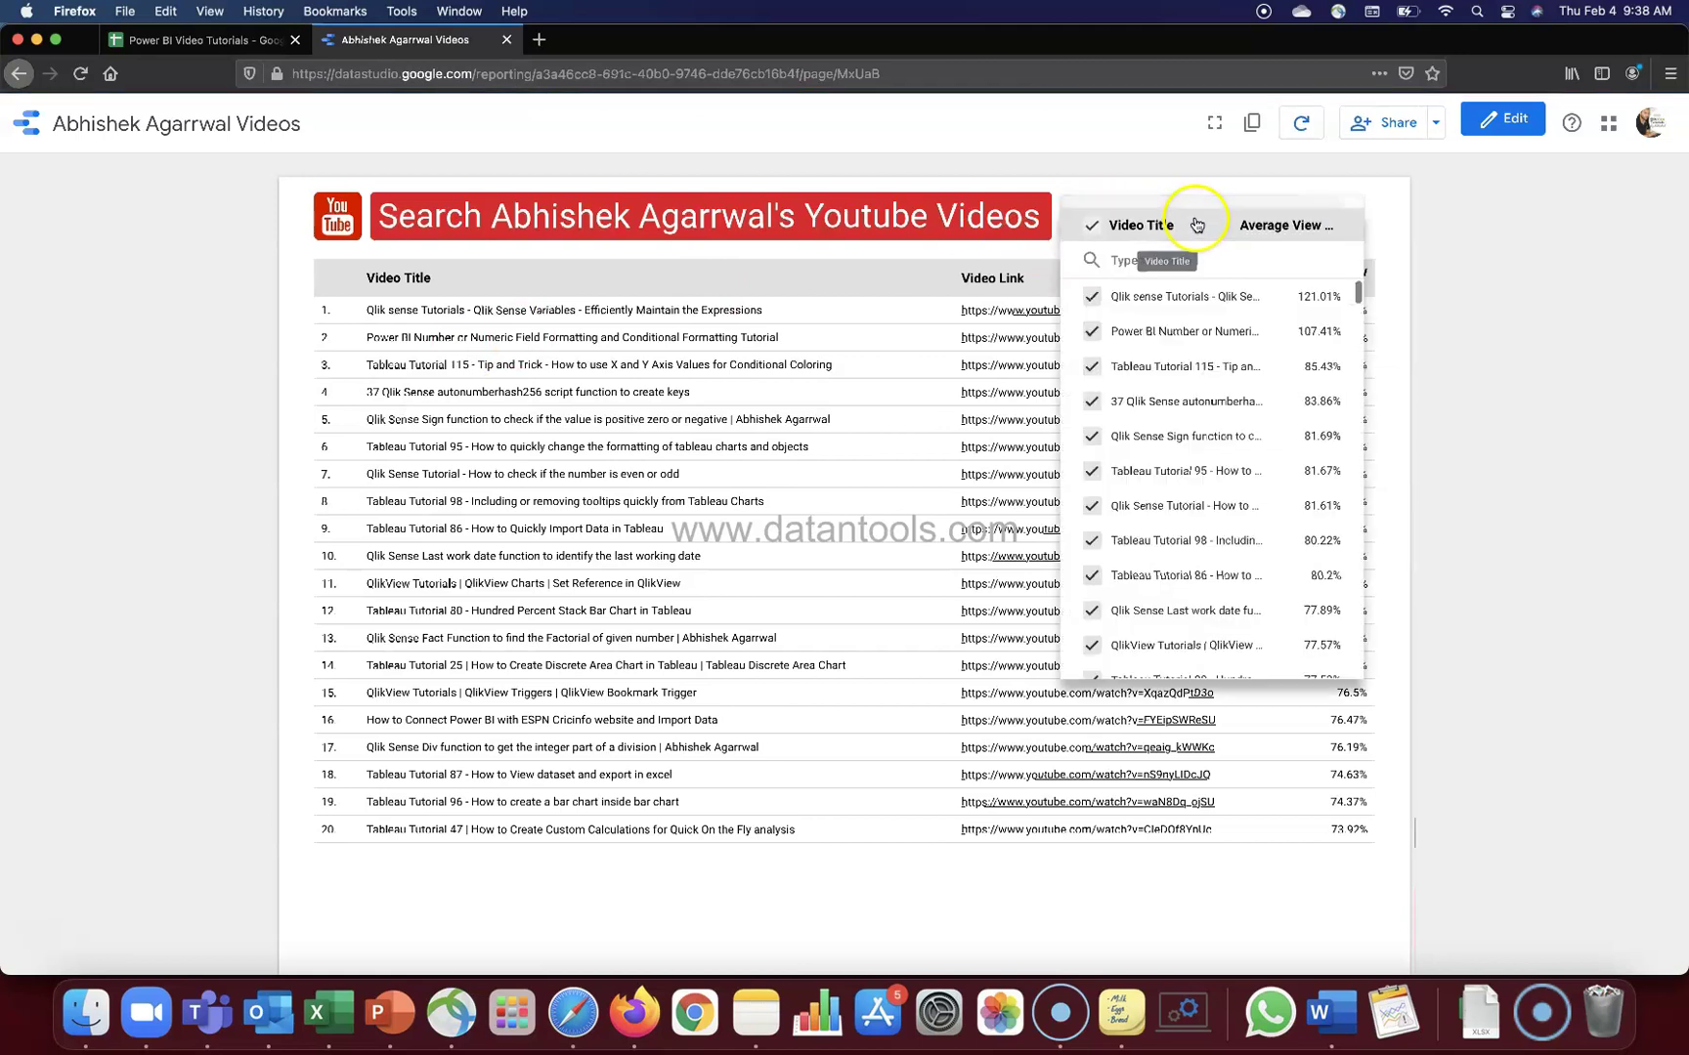
click(1093, 225)
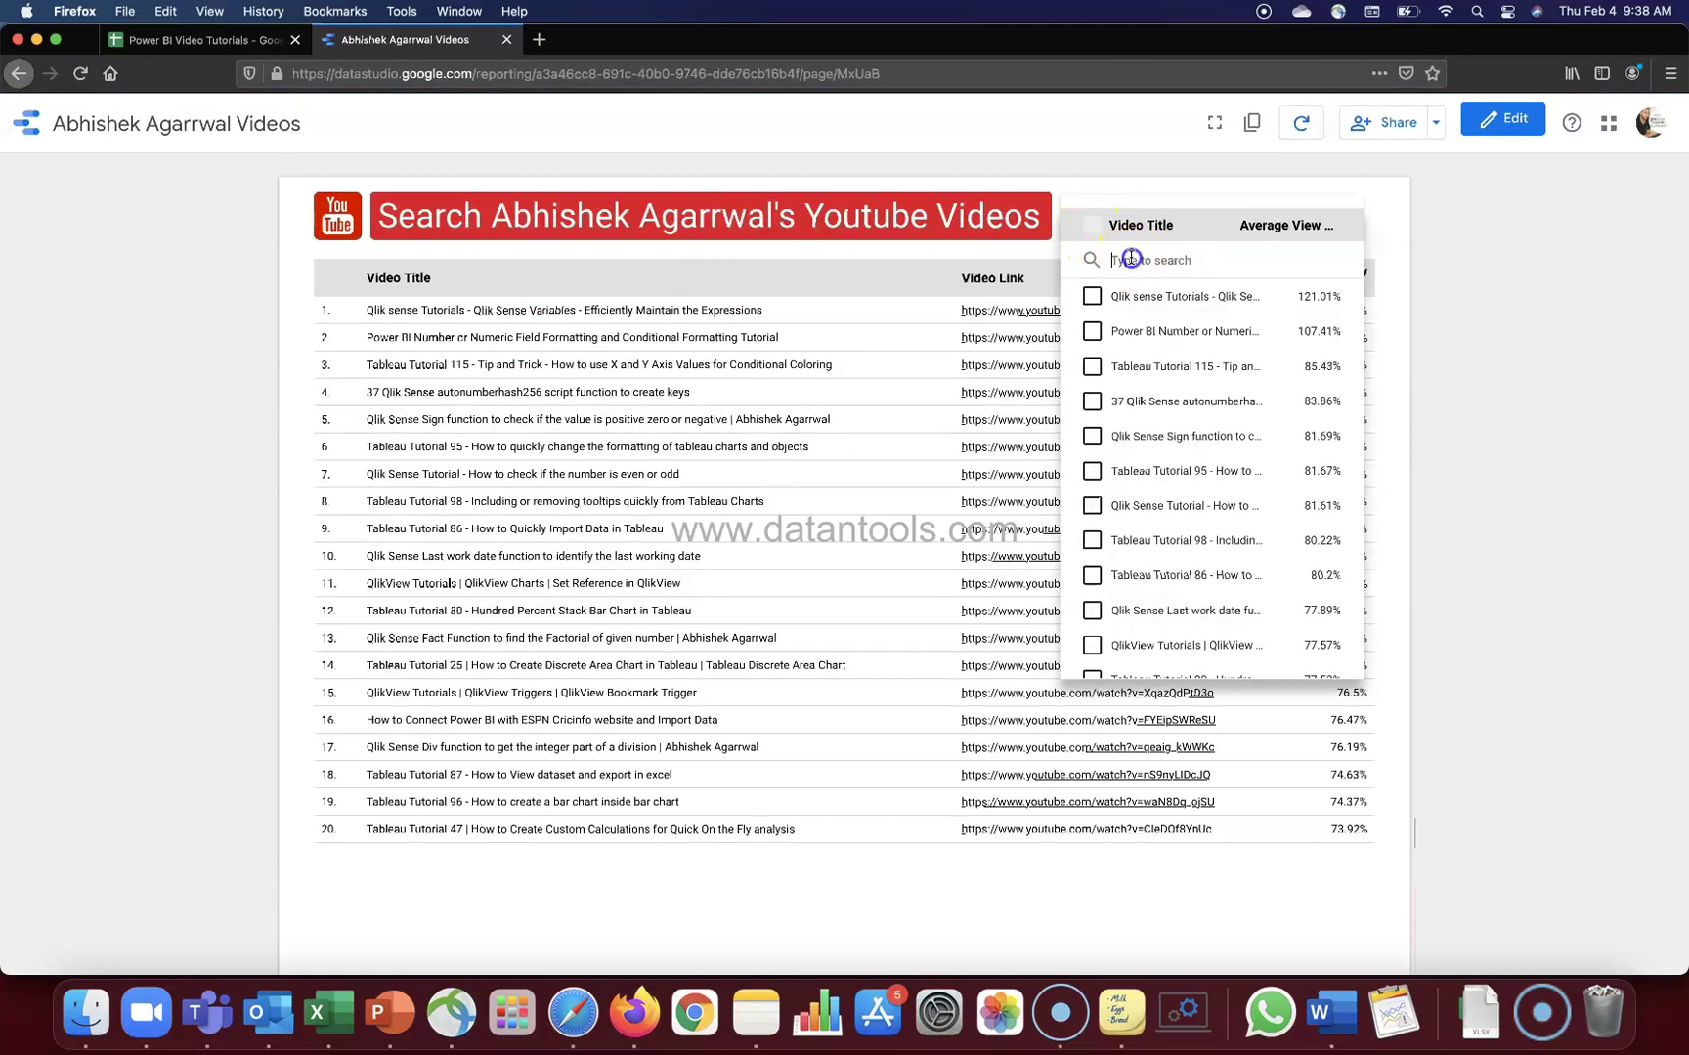
text(python)
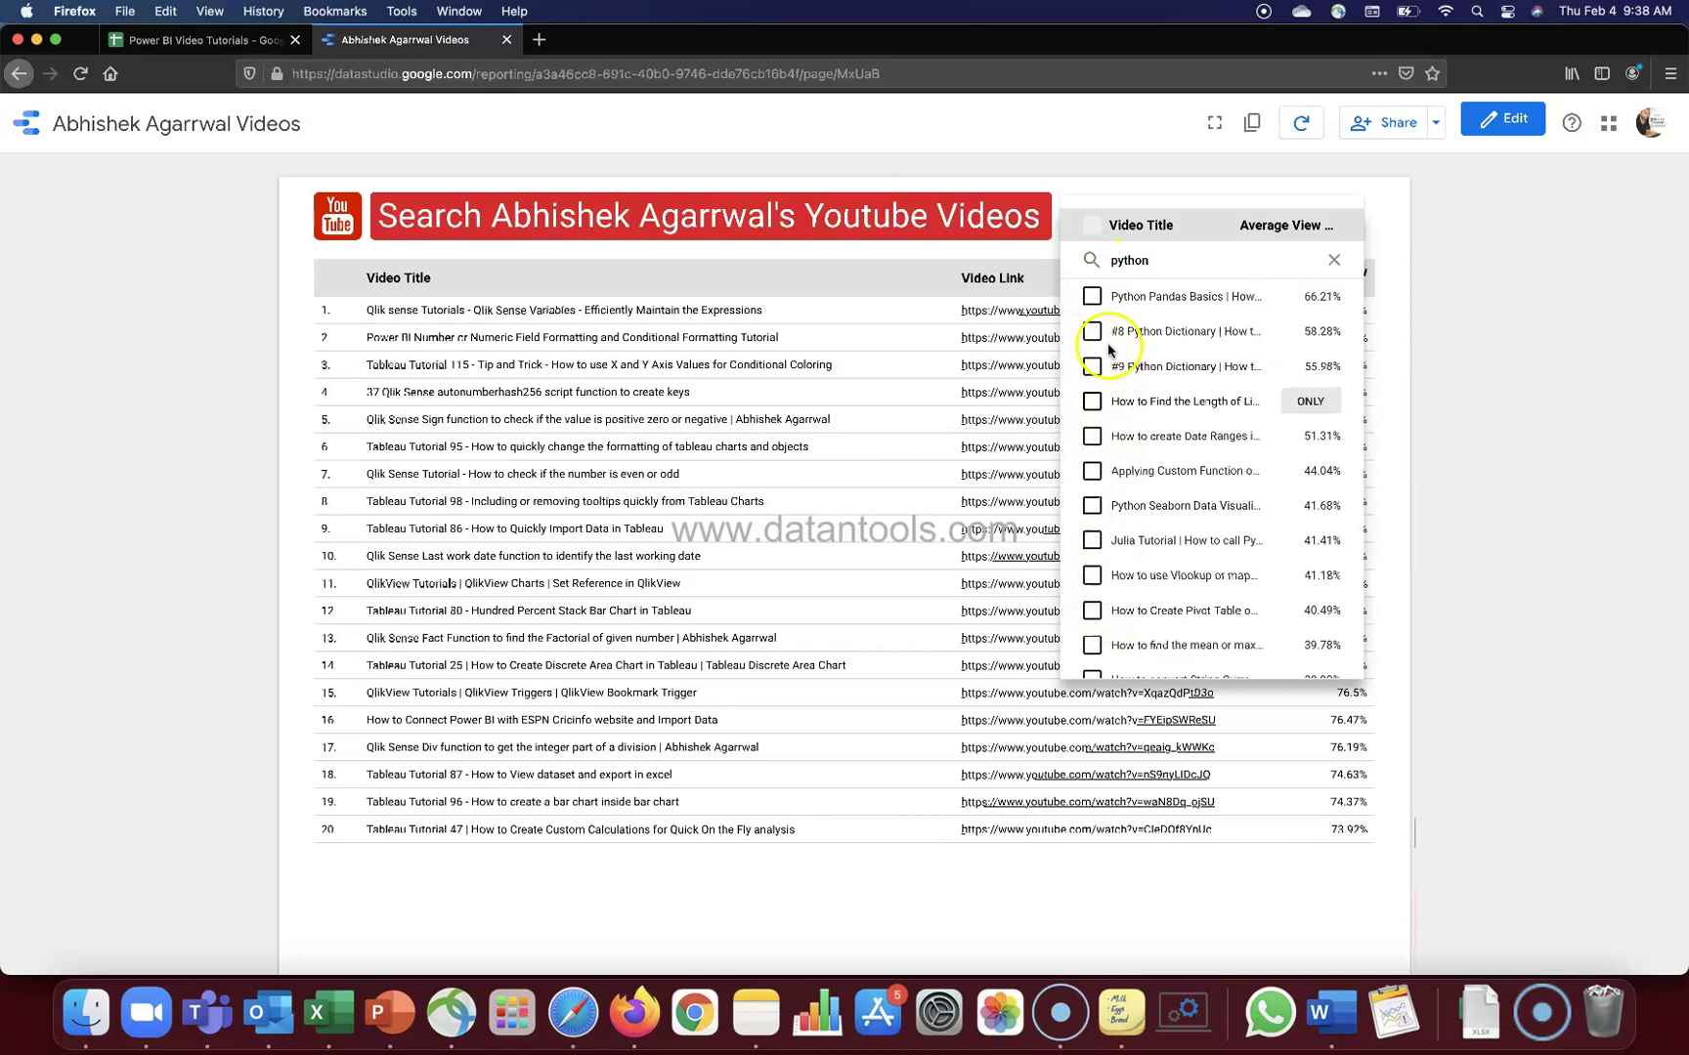
click(1091, 225)
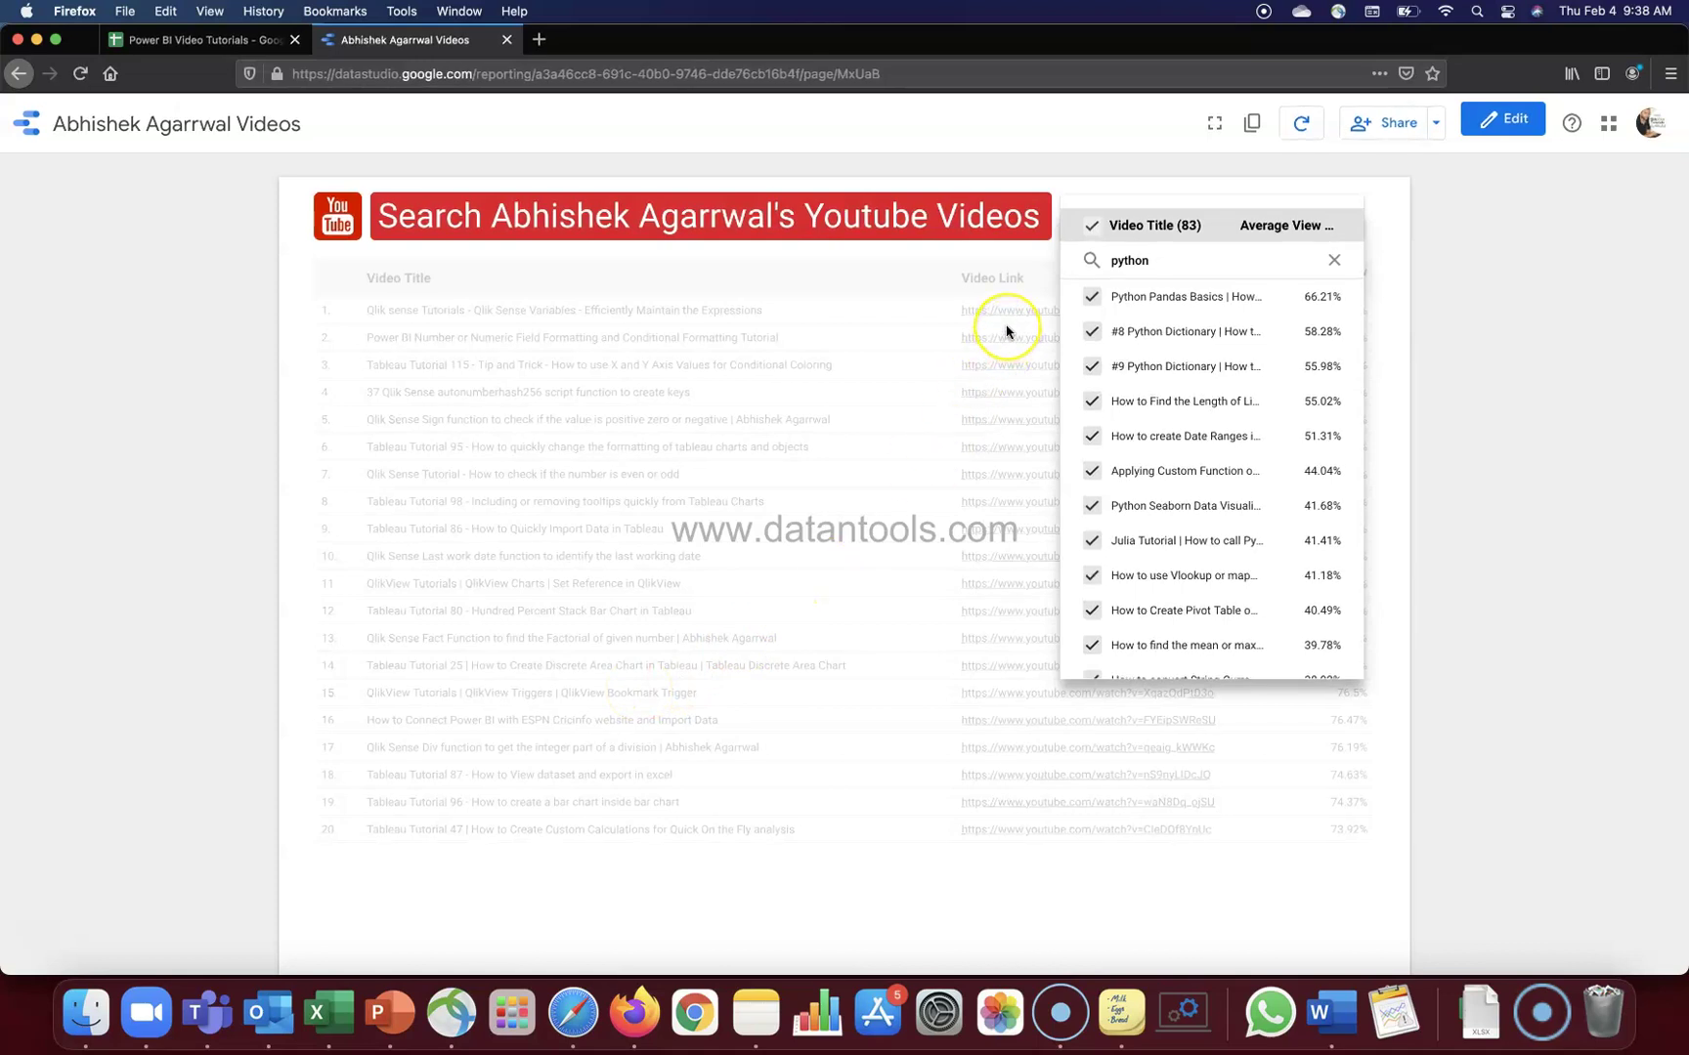
click(1512, 392)
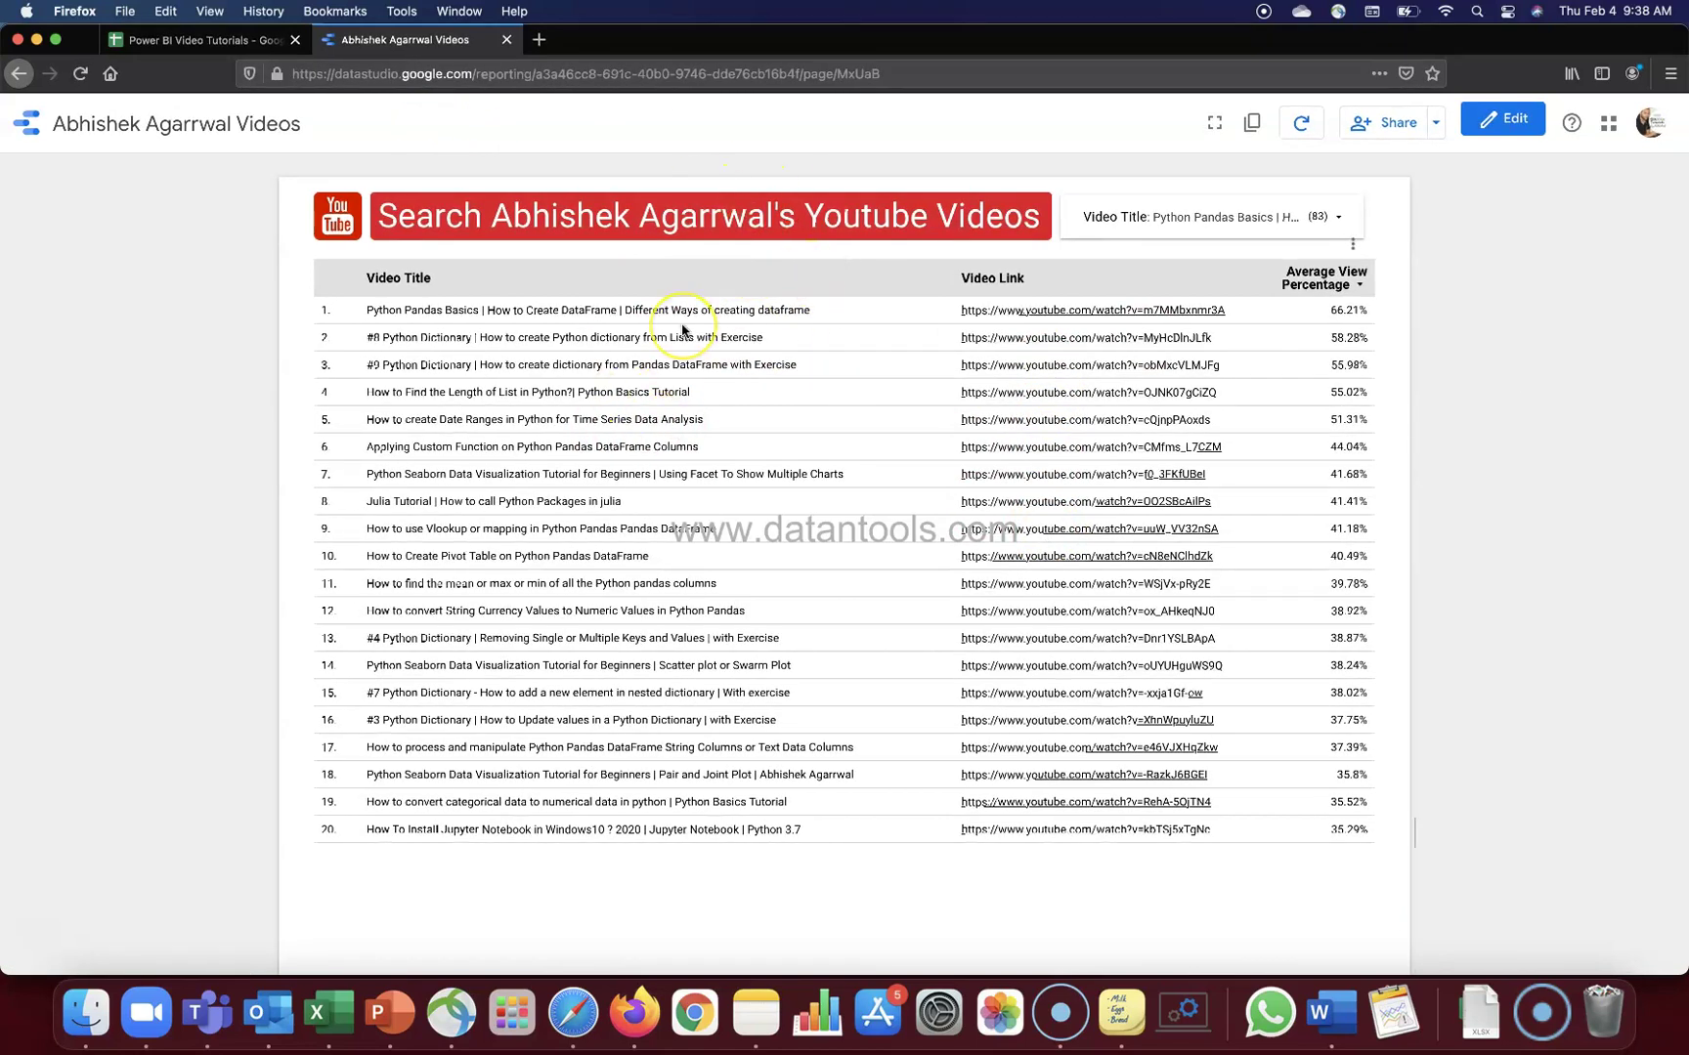
click(207, 39)
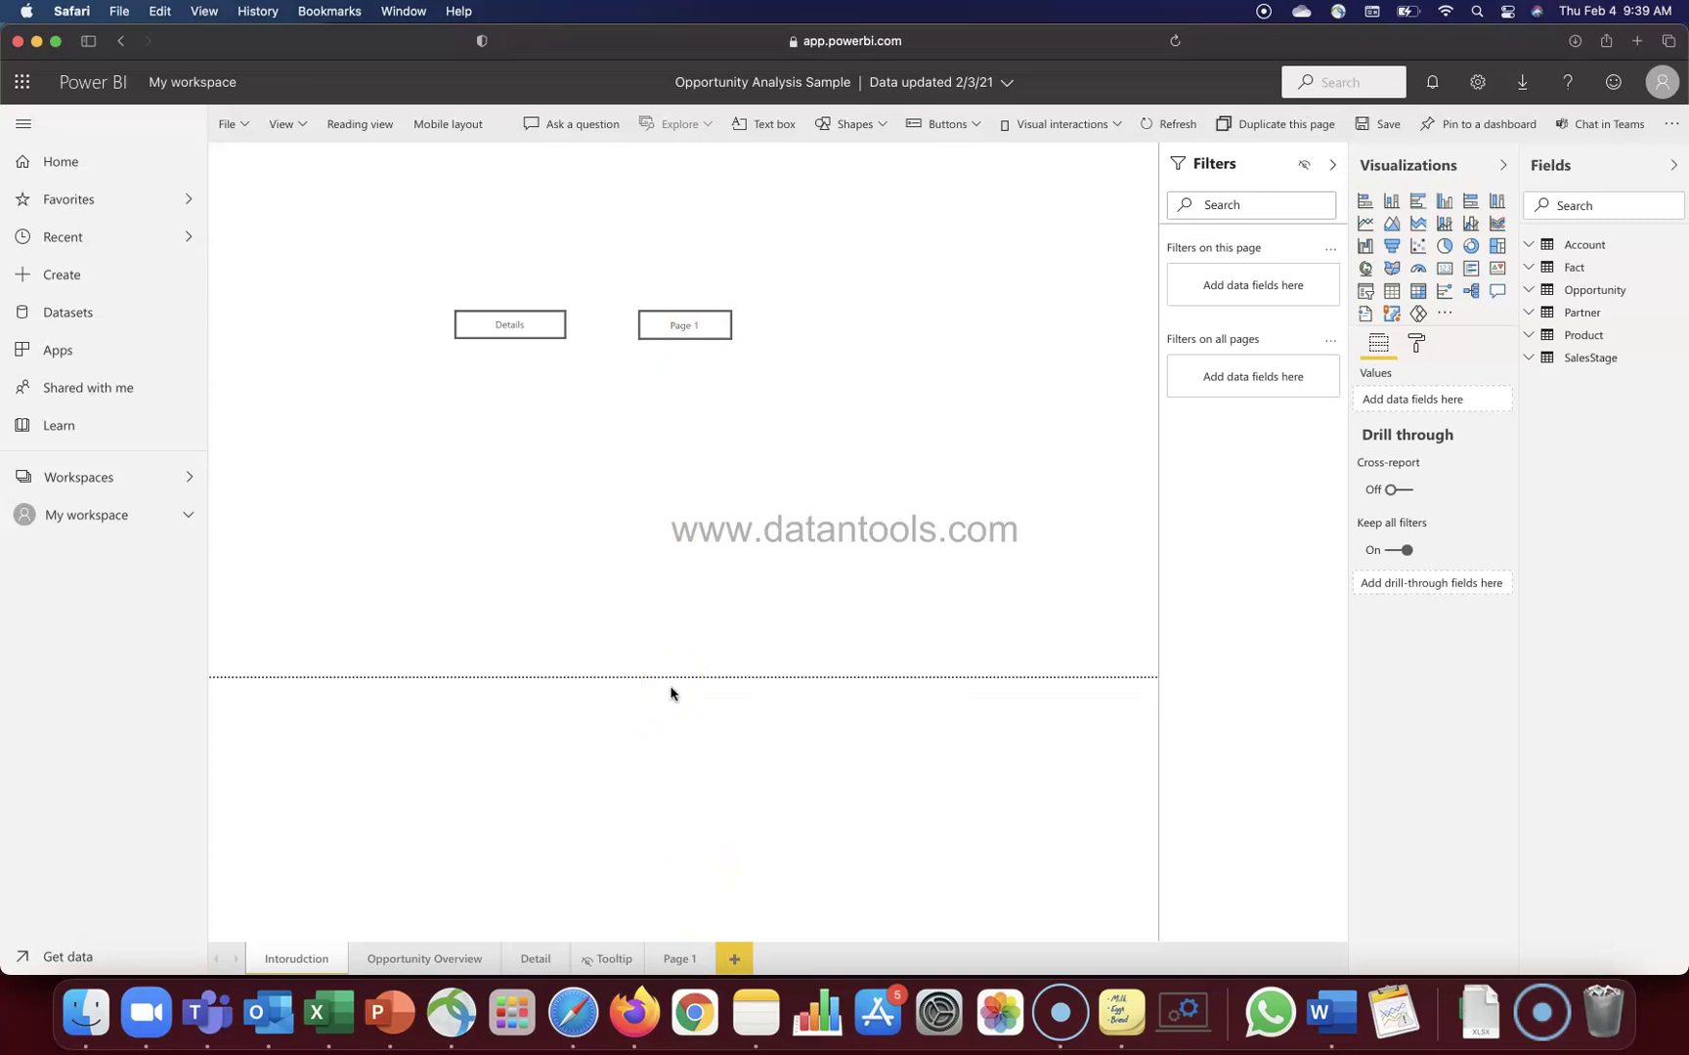
Step: Give the Details button a Page navigation action with Detail as the destination page
click(530, 332)
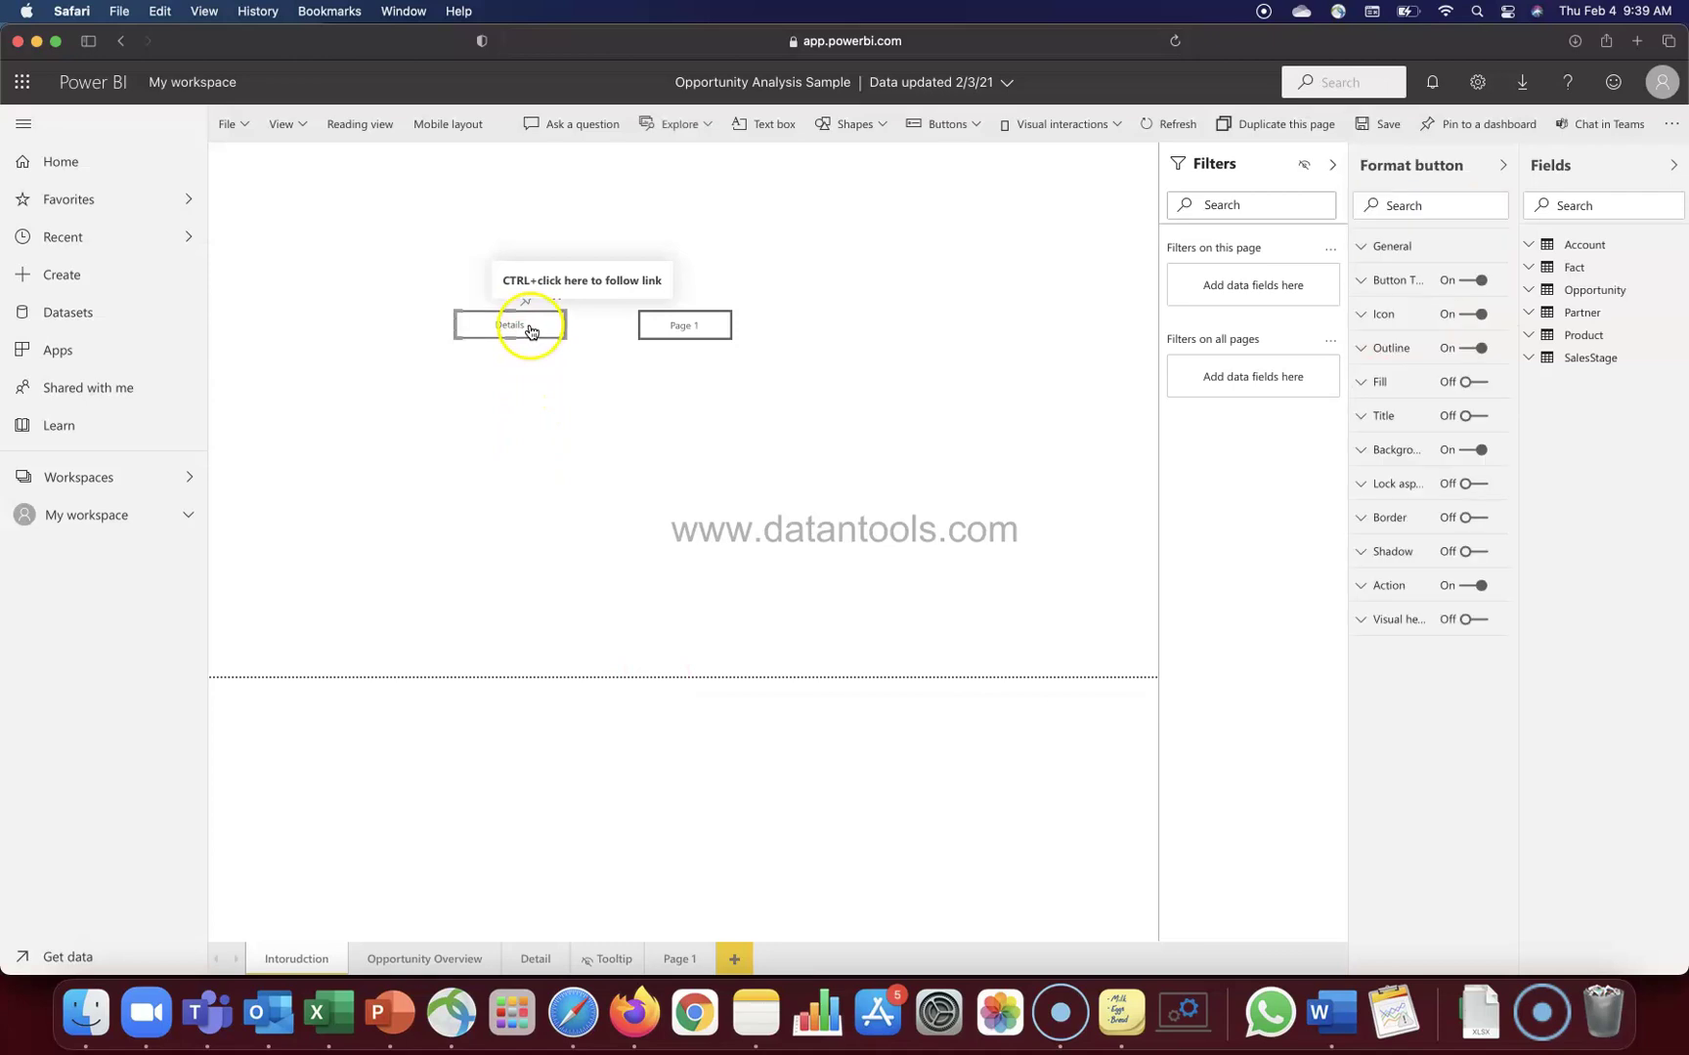
click(1367, 586)
click(1429, 641)
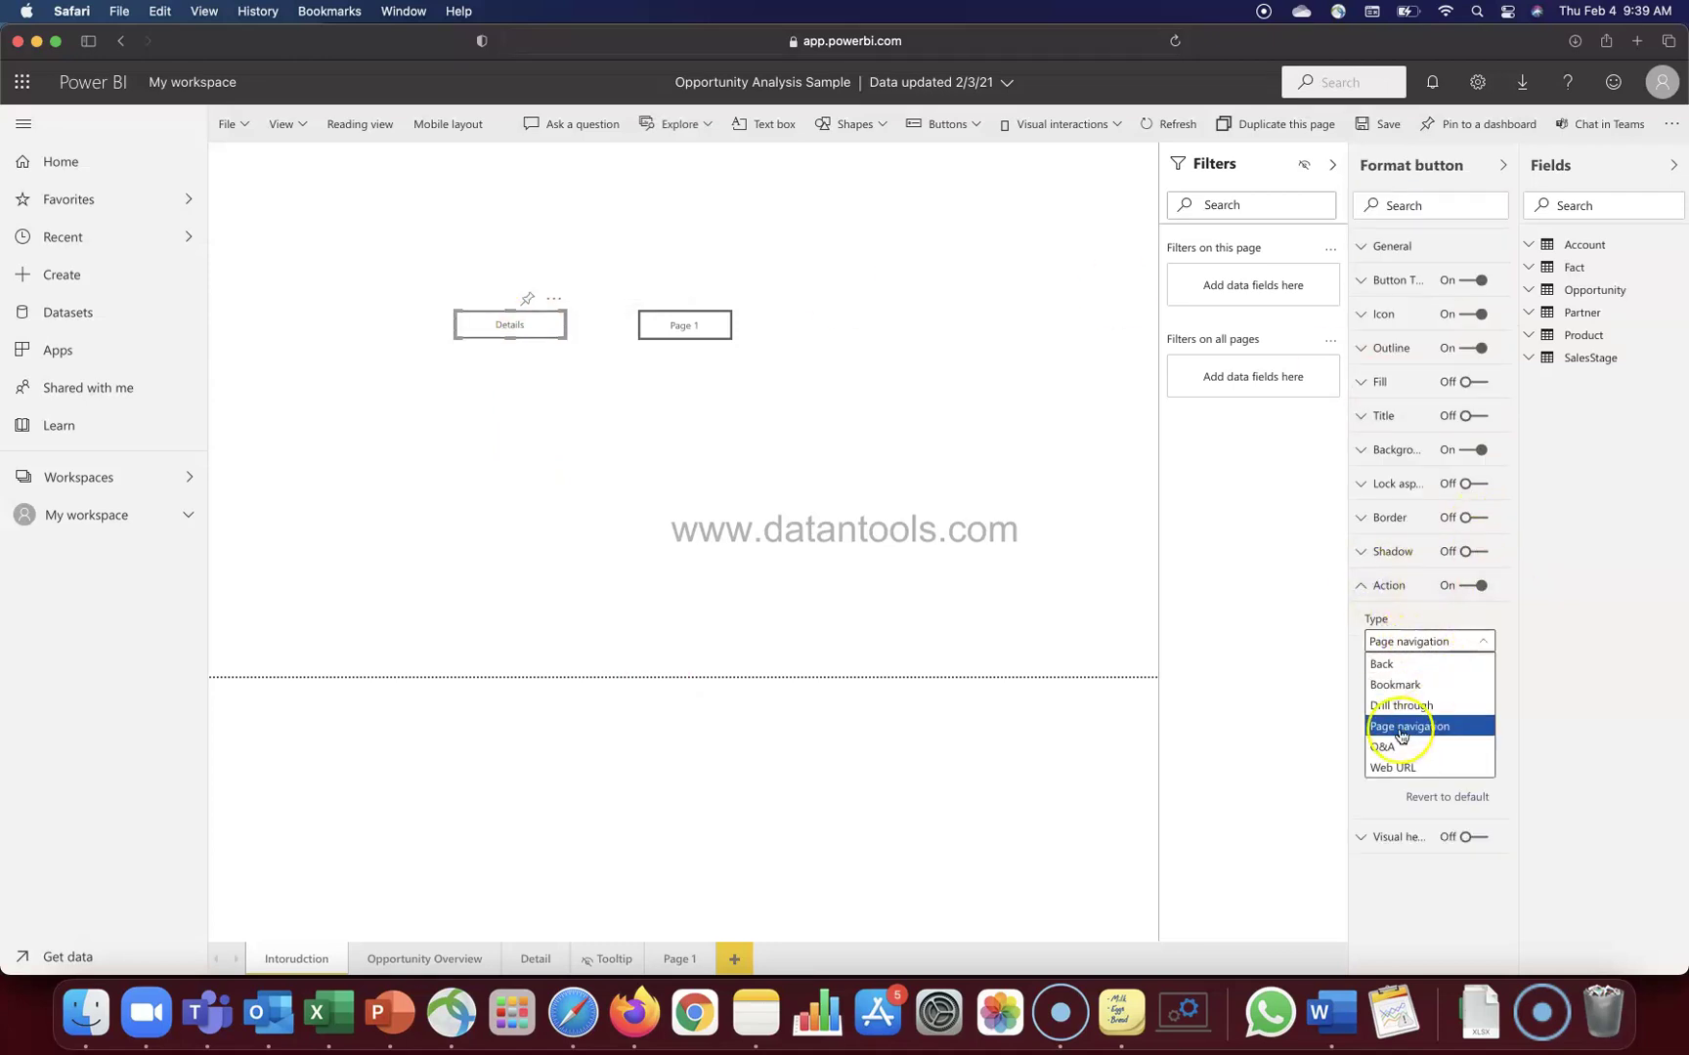
click(1530, 715)
click(1427, 700)
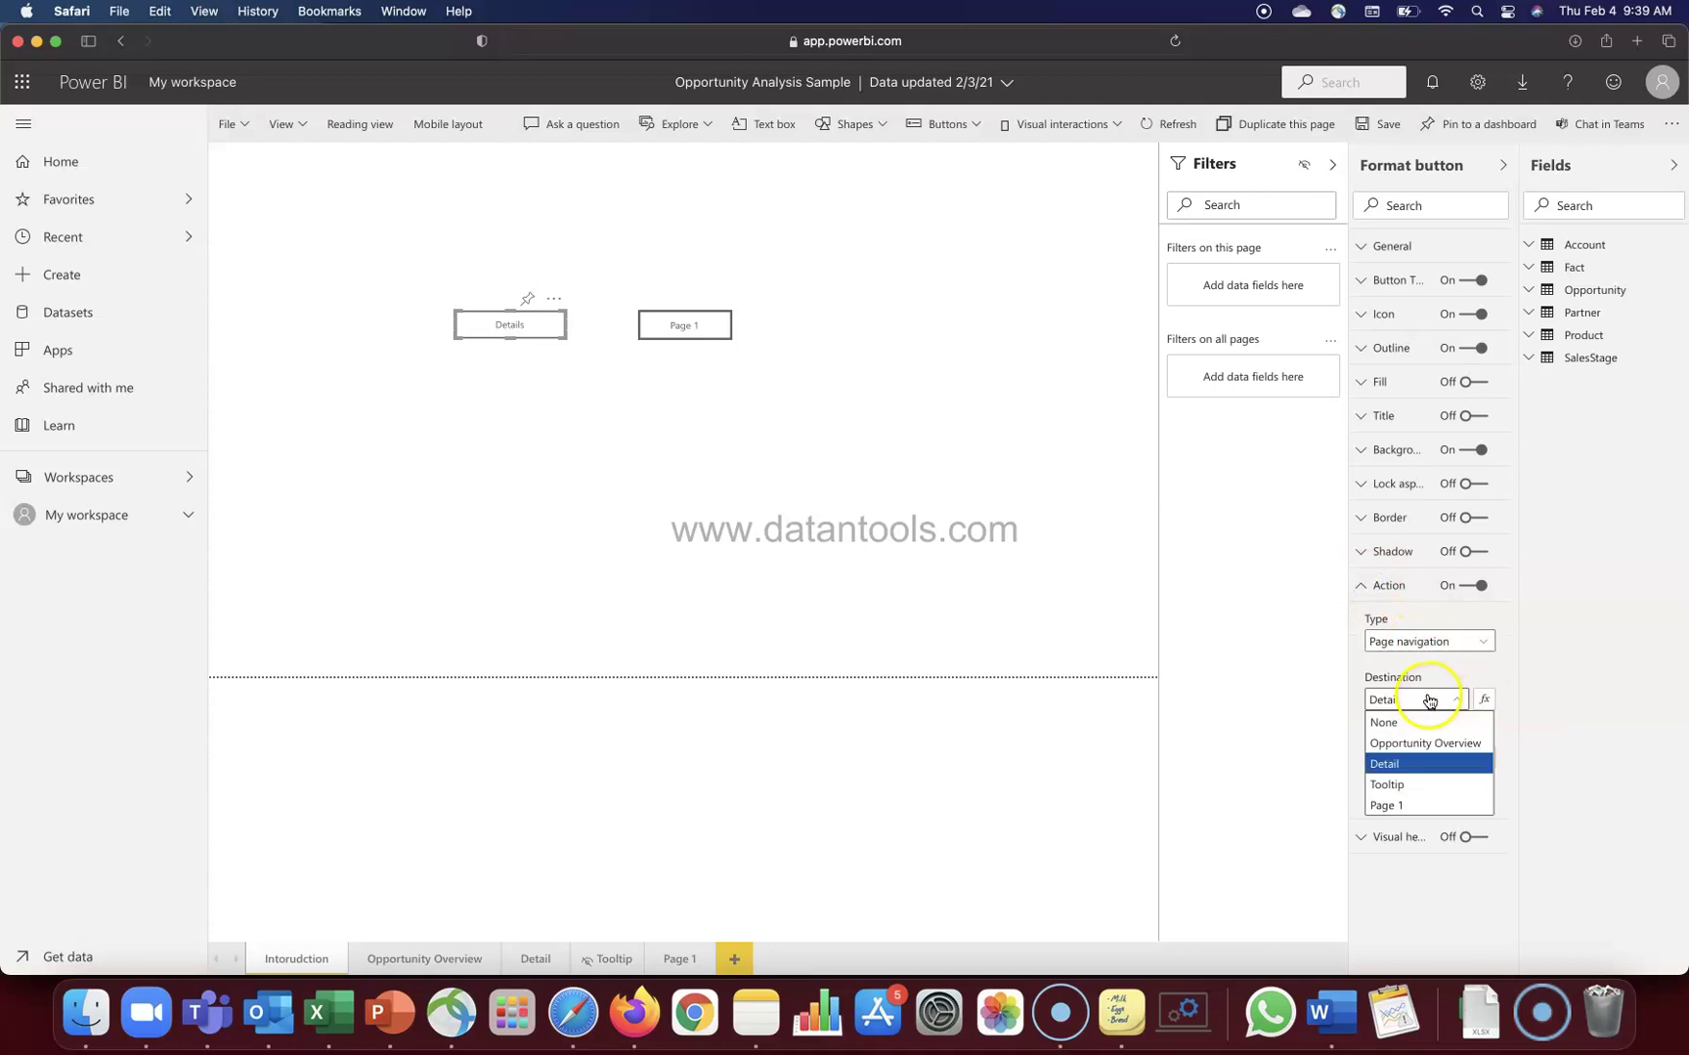
click(1573, 754)
click(554, 497)
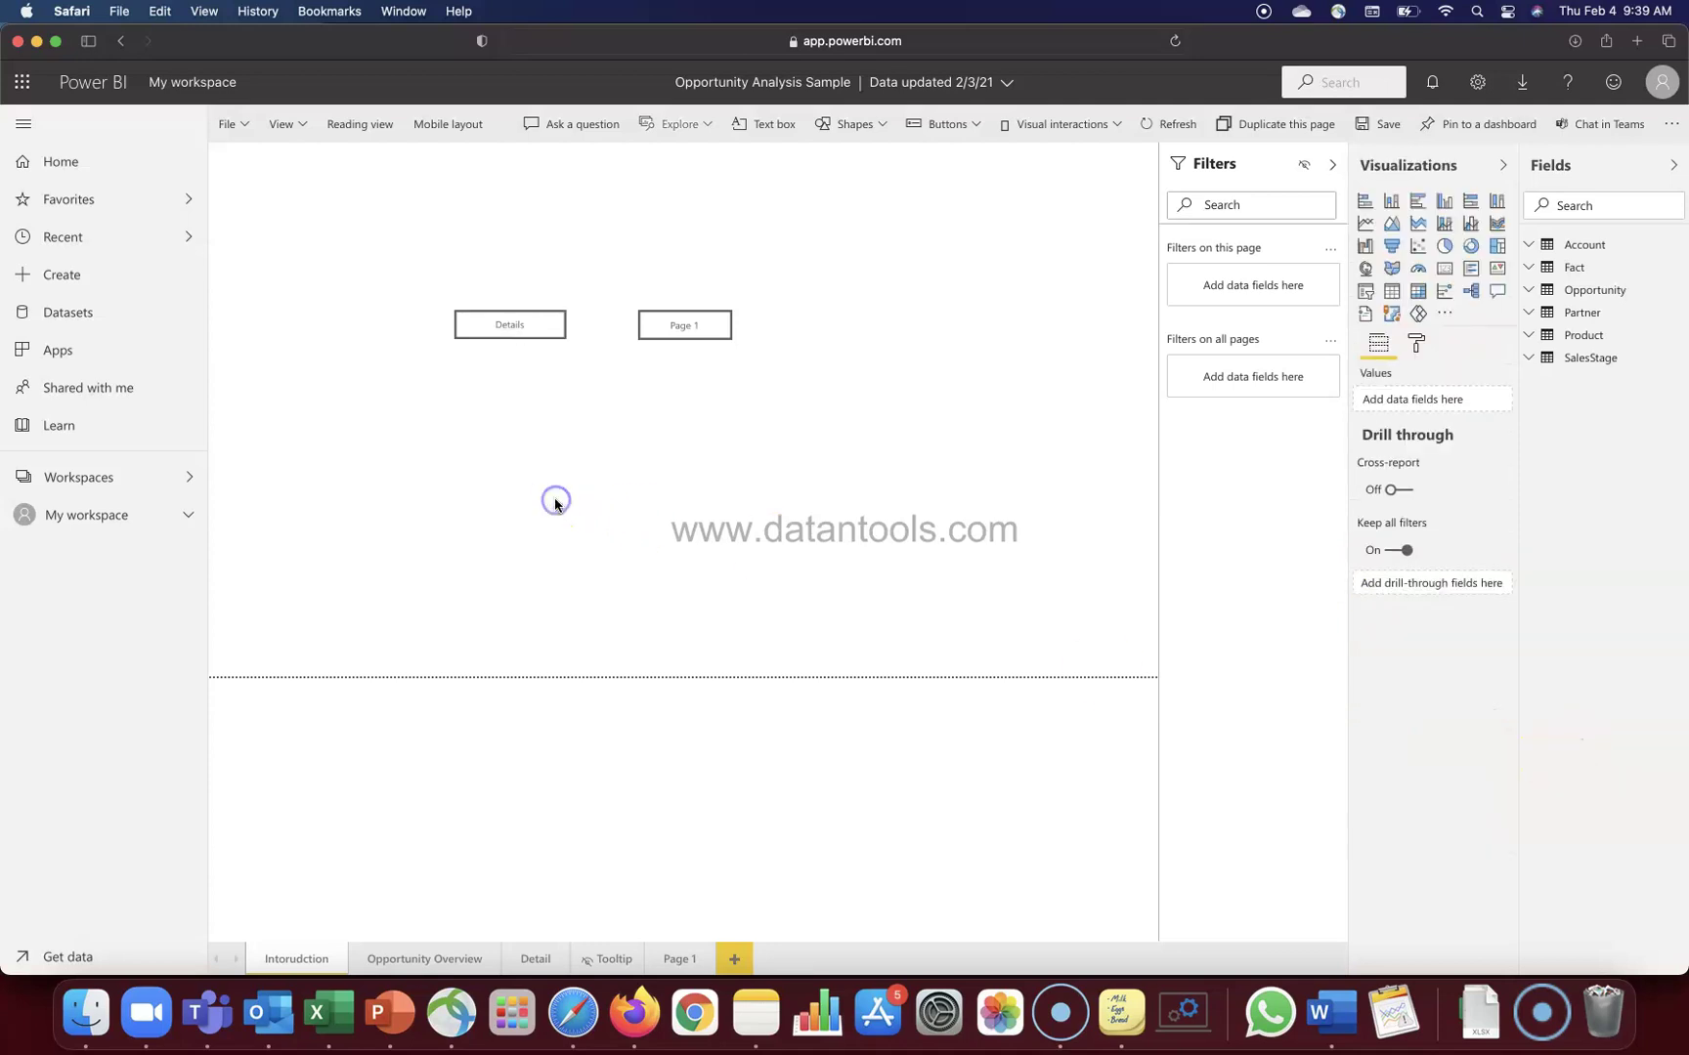
Step: Select the Details button and switch its Button Text settings to the On hover state
click(535, 336)
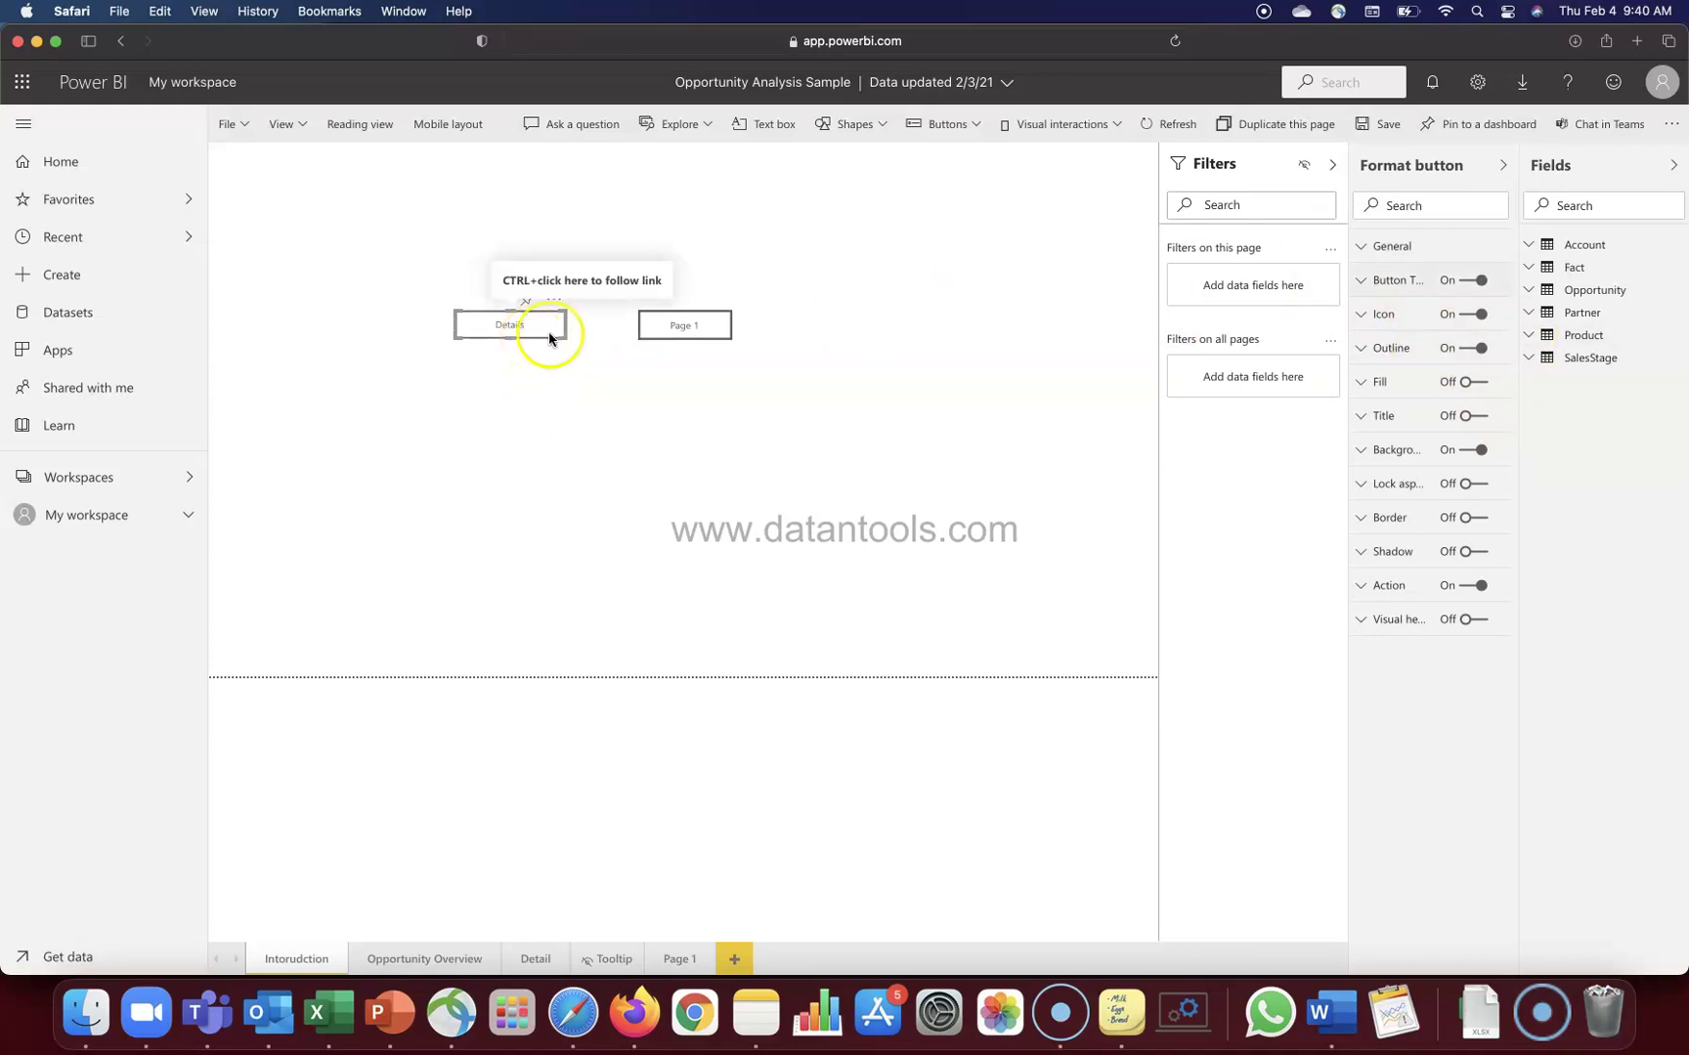
click(1368, 283)
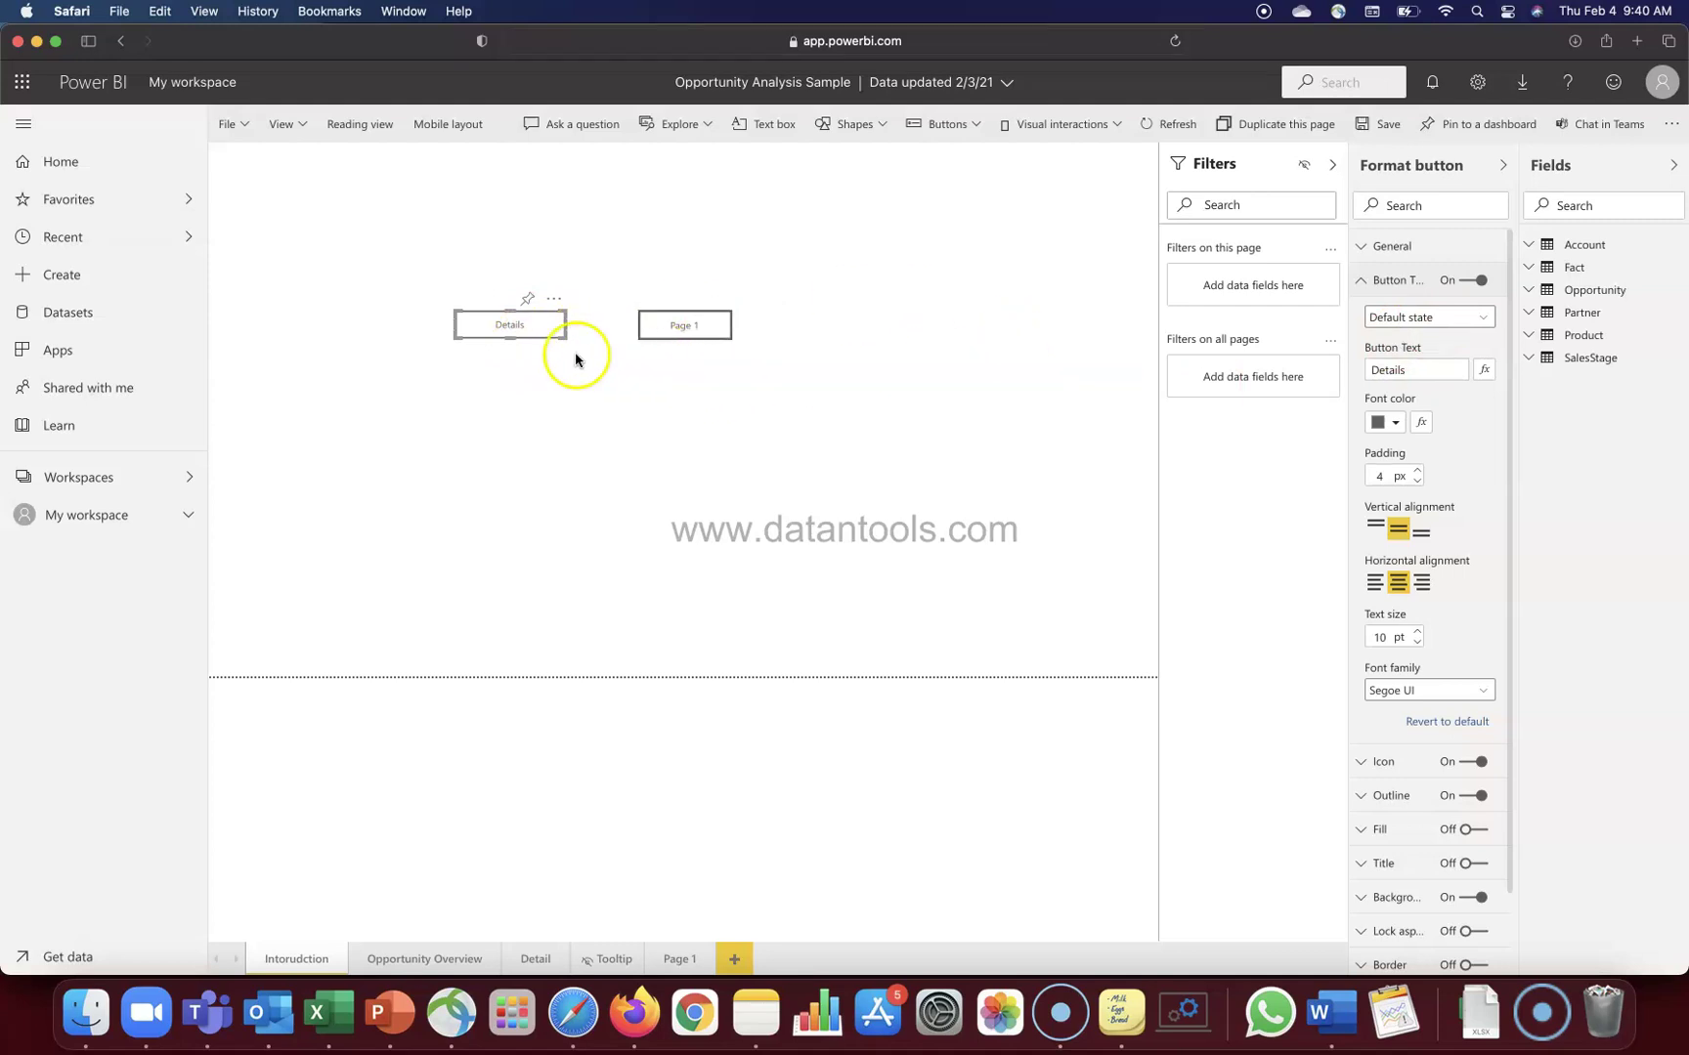
click(1465, 318)
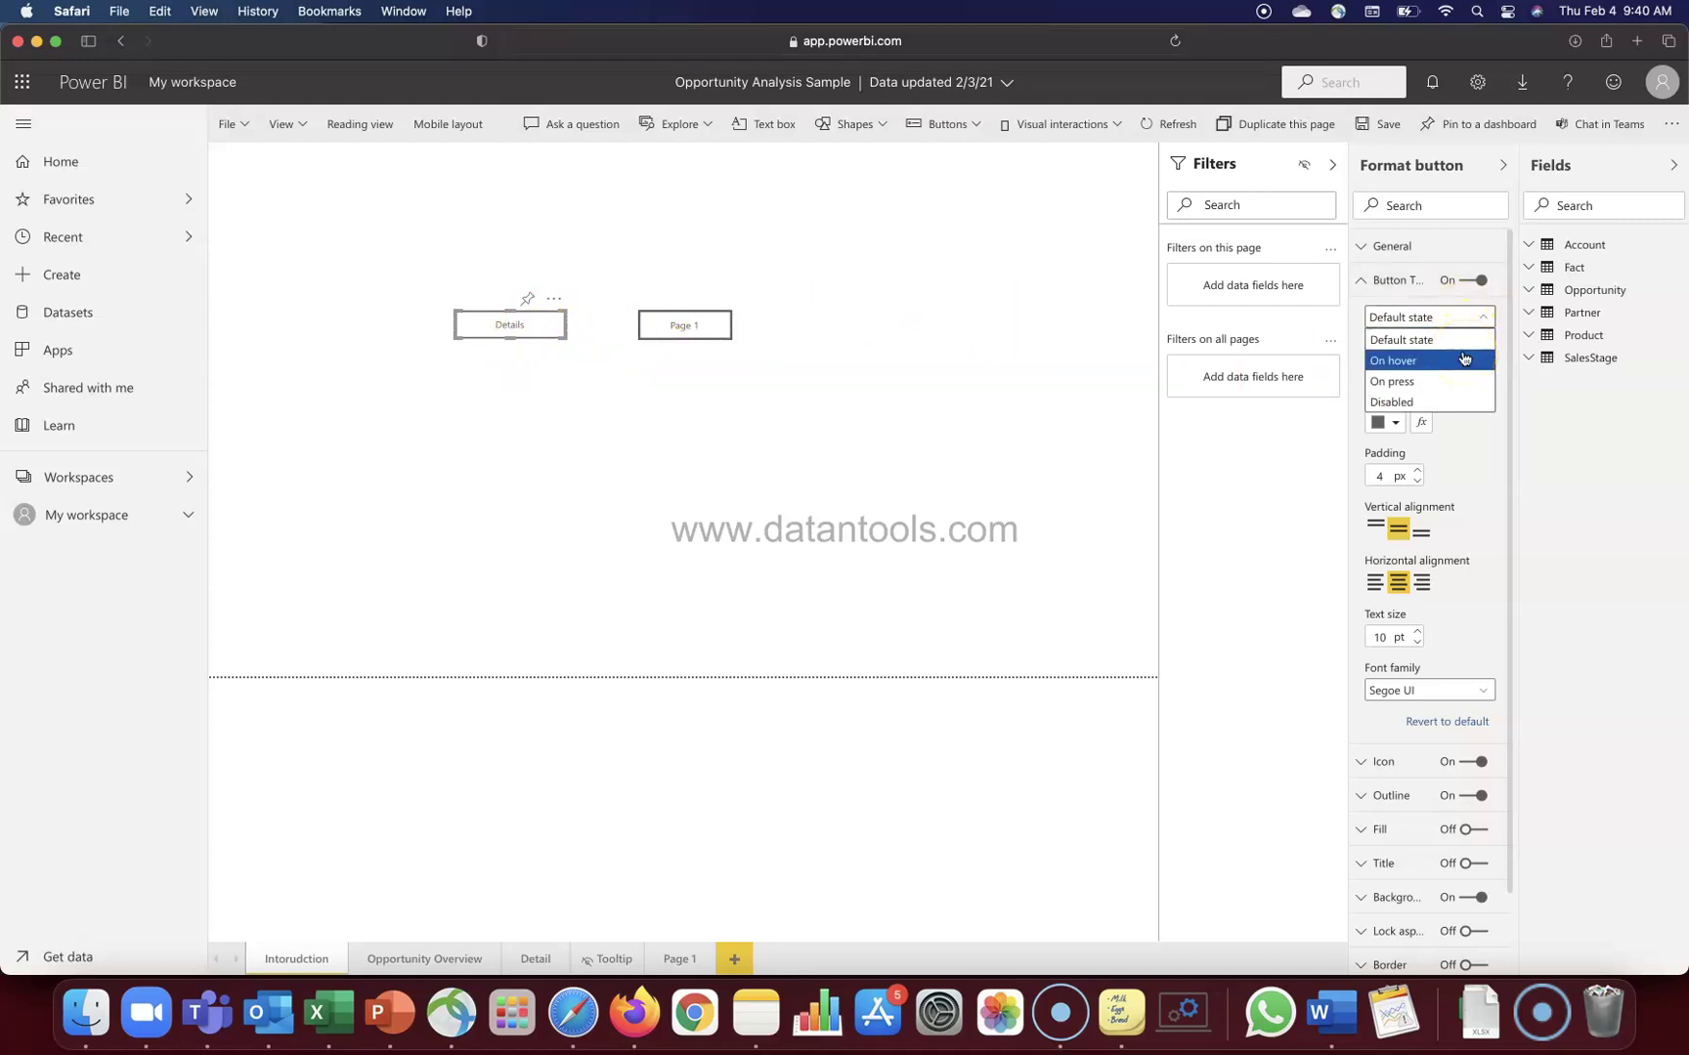
click(1465, 391)
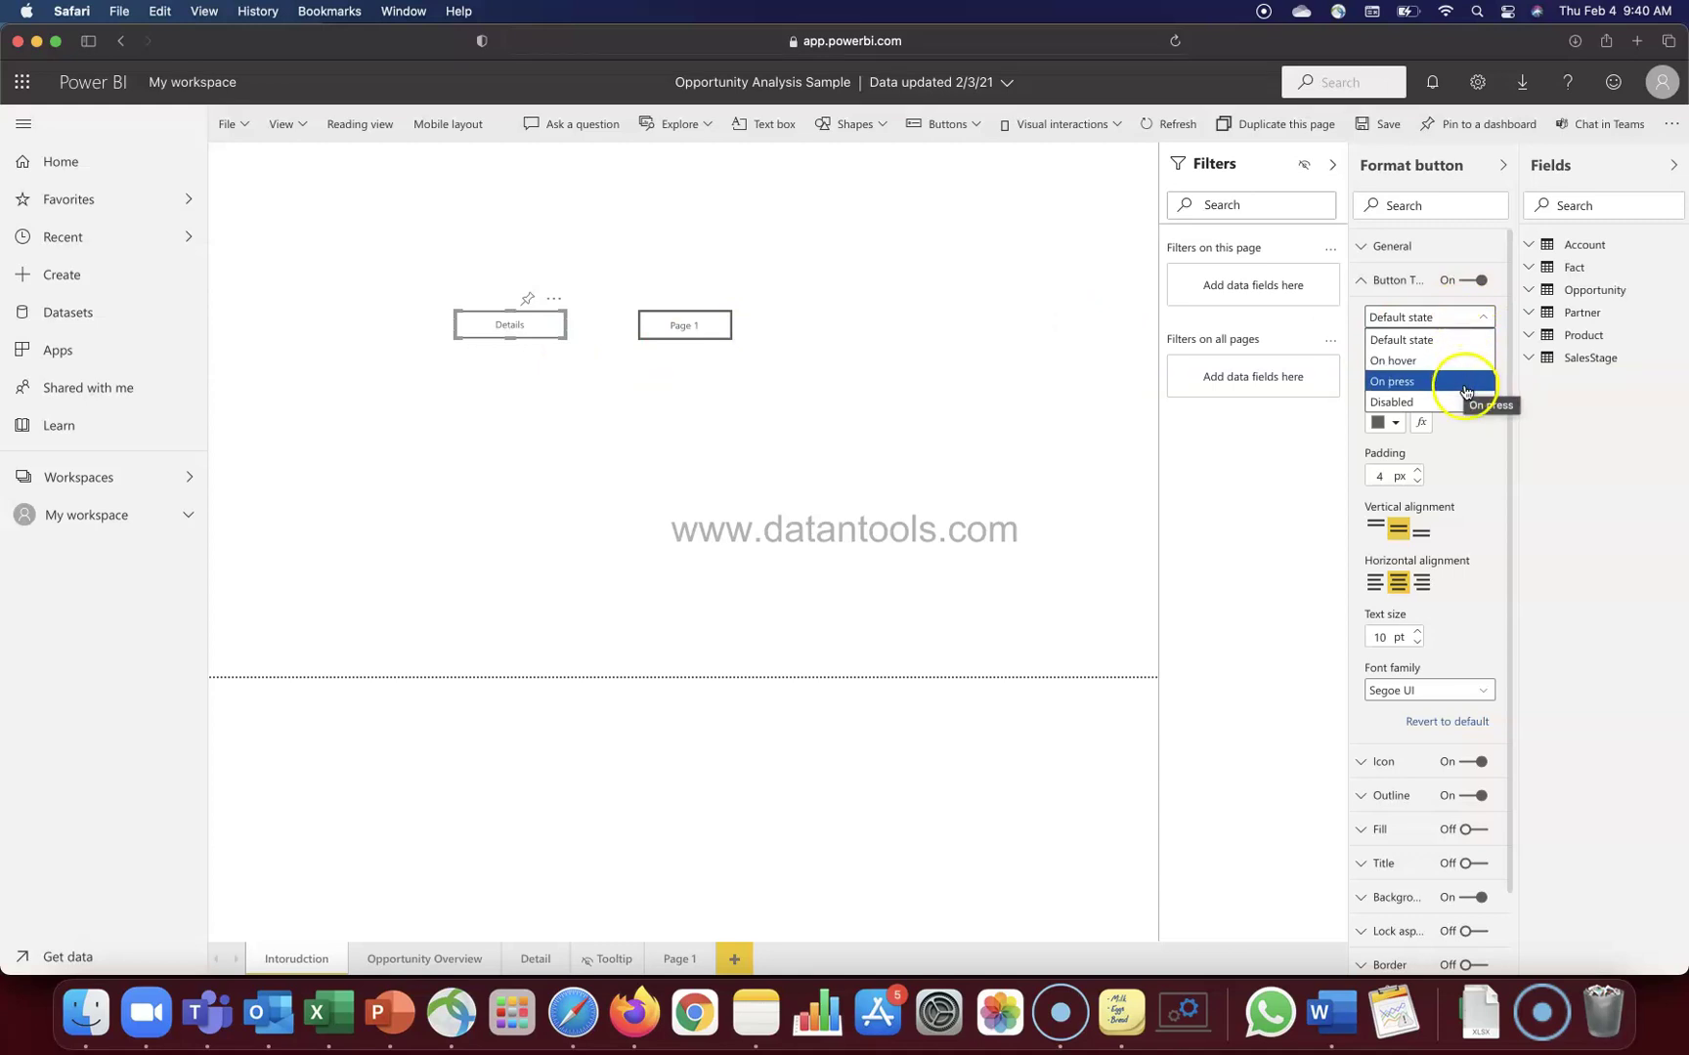
click(1462, 375)
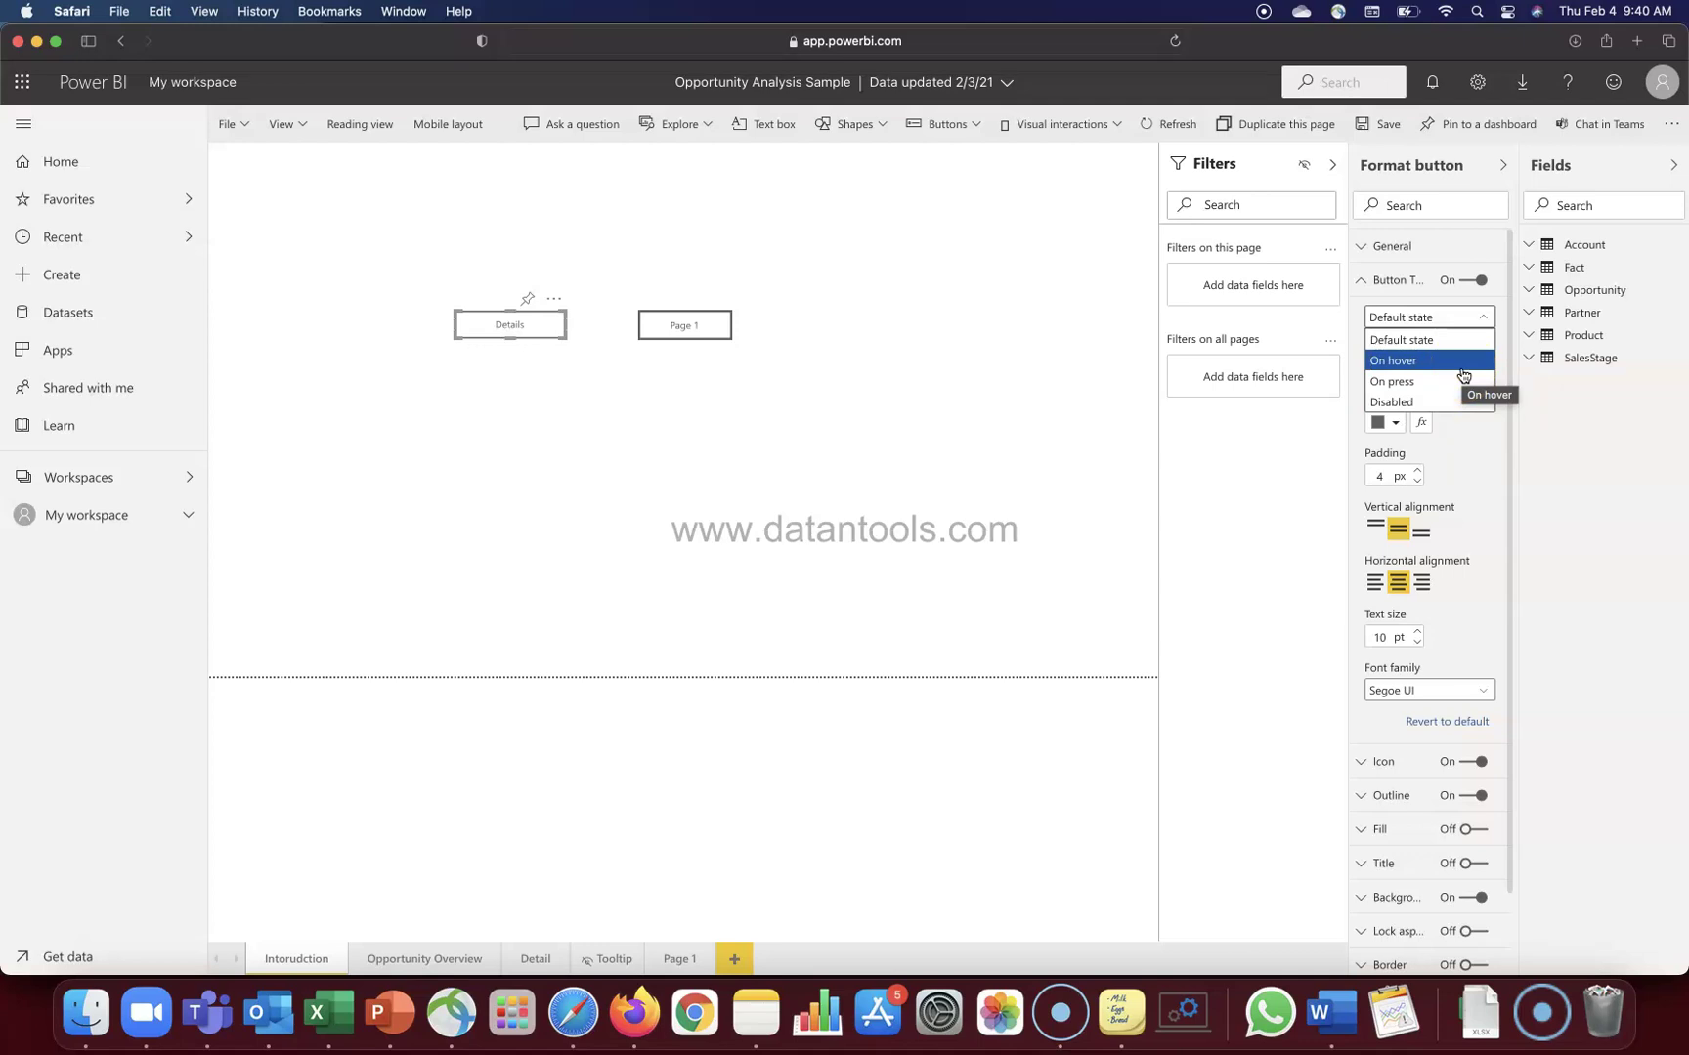
click(1385, 361)
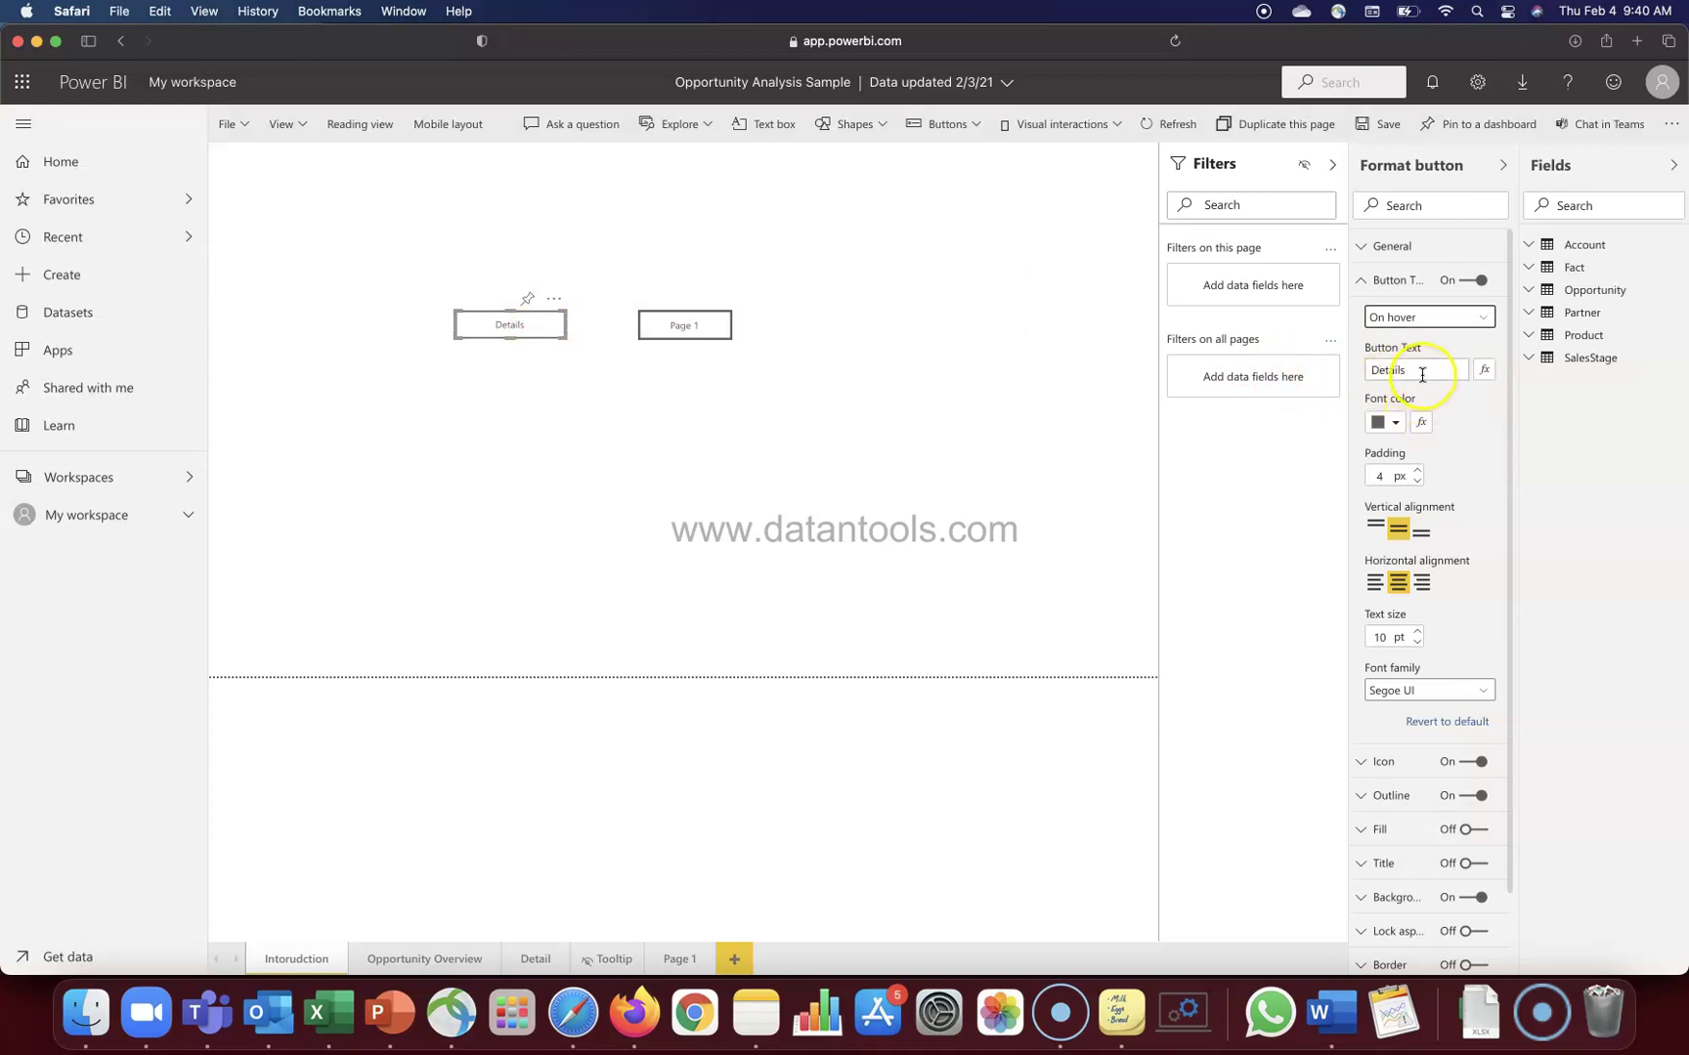
Step: Change the On hover button text to 'Go to Details Page' and check it on the canvas
double_click(1423, 371)
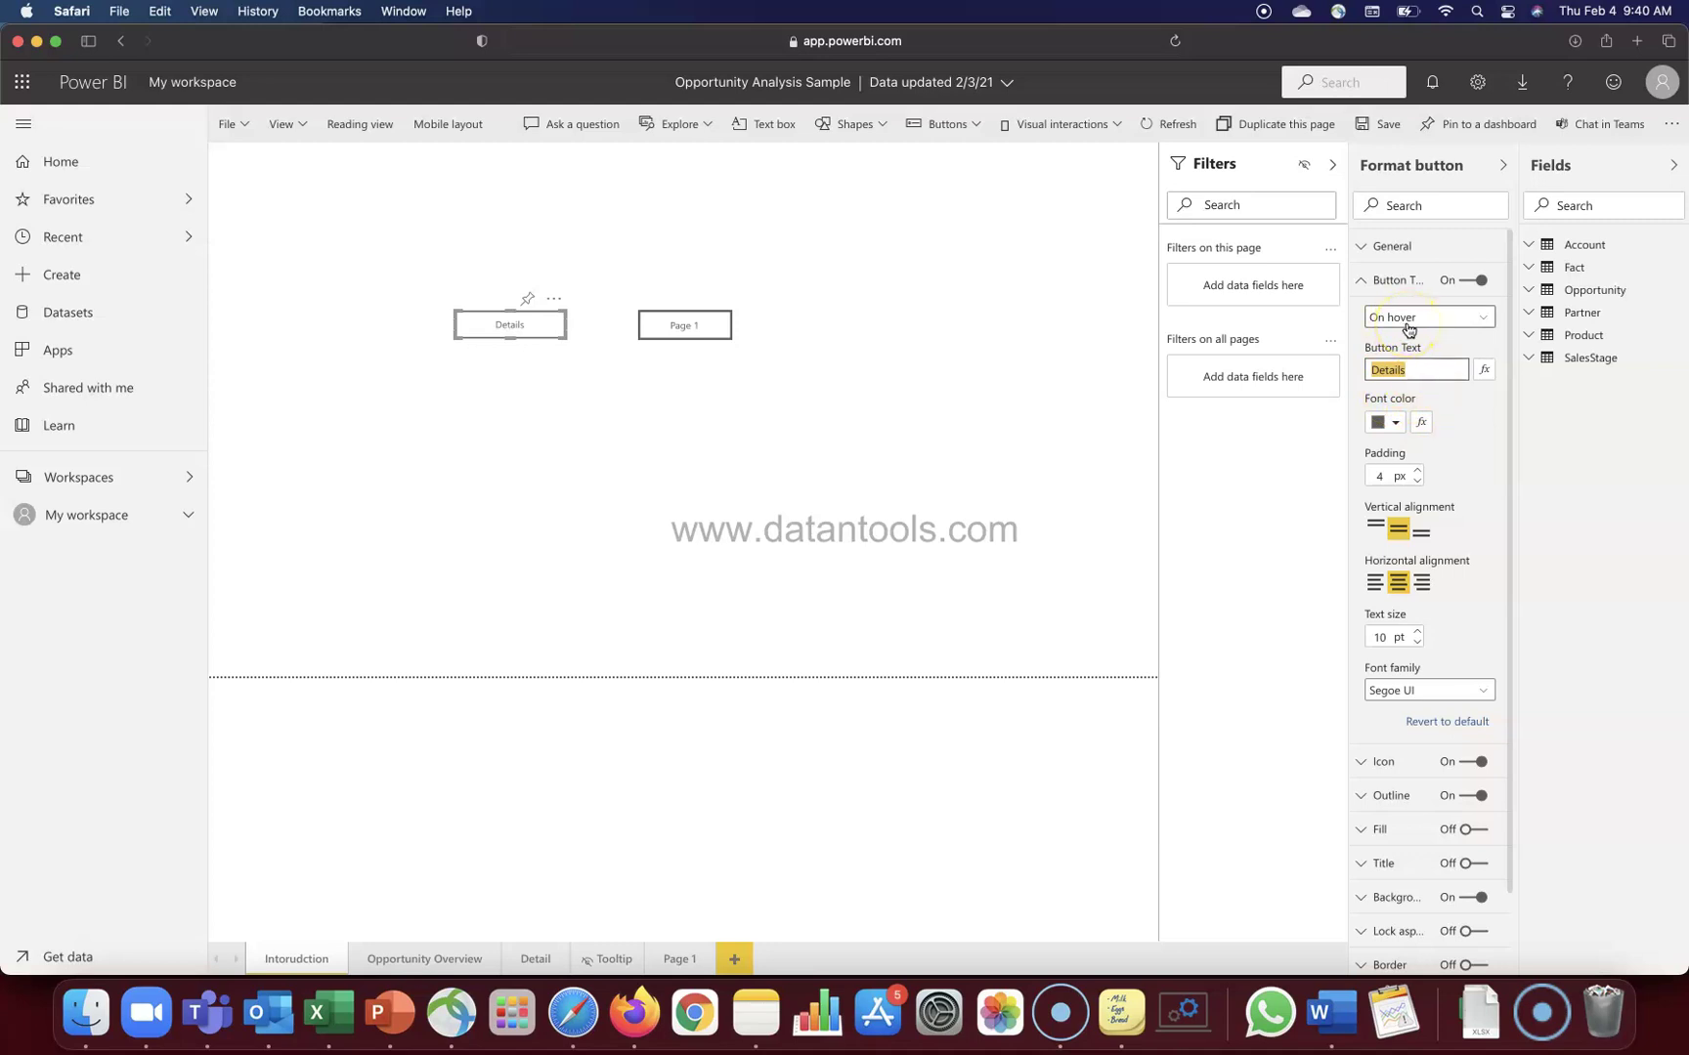
text(Go to Details Ta)
key(BackSpace)
key(BackSpace)
text(Page)
key(Tab)
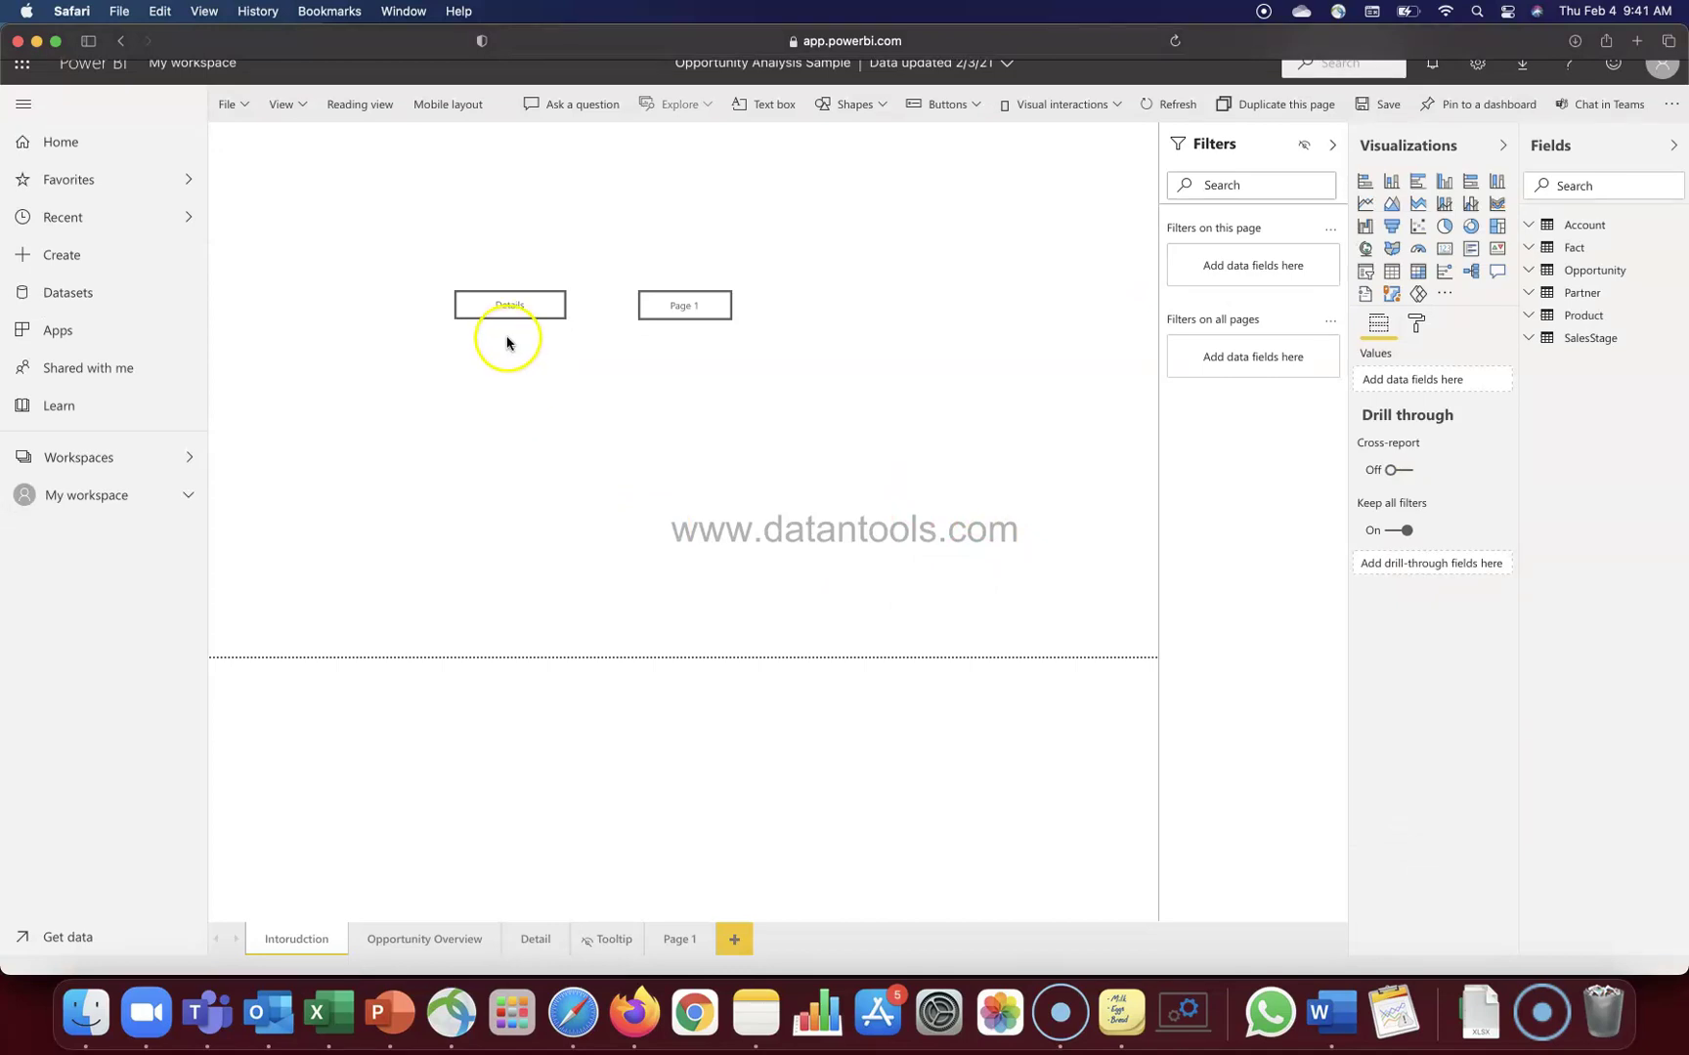
mouse_move(509, 313)
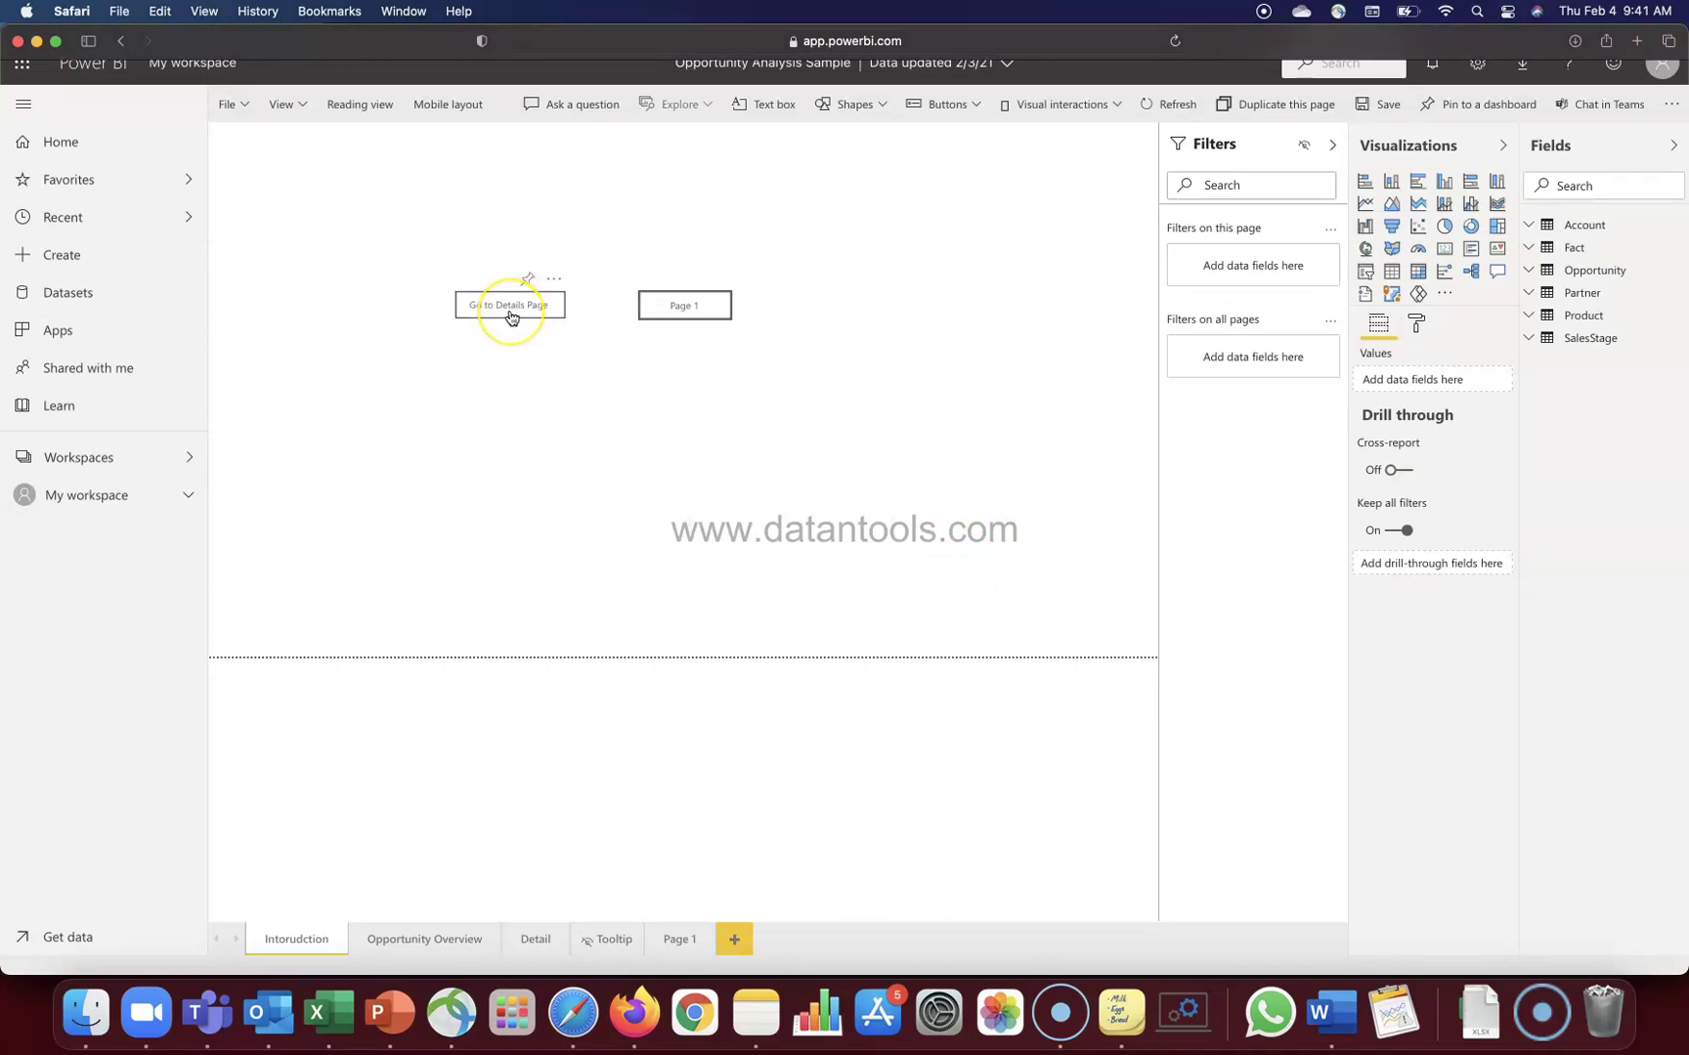
click(510, 313)
Step: Make the Details button's default-state text light blue
click(527, 314)
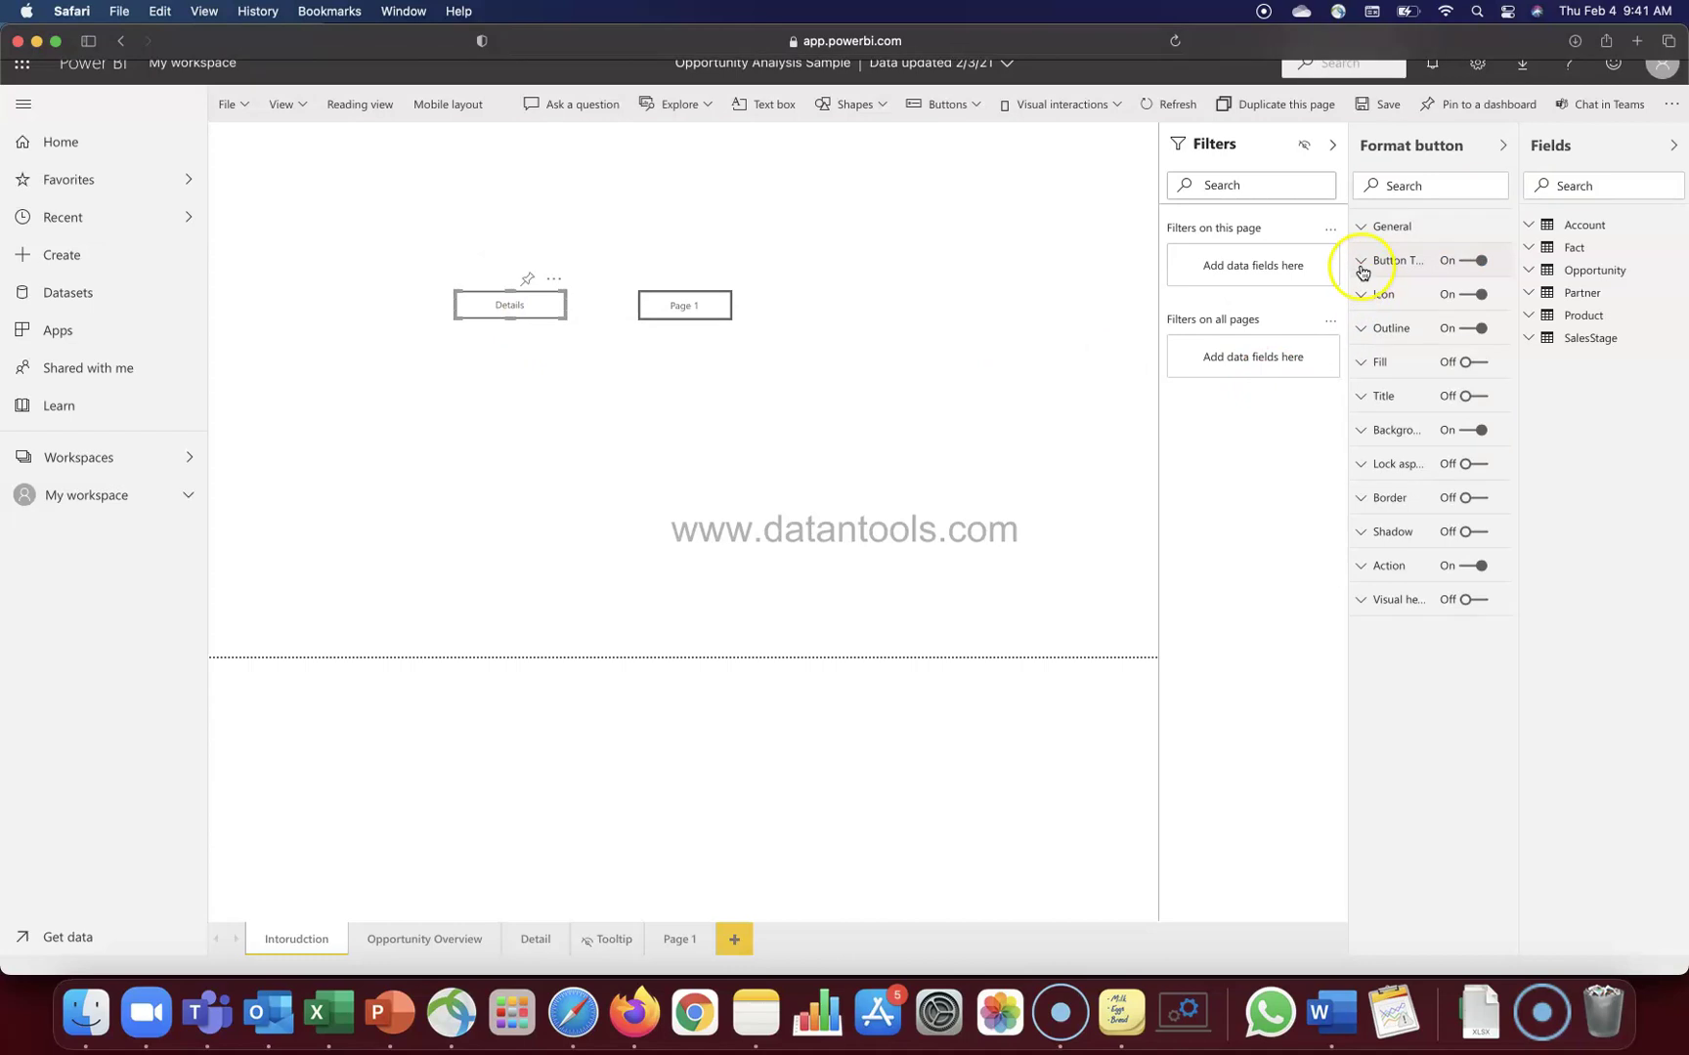
click(1378, 262)
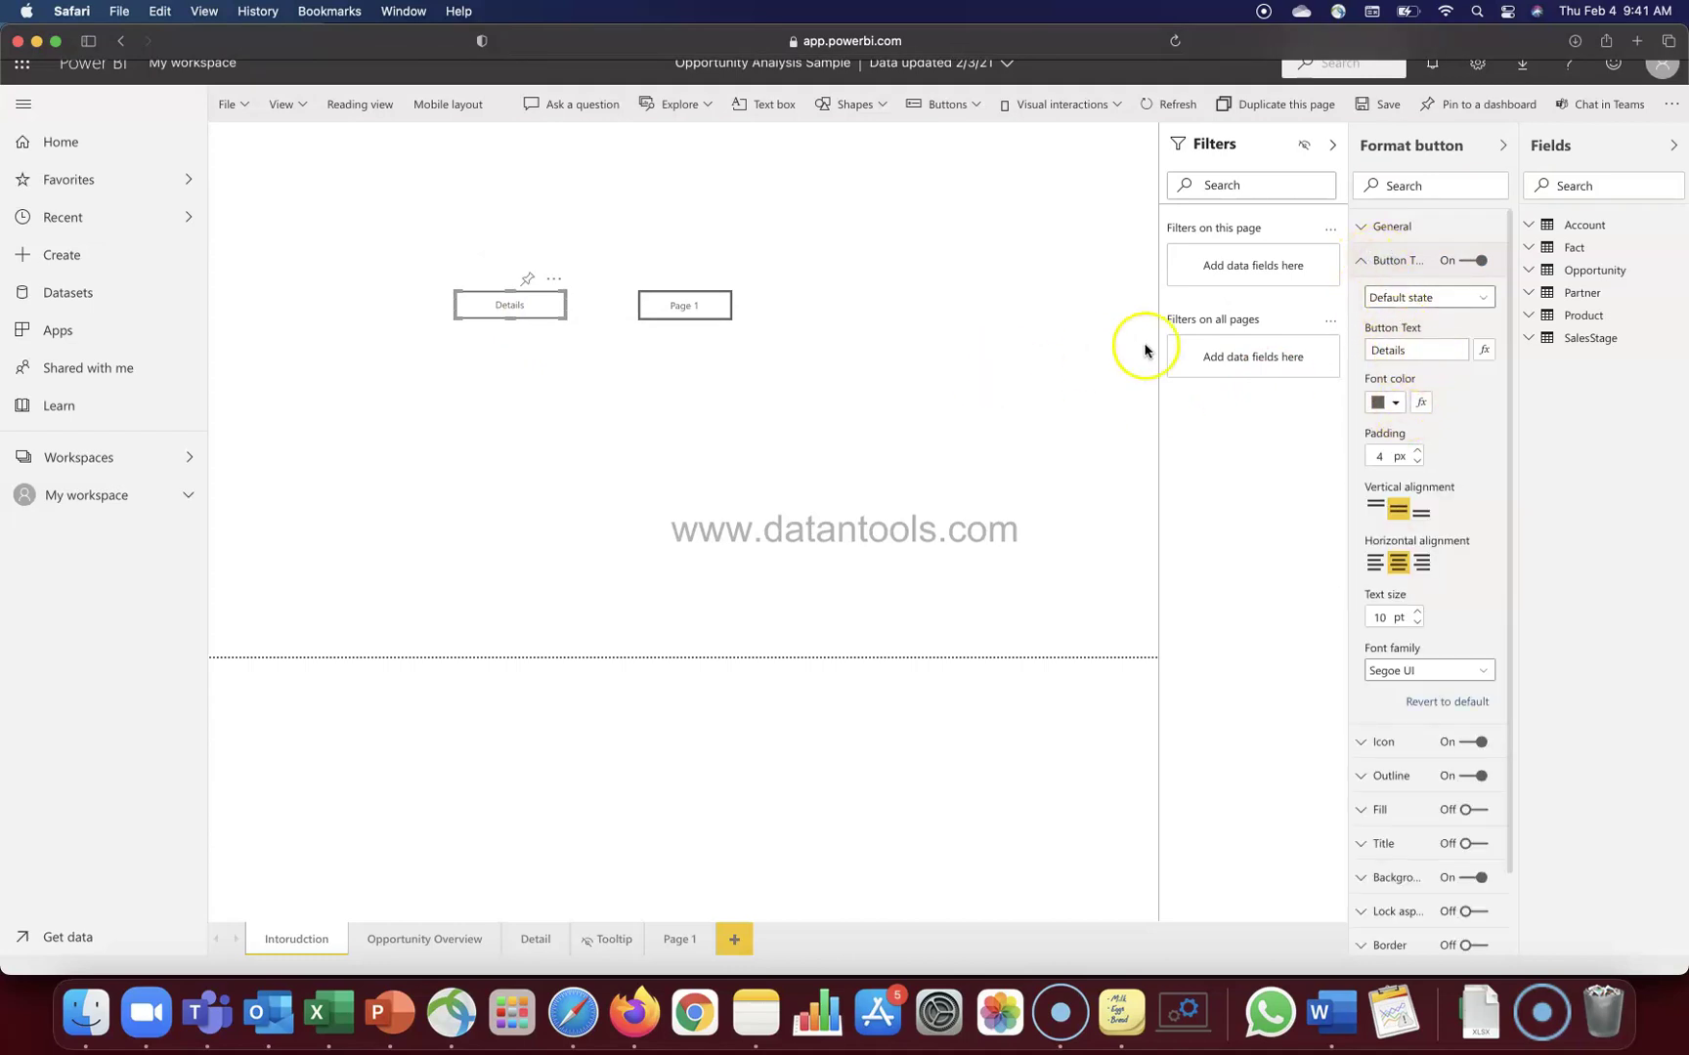
click(1395, 407)
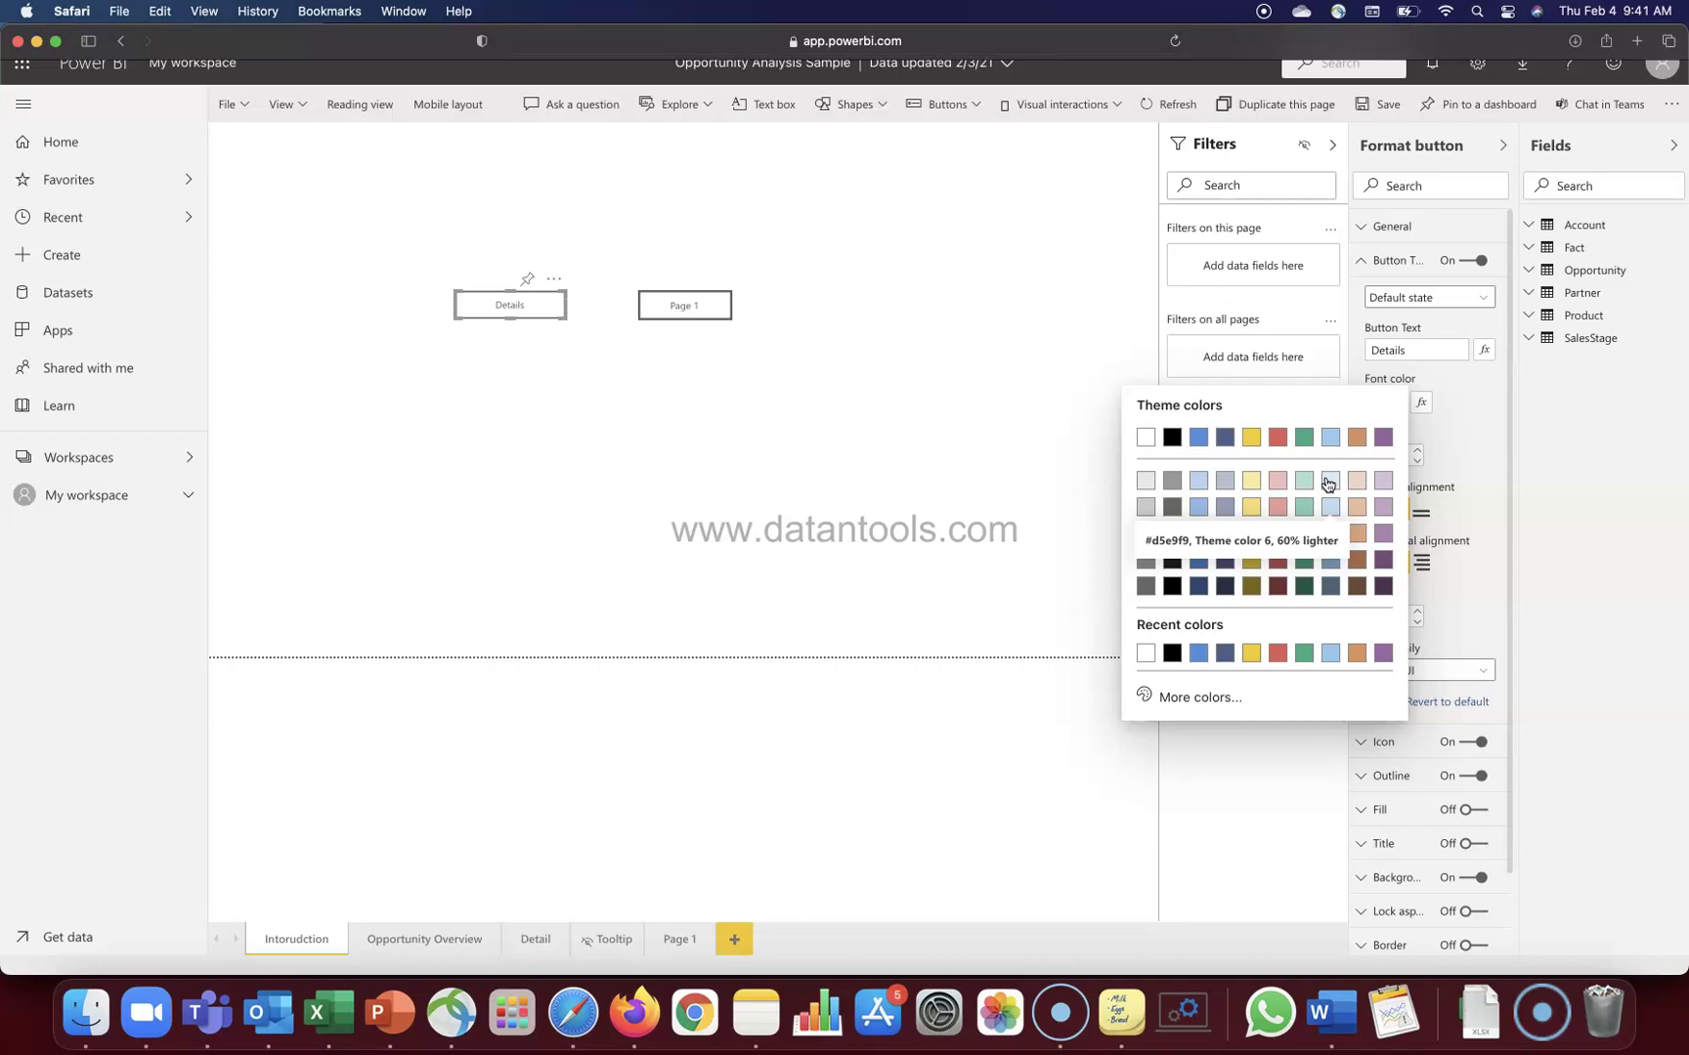
click(1199, 482)
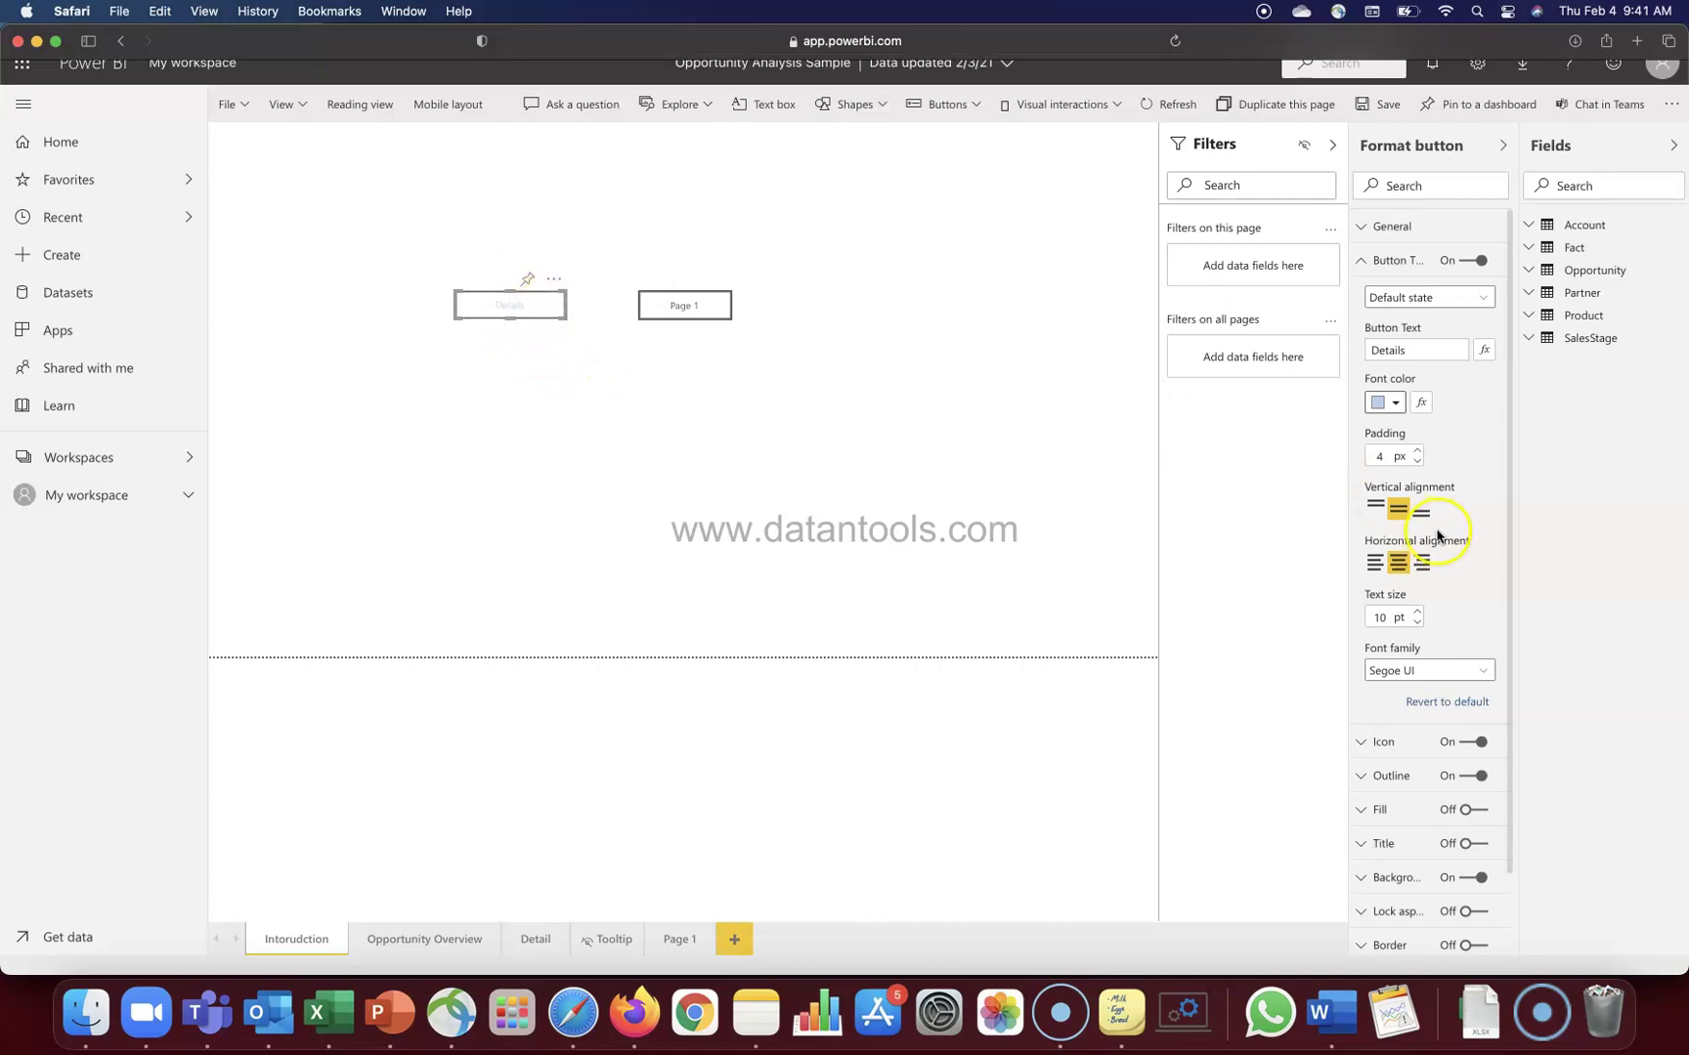
Step: Turn on the button's Fill and review its settings
click(1365, 812)
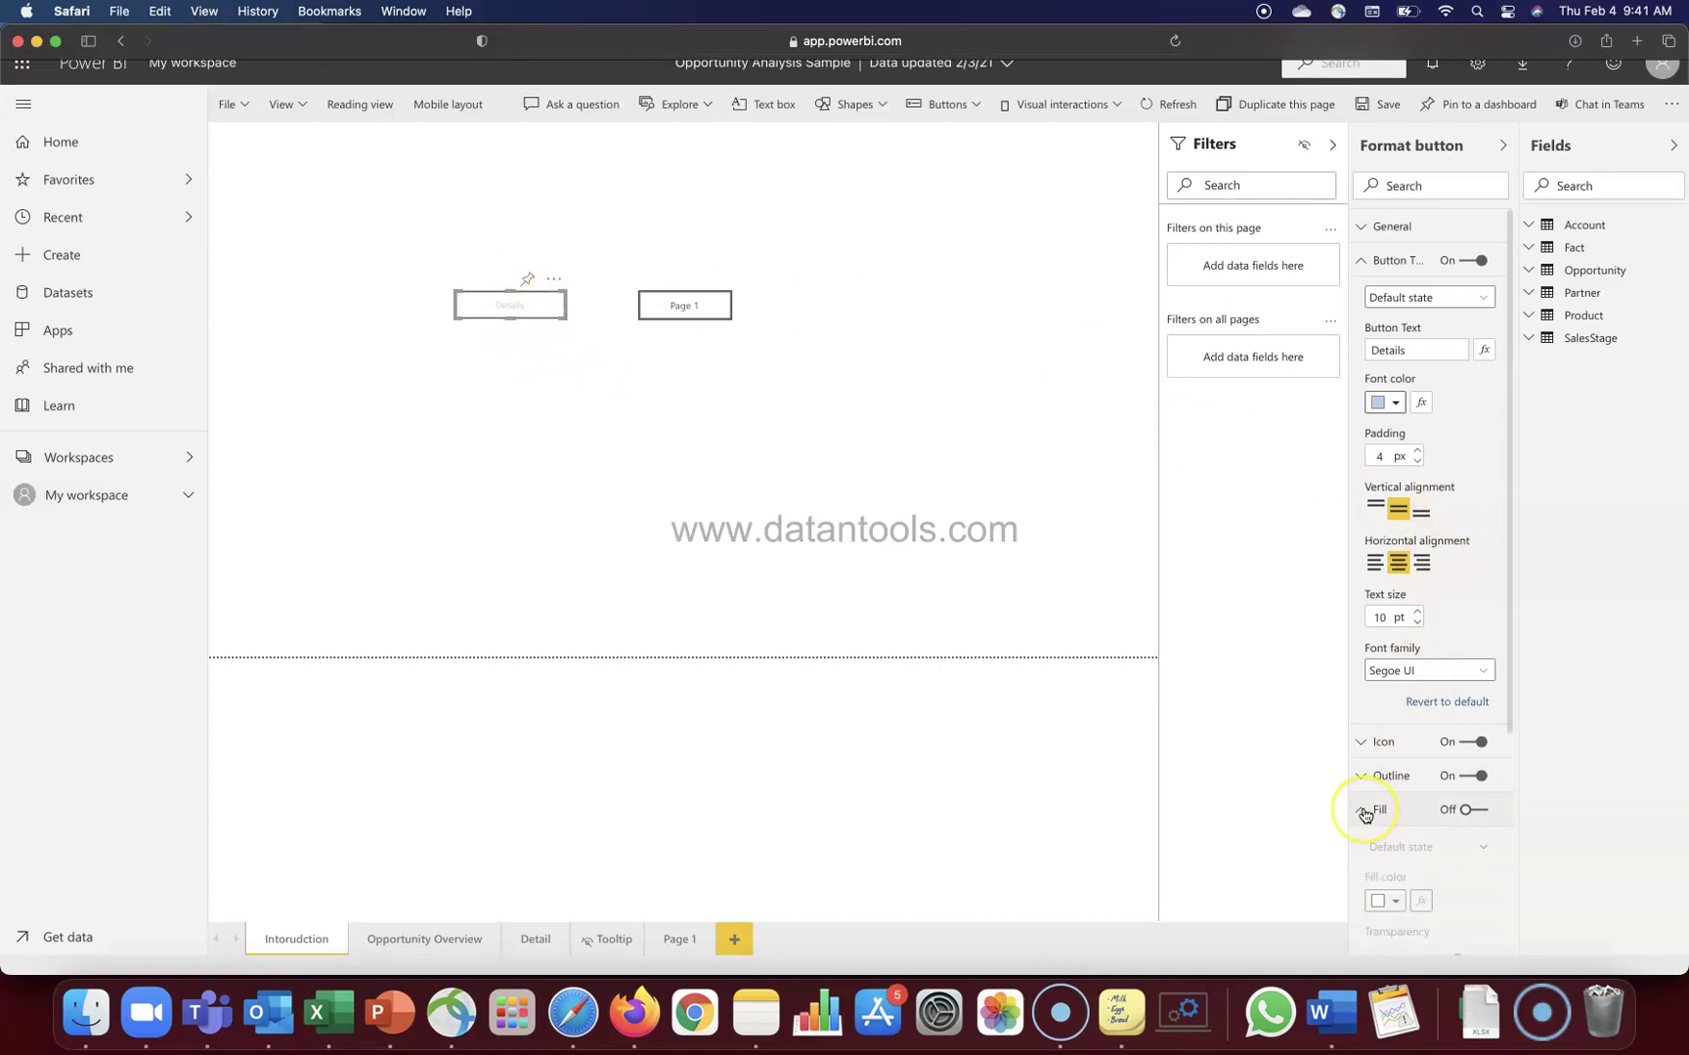
click(1475, 810)
scroll(1482, 819, down, 3)
scroll(1437, 625, down, 2)
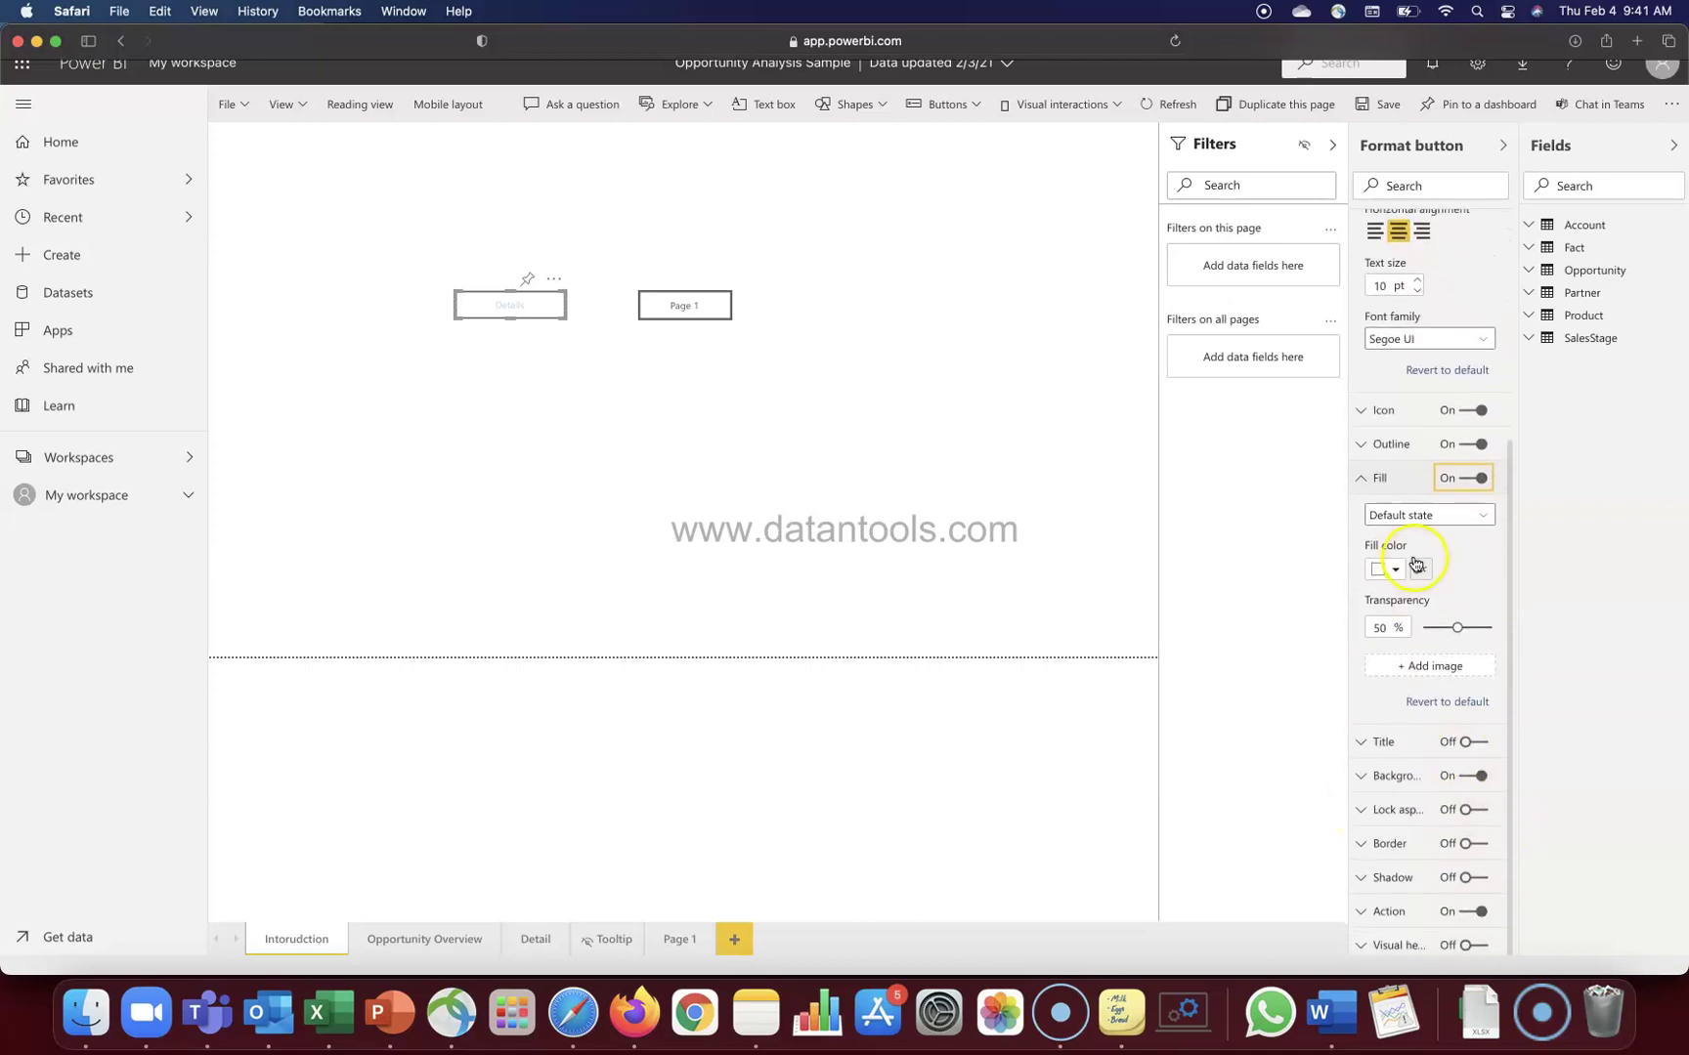
scroll(1403, 477, up, 4)
scroll(1404, 477, up, 3)
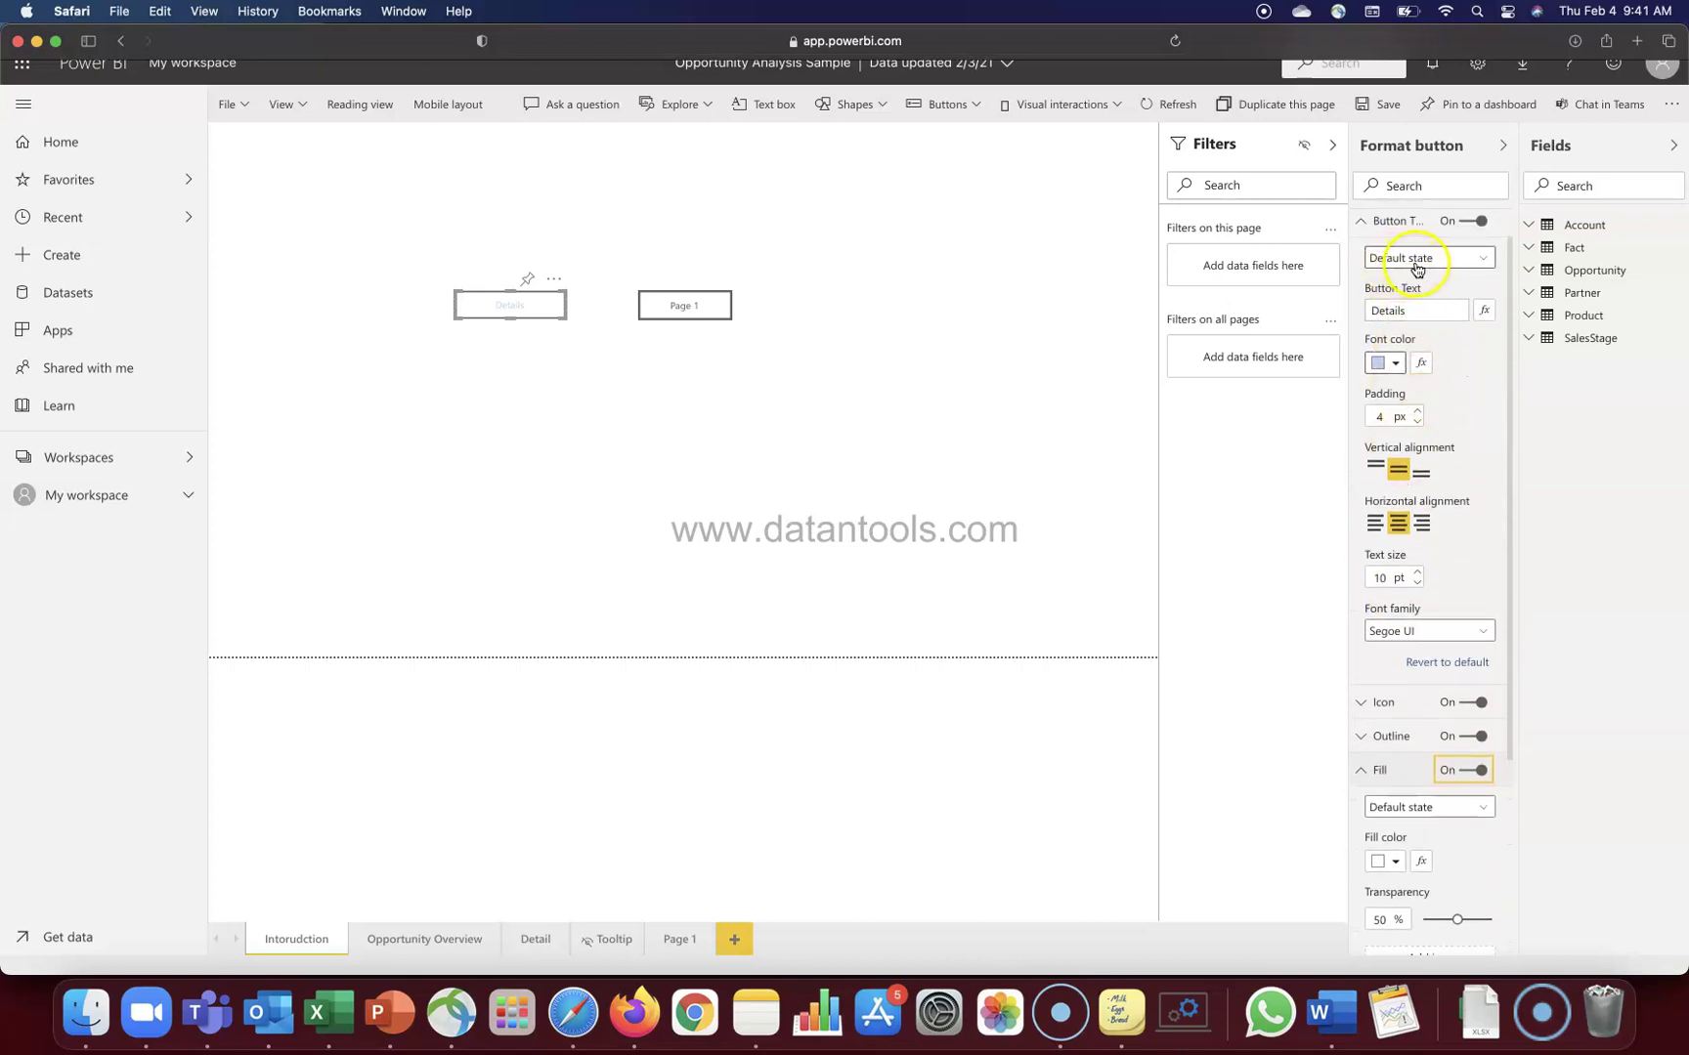
scroll(1416, 269, down, 5)
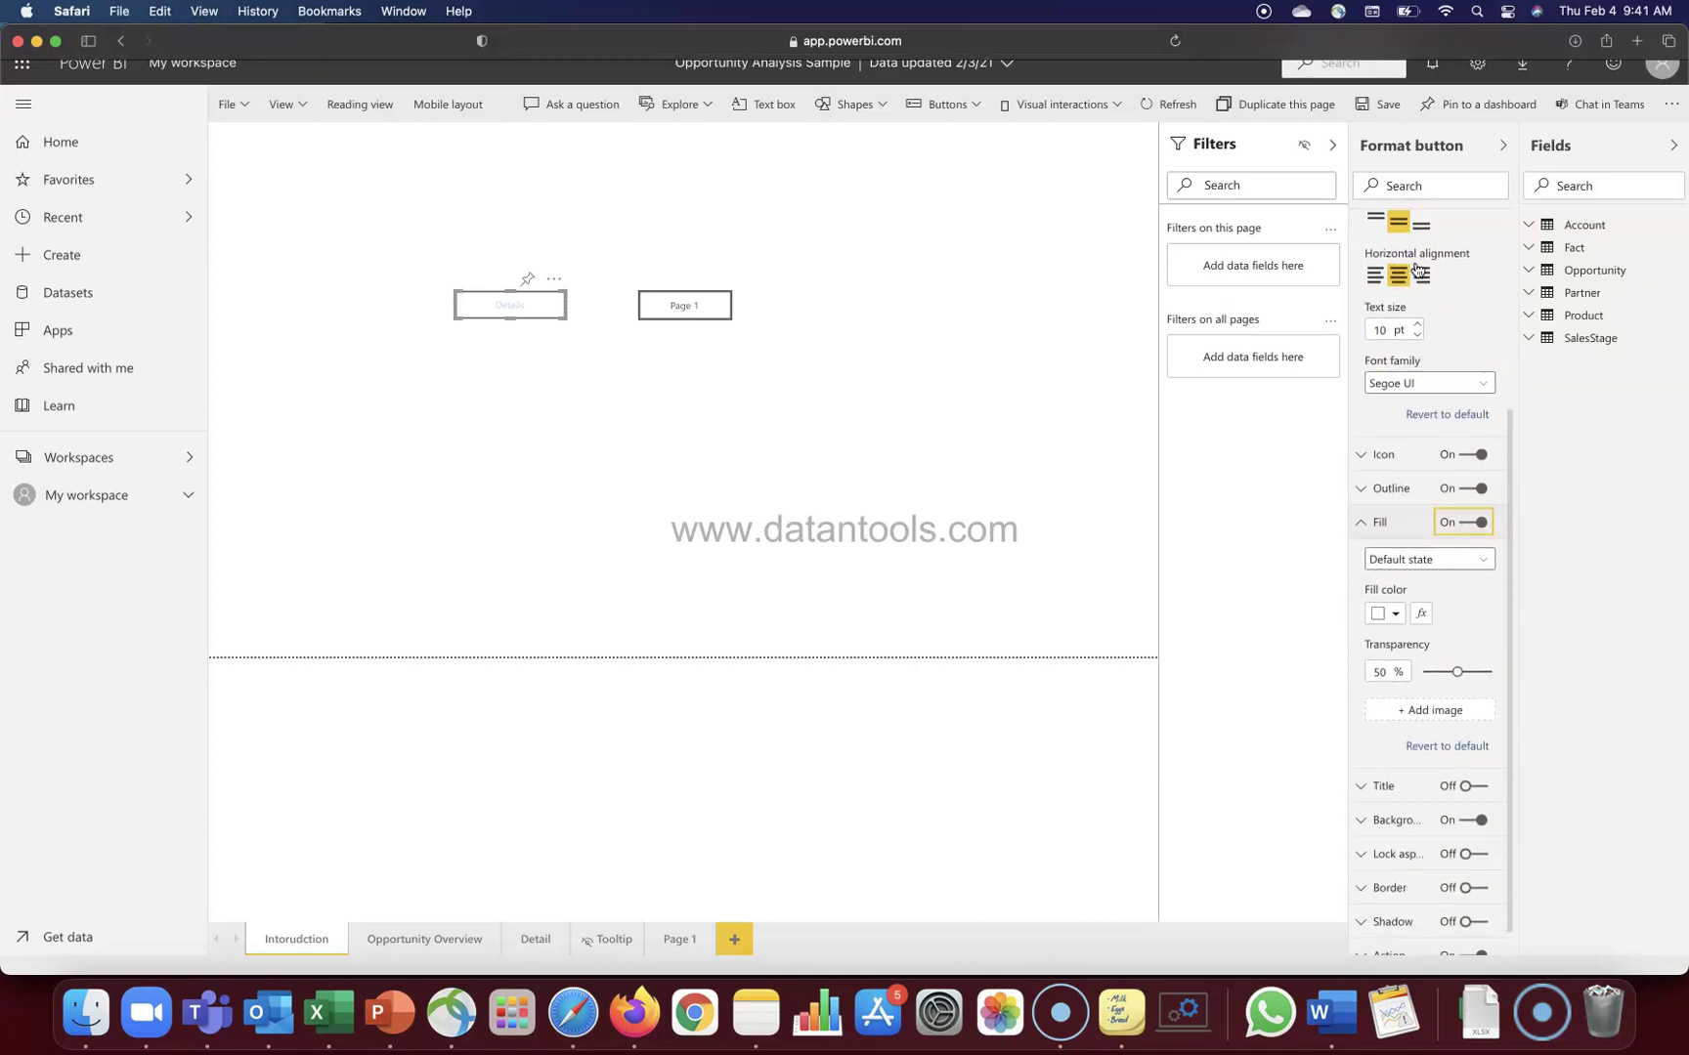
Step: Choose black as the Fill colour for the Default state and again for On hover
click(1392, 613)
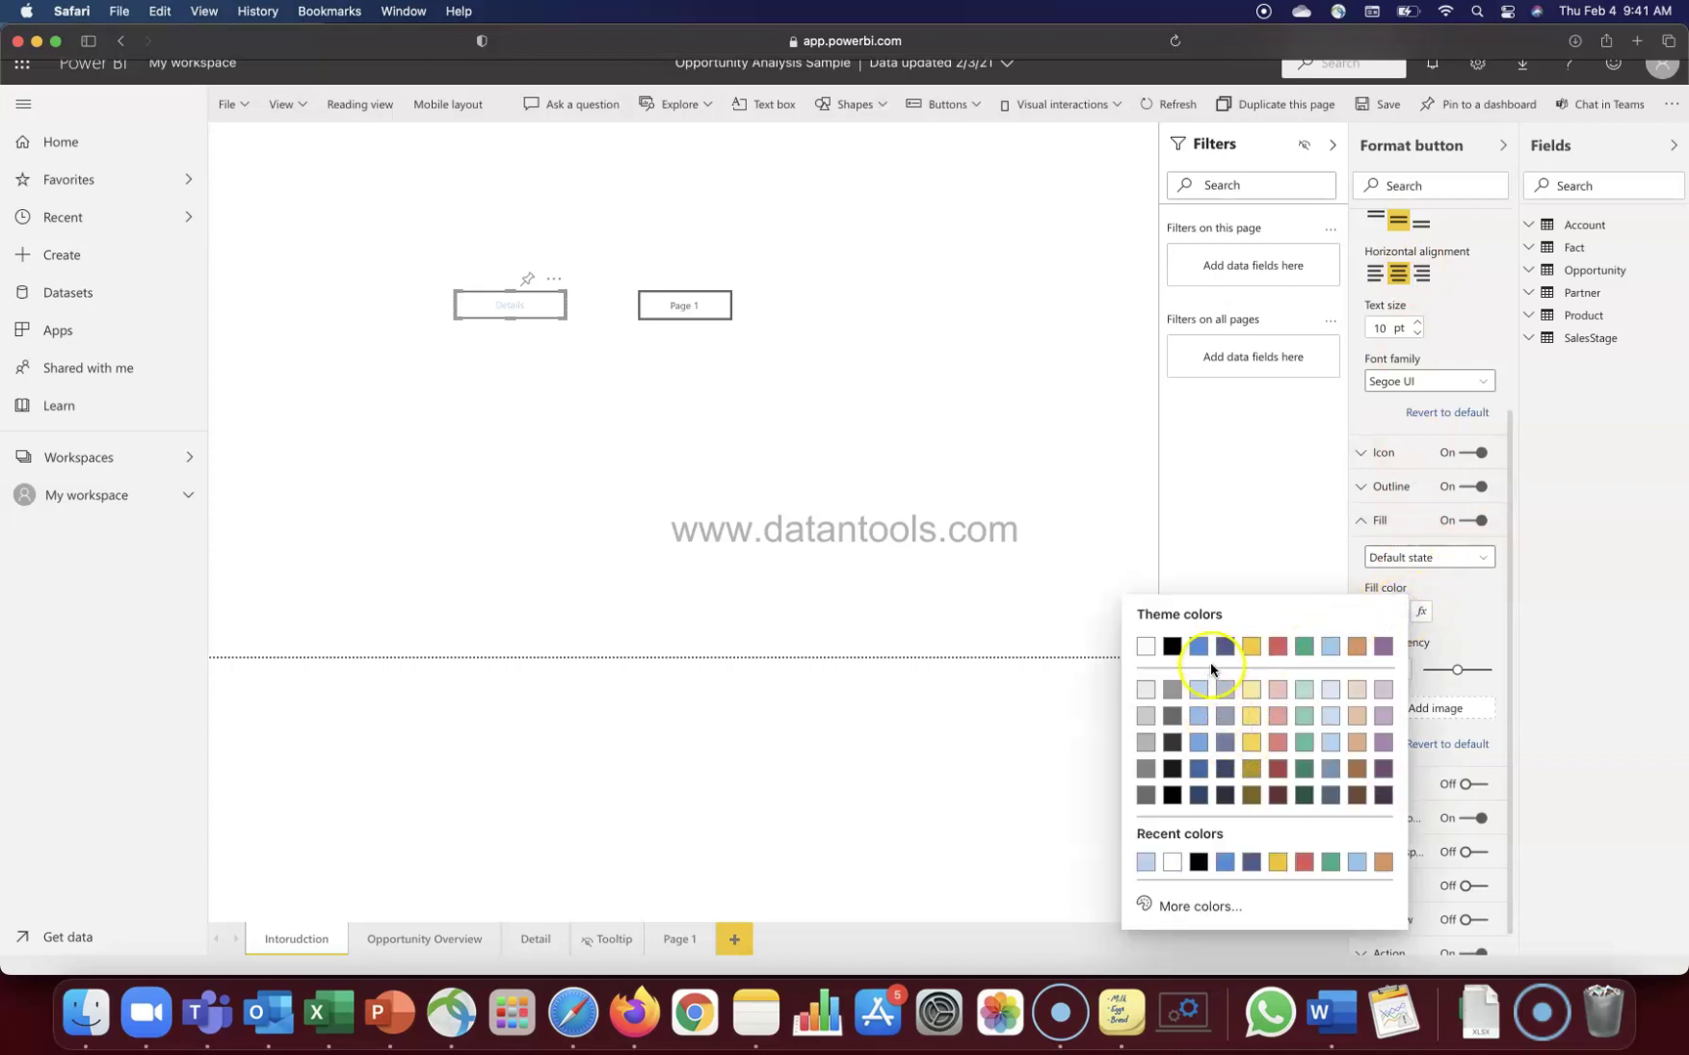
click(1172, 647)
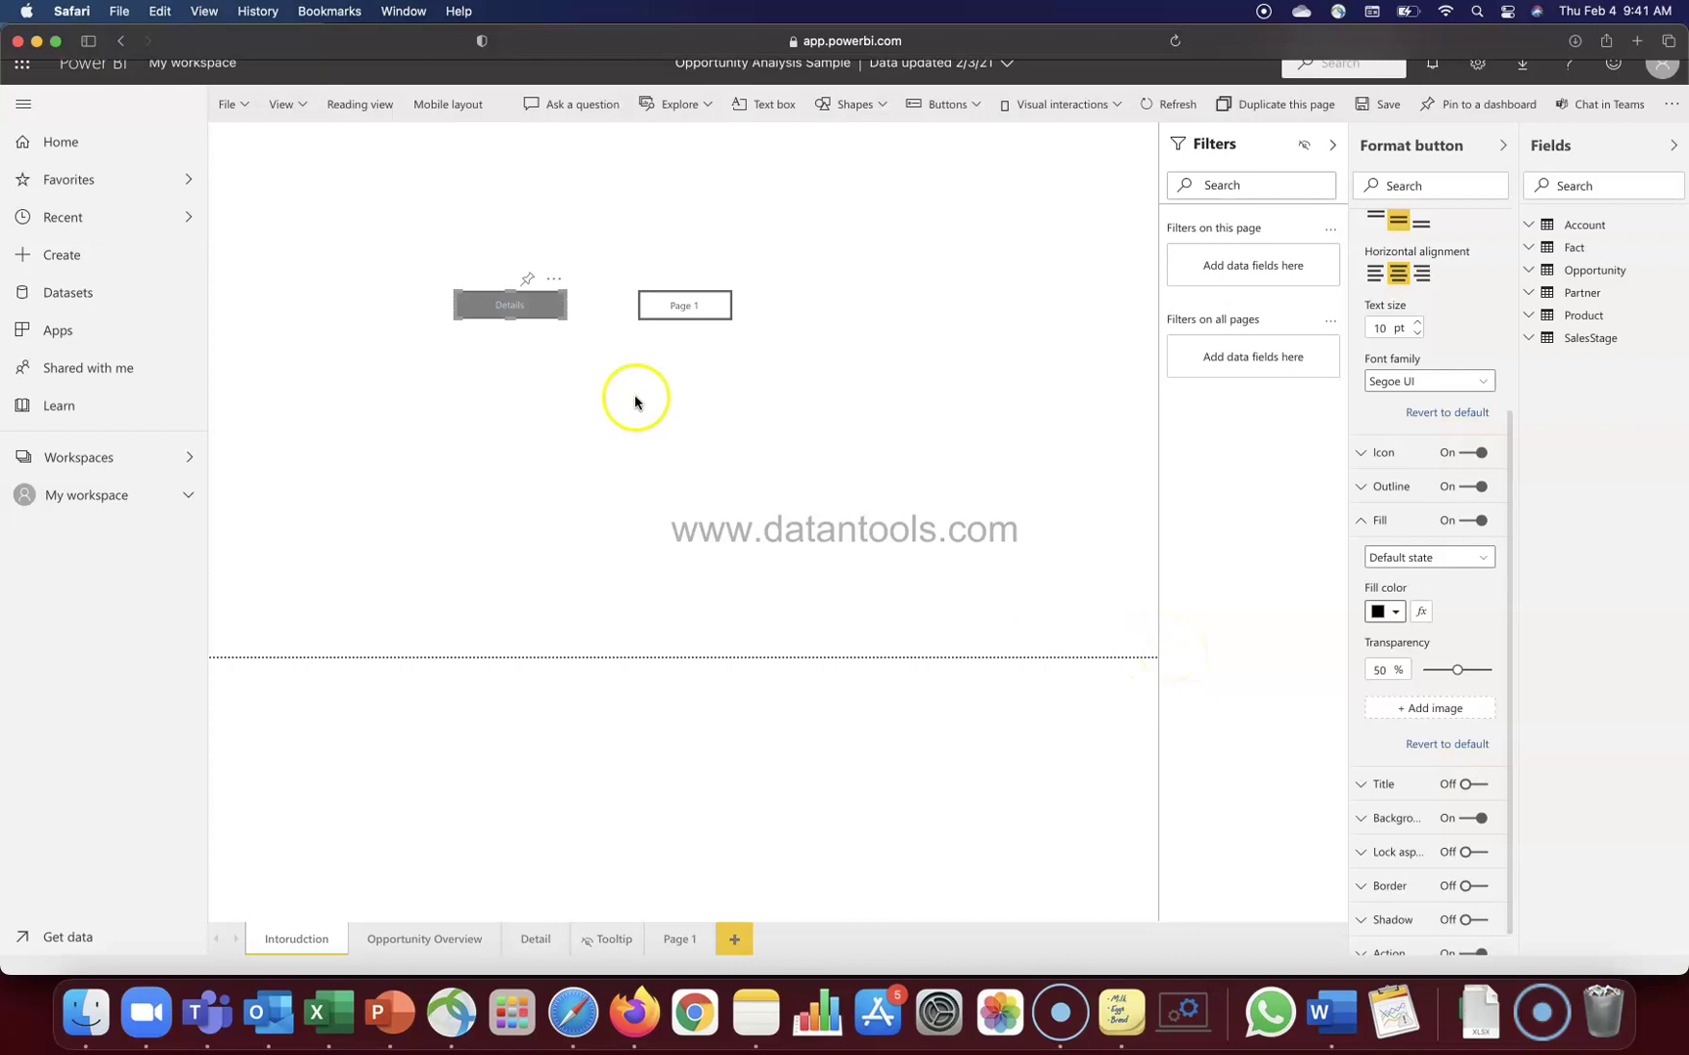
click(1450, 561)
click(1444, 599)
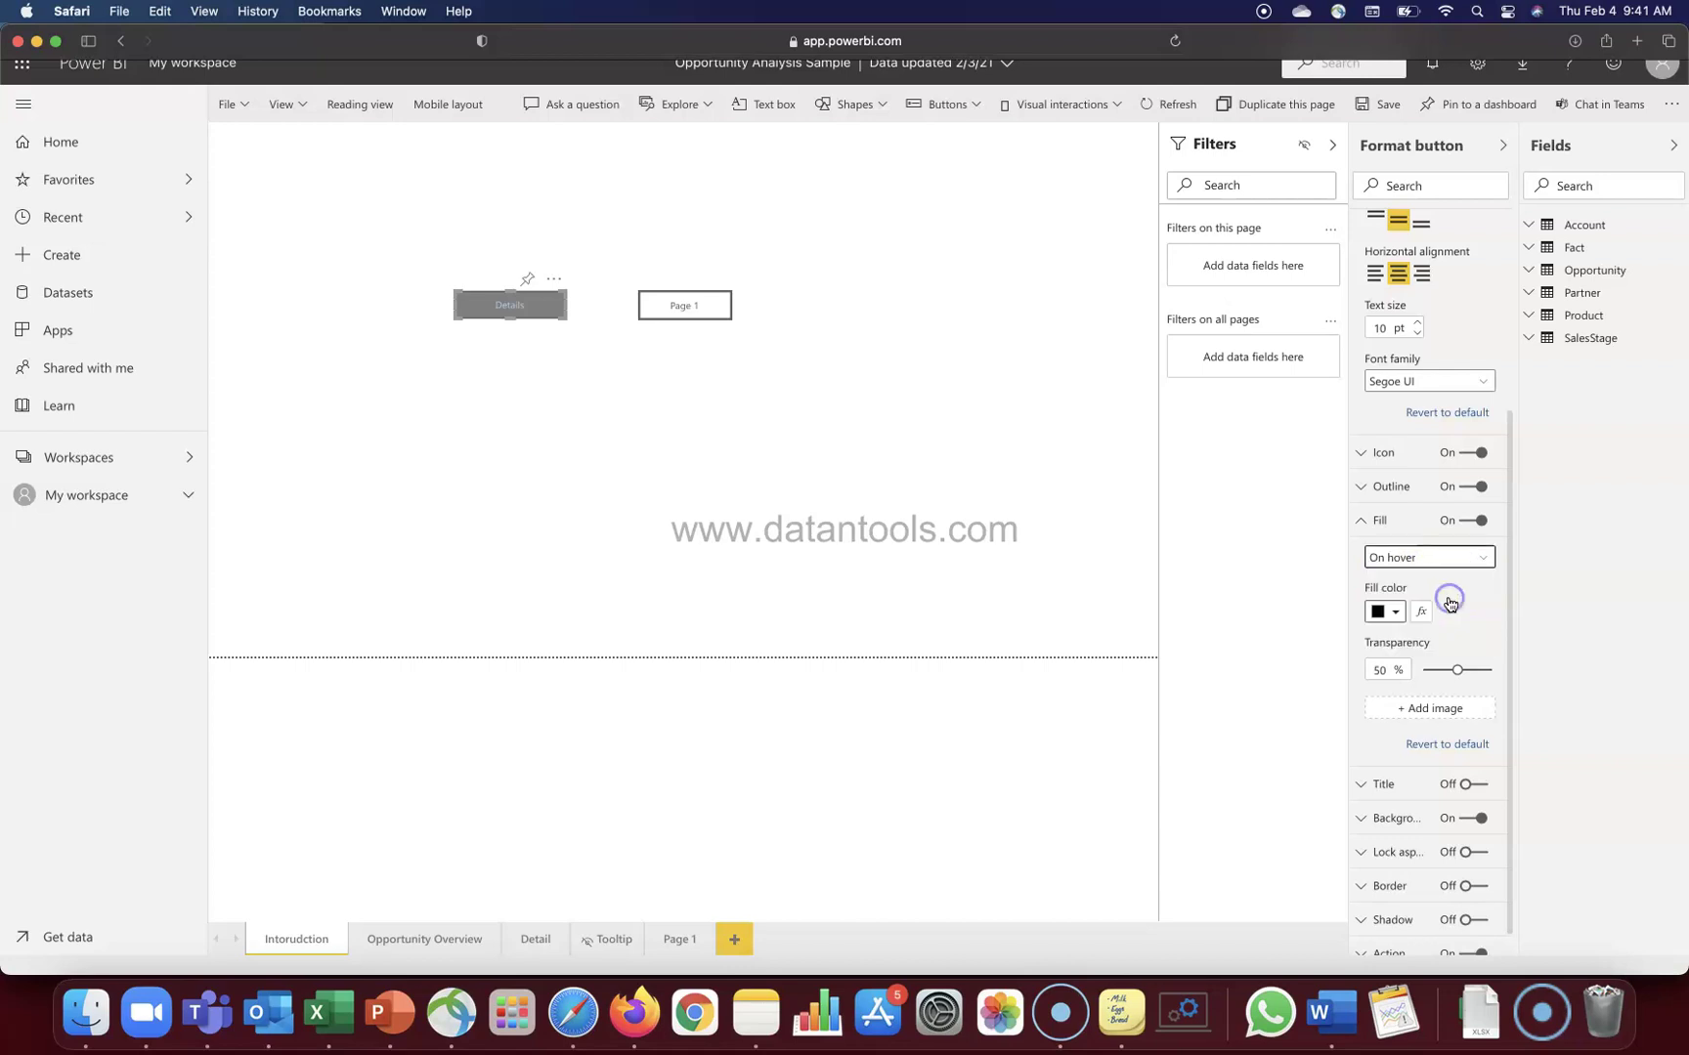
click(1394, 613)
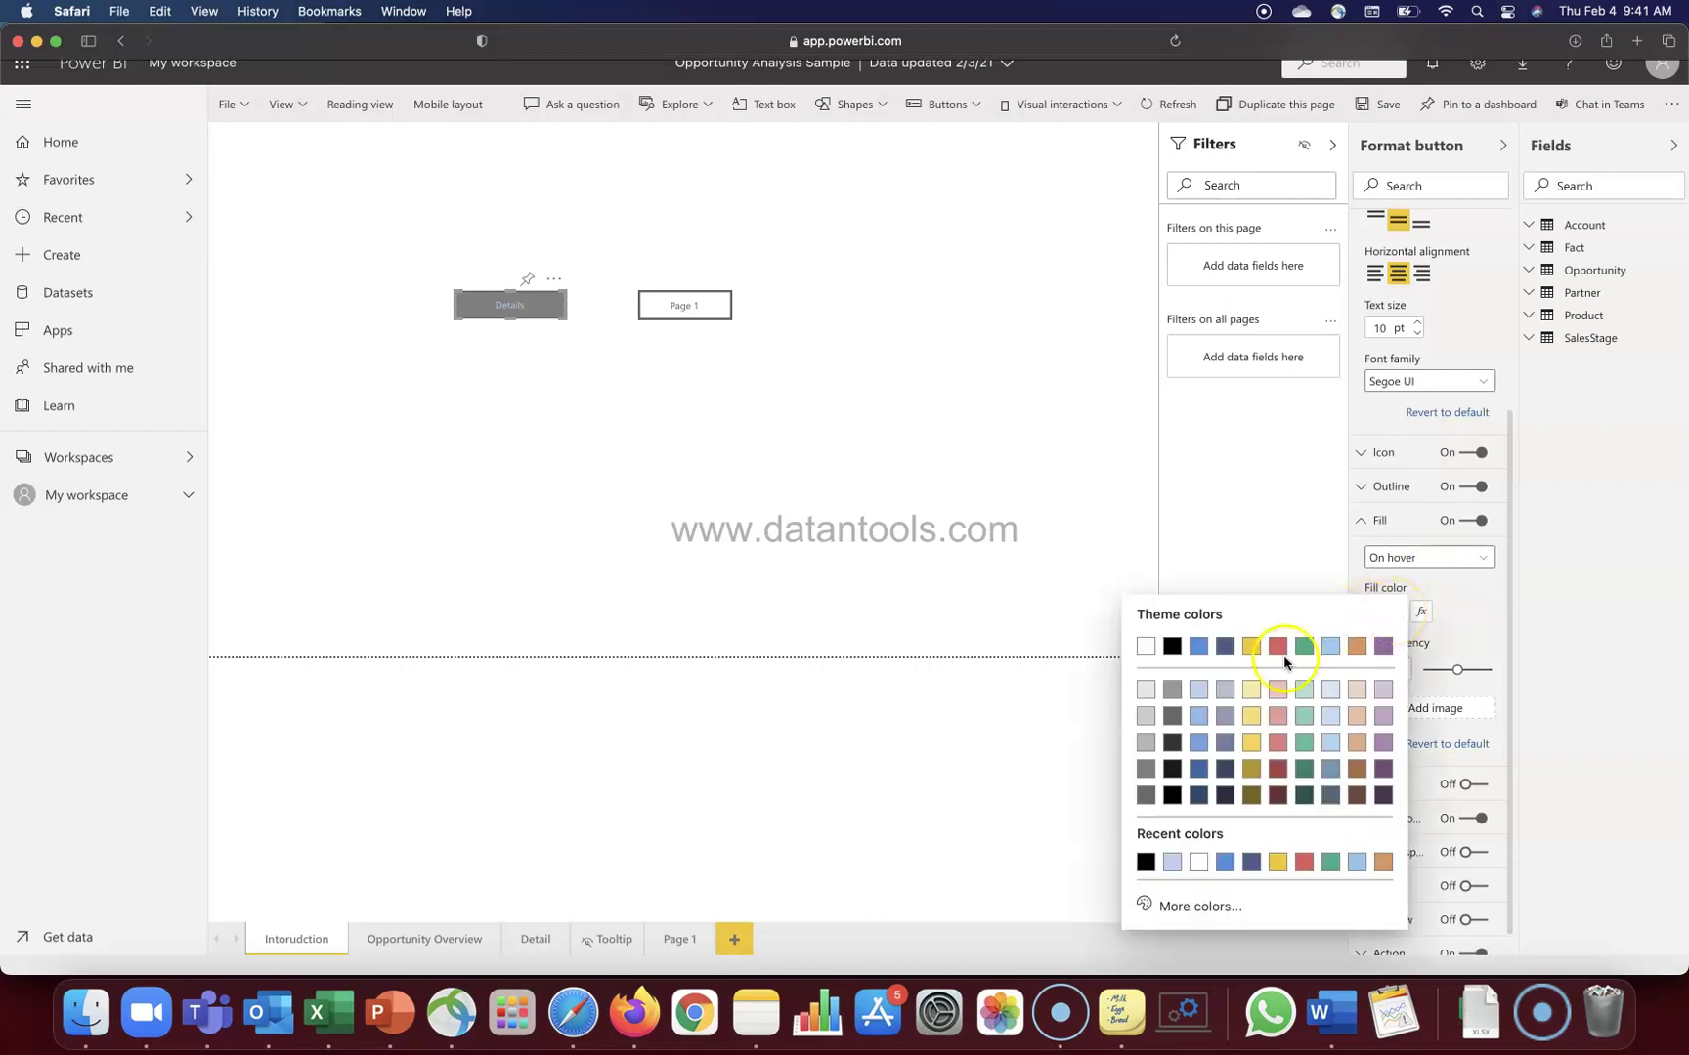
click(1173, 795)
scroll(1443, 558, up, 6)
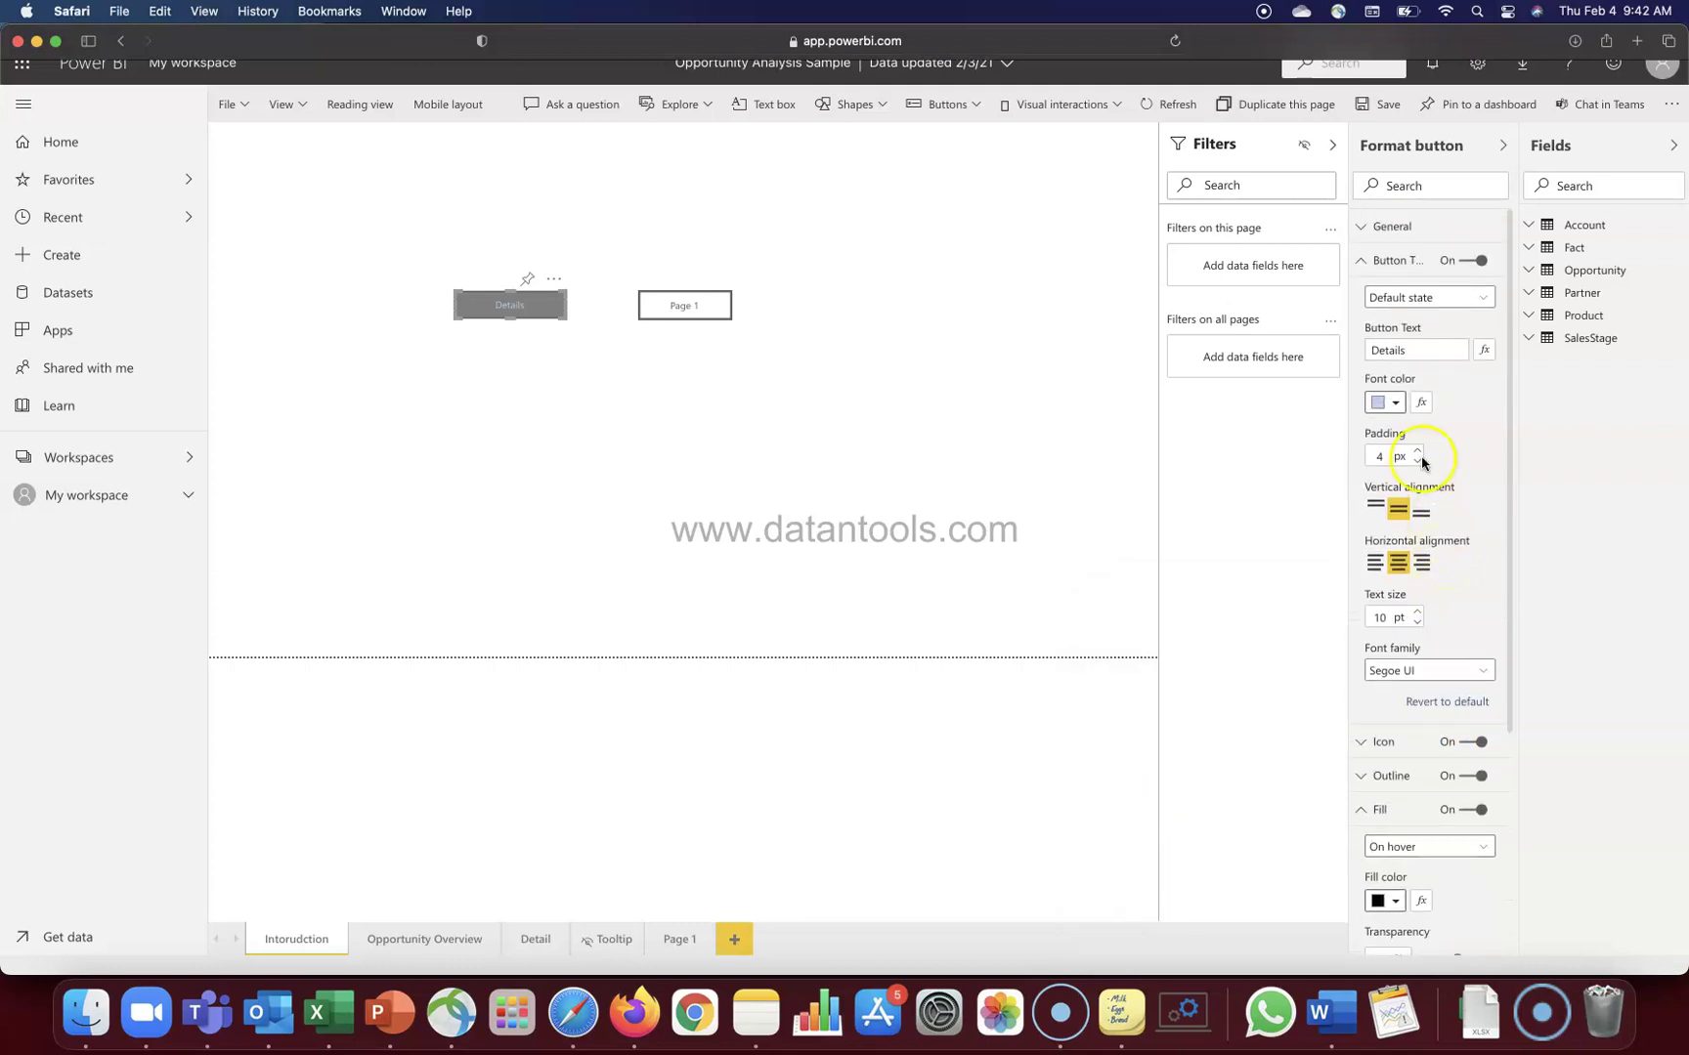
click(1431, 297)
Step: Set the On hover button text font colour to white
click(1433, 343)
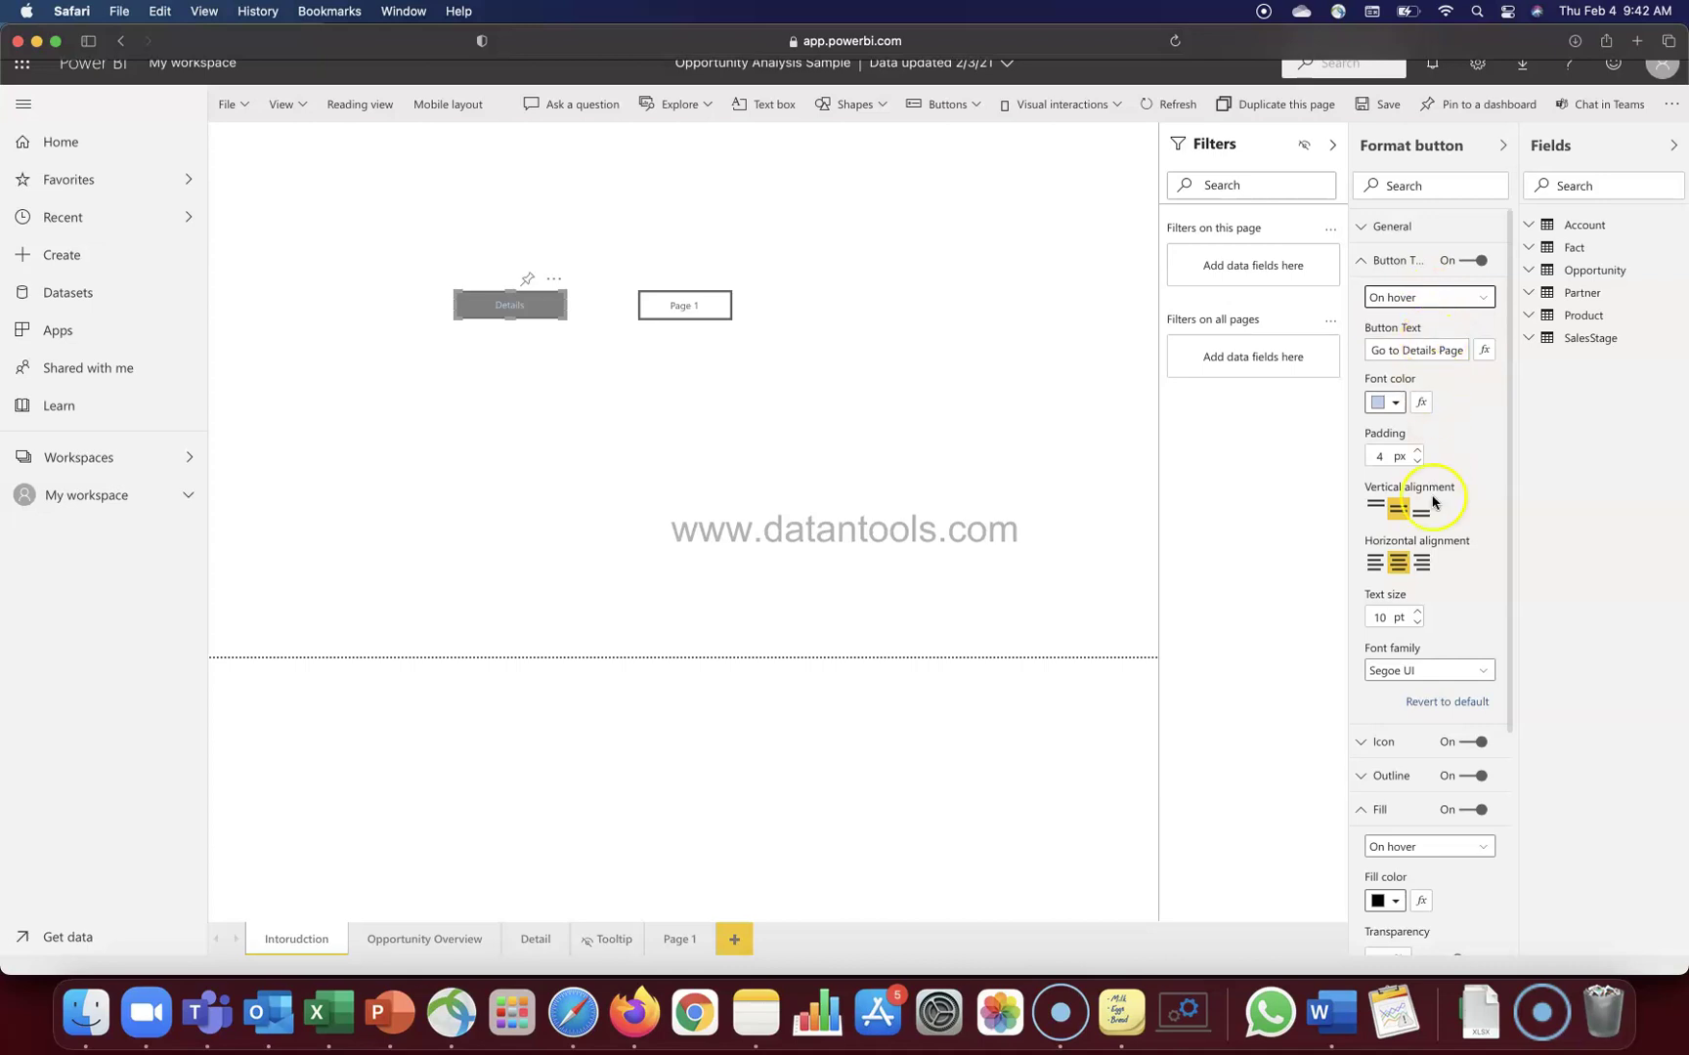
click(1397, 405)
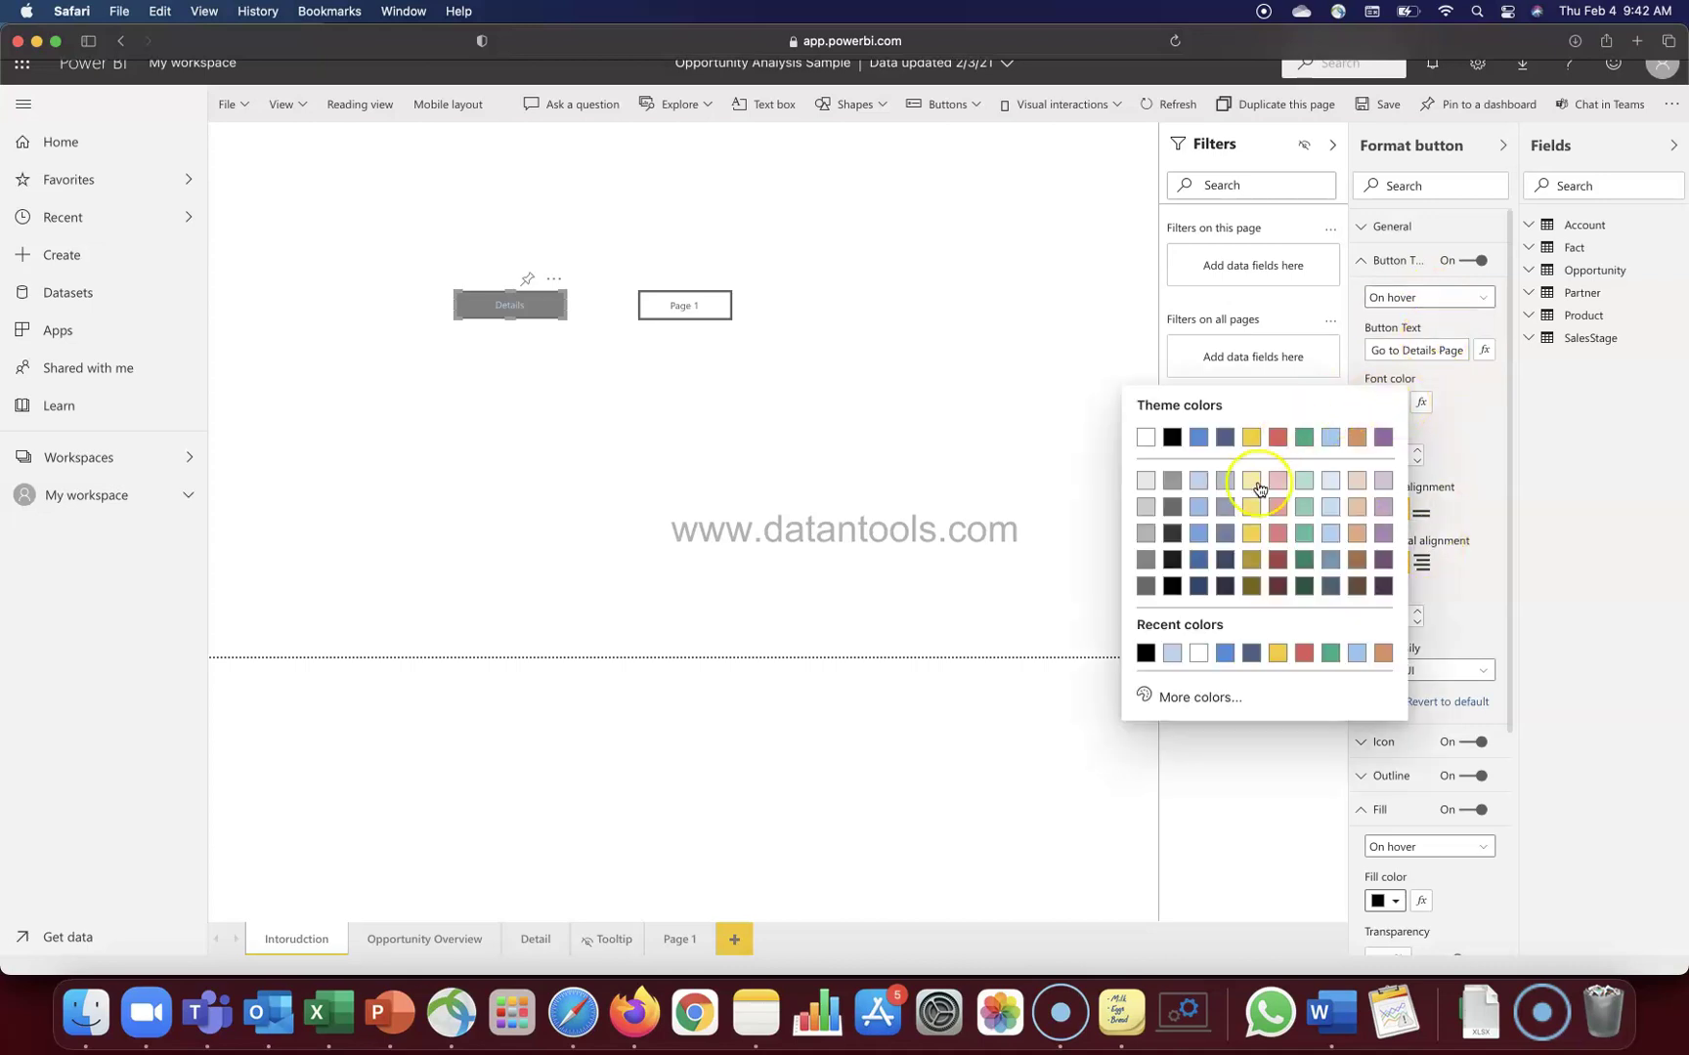
click(1200, 535)
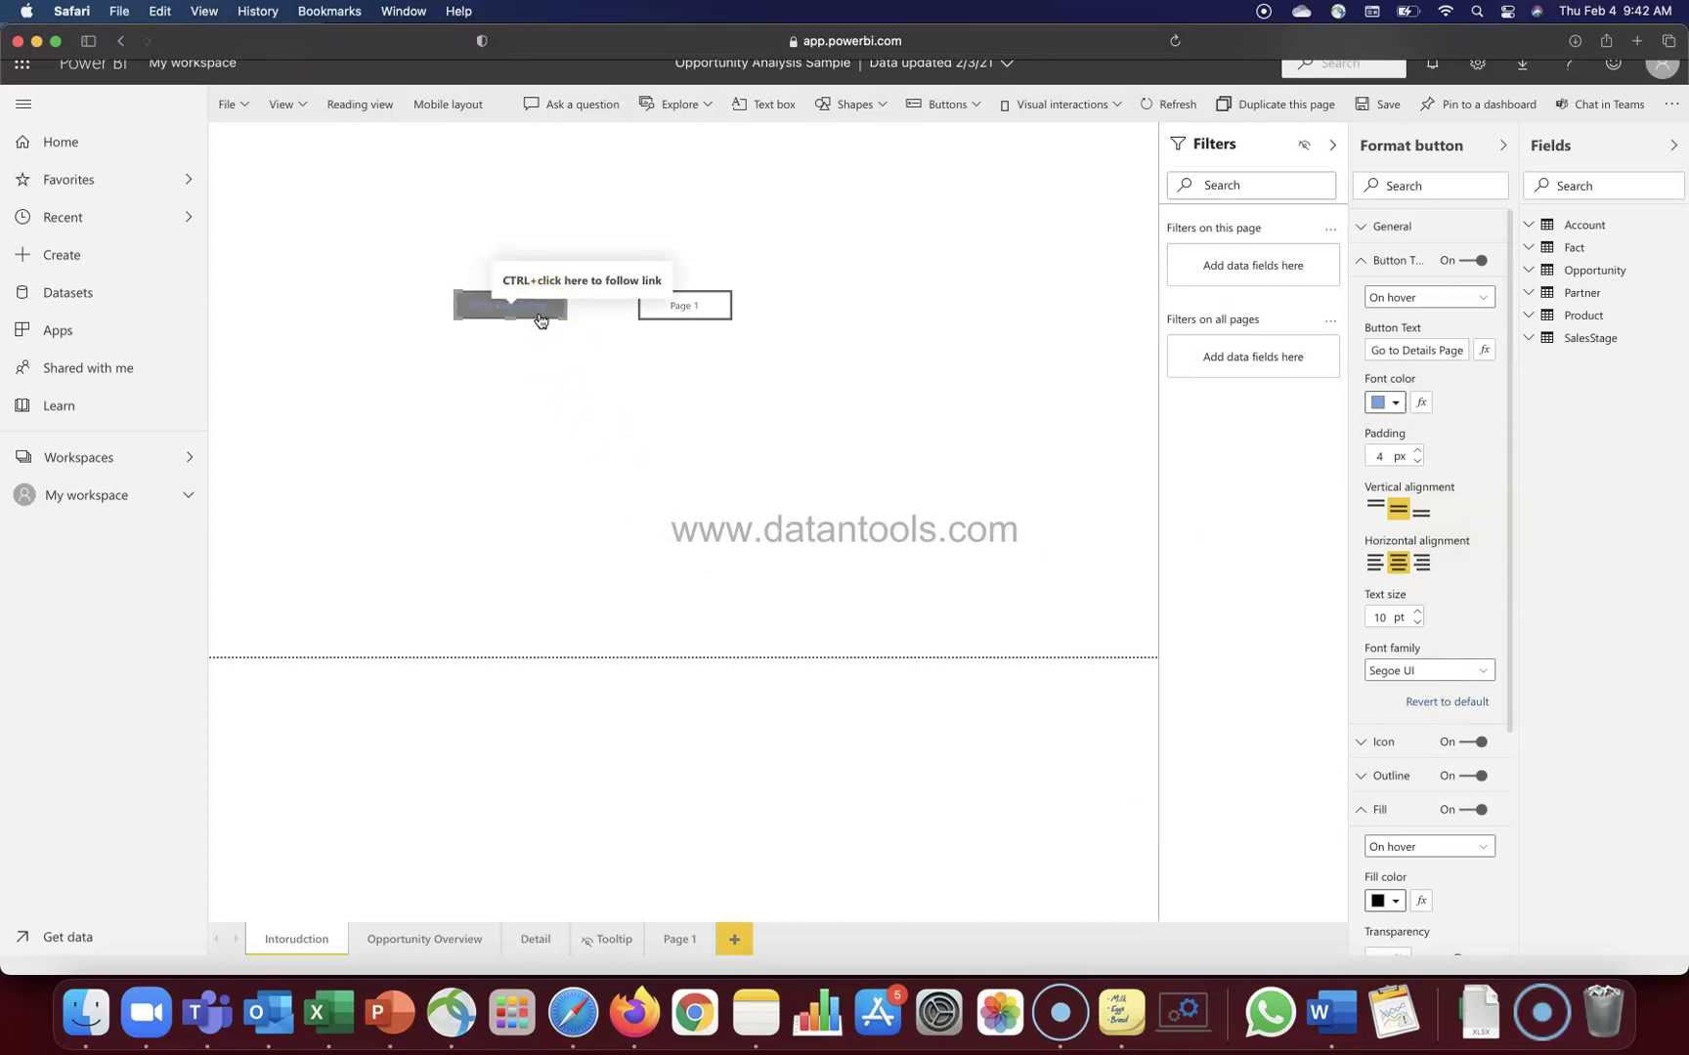
click(1403, 403)
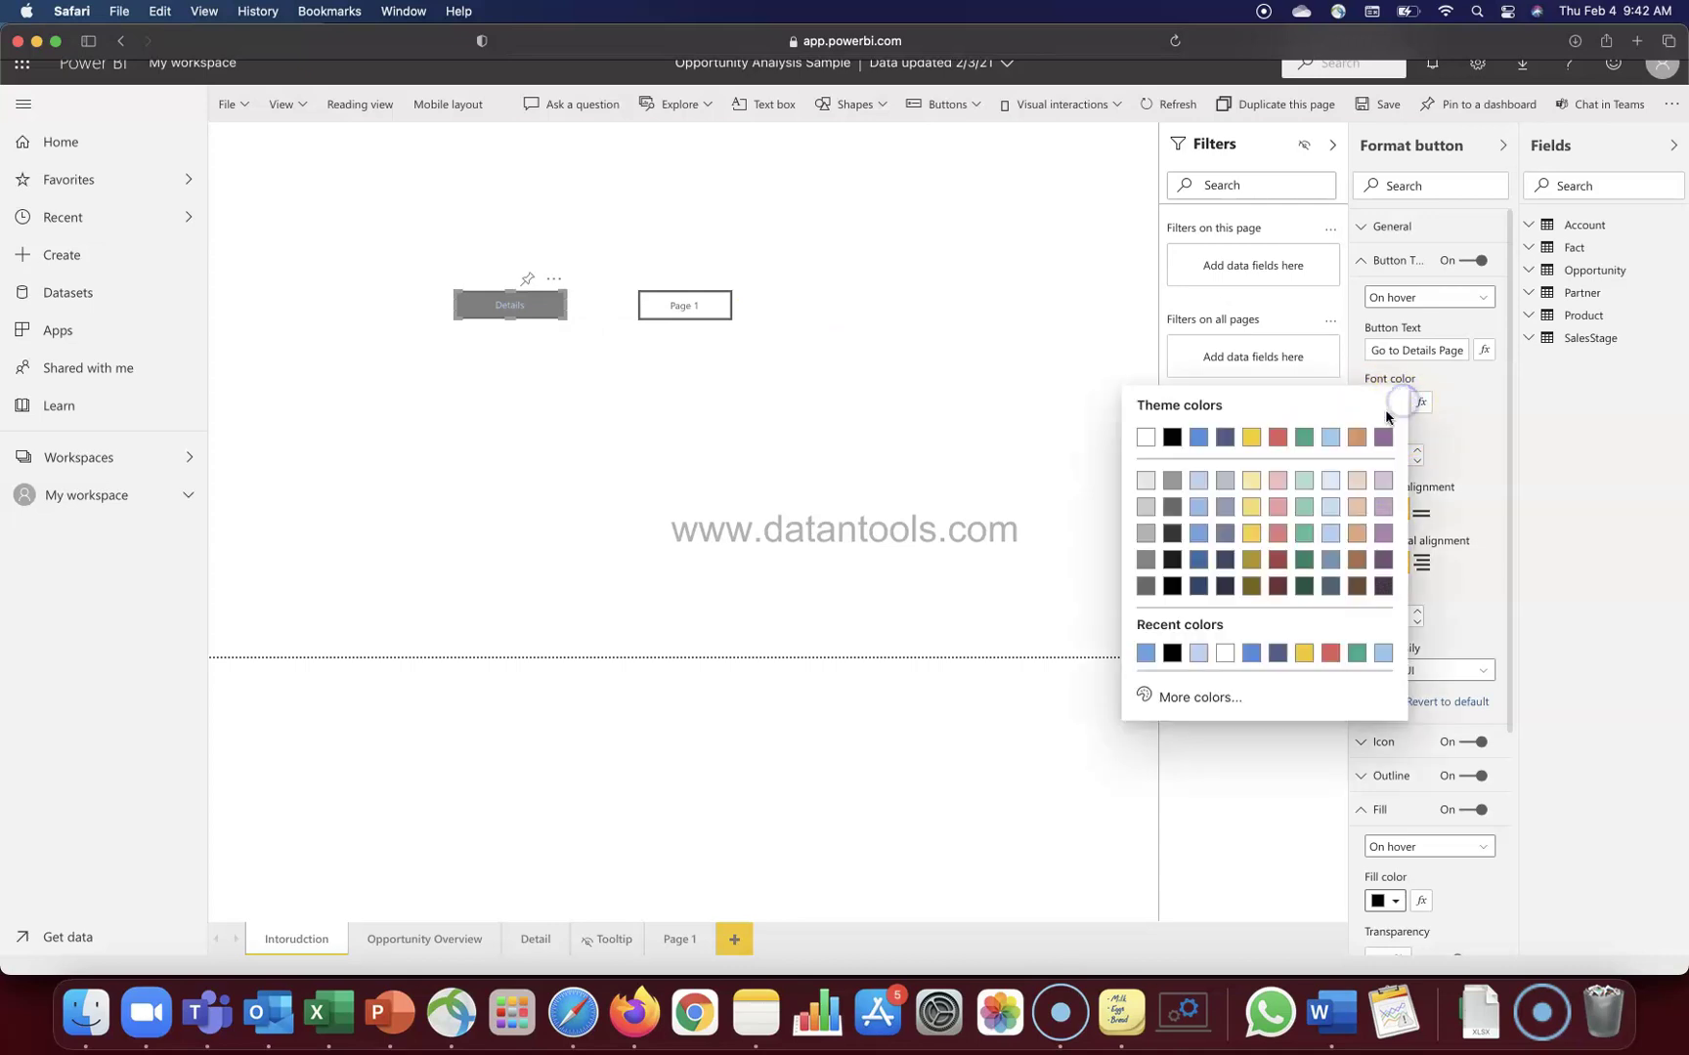
click(1143, 440)
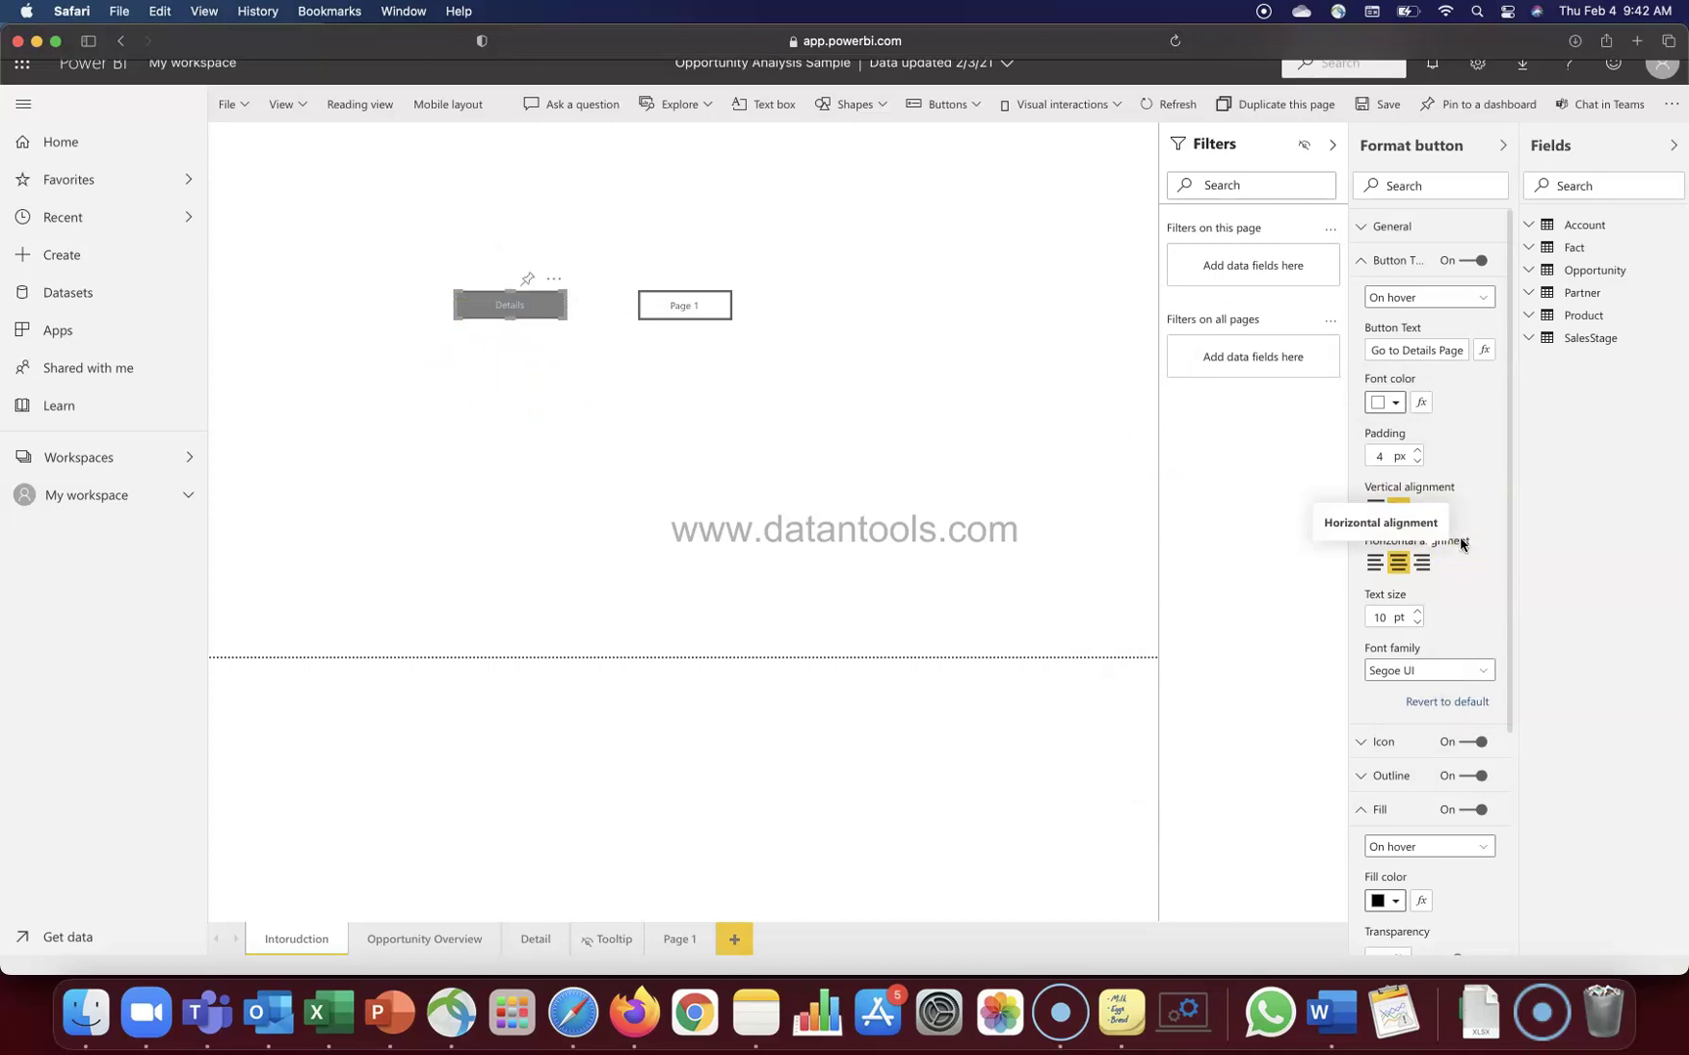
Step: Set the On hover fill colour to black and preview the hovered button
scroll(1463, 544, down, 5)
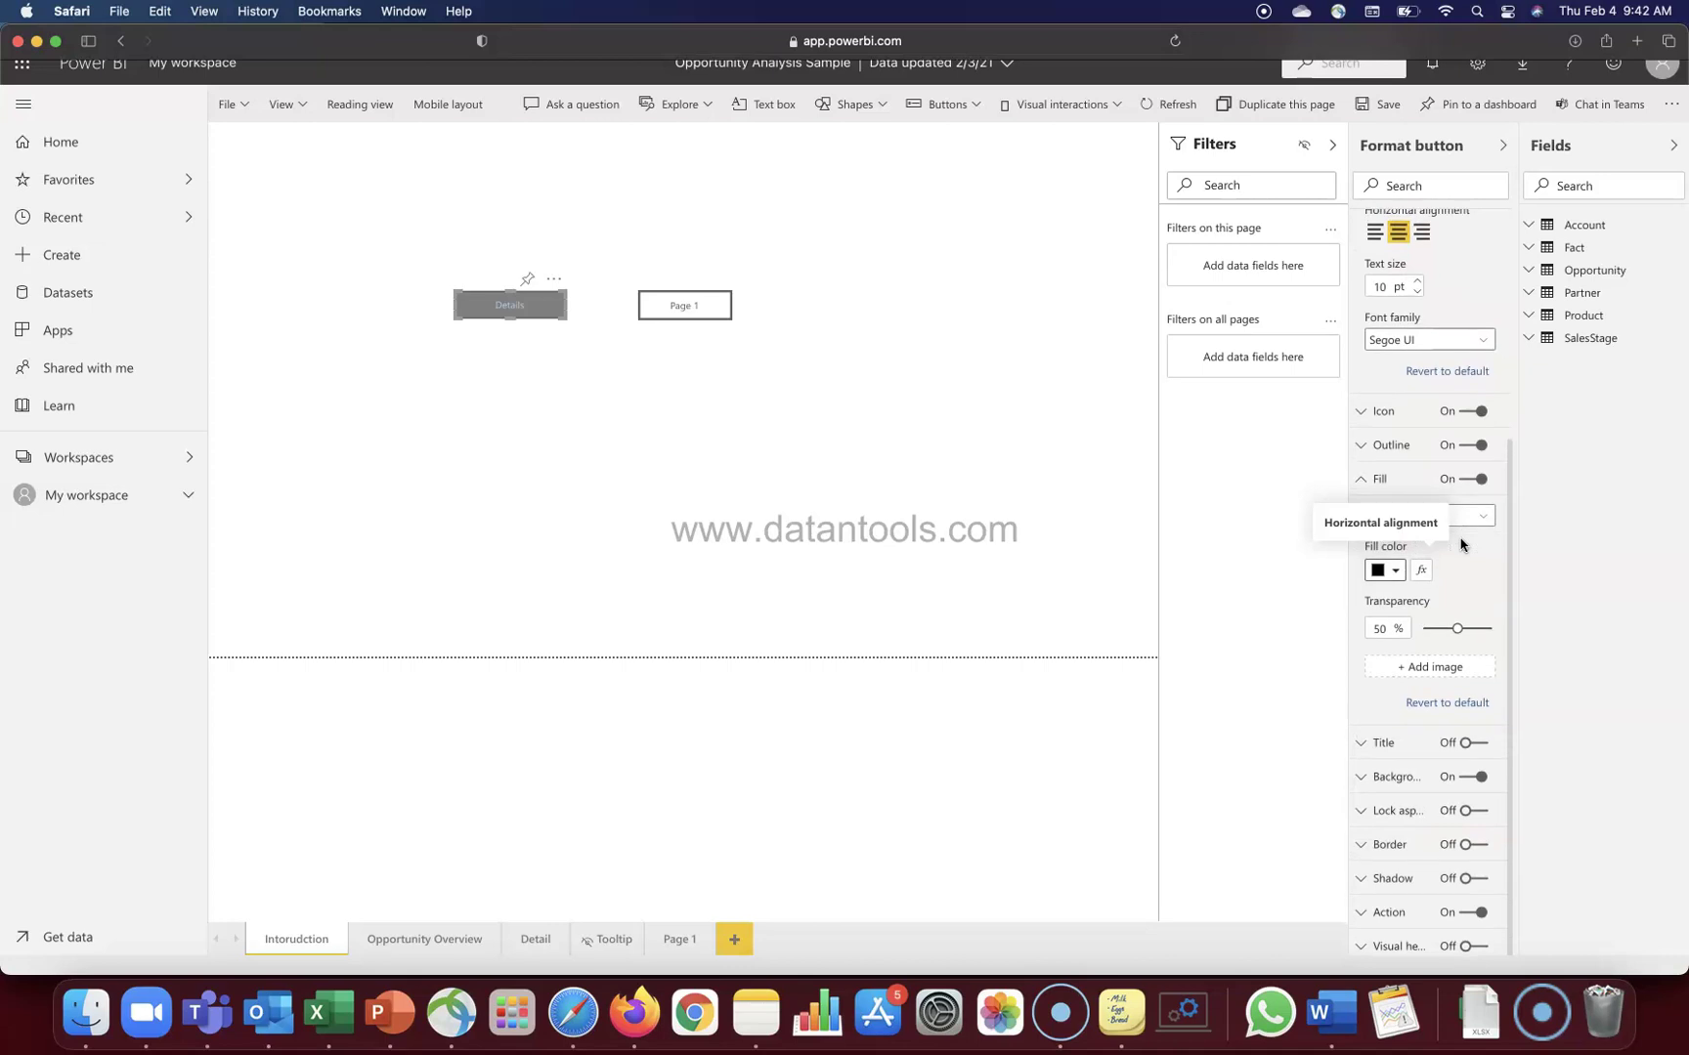
click(1395, 575)
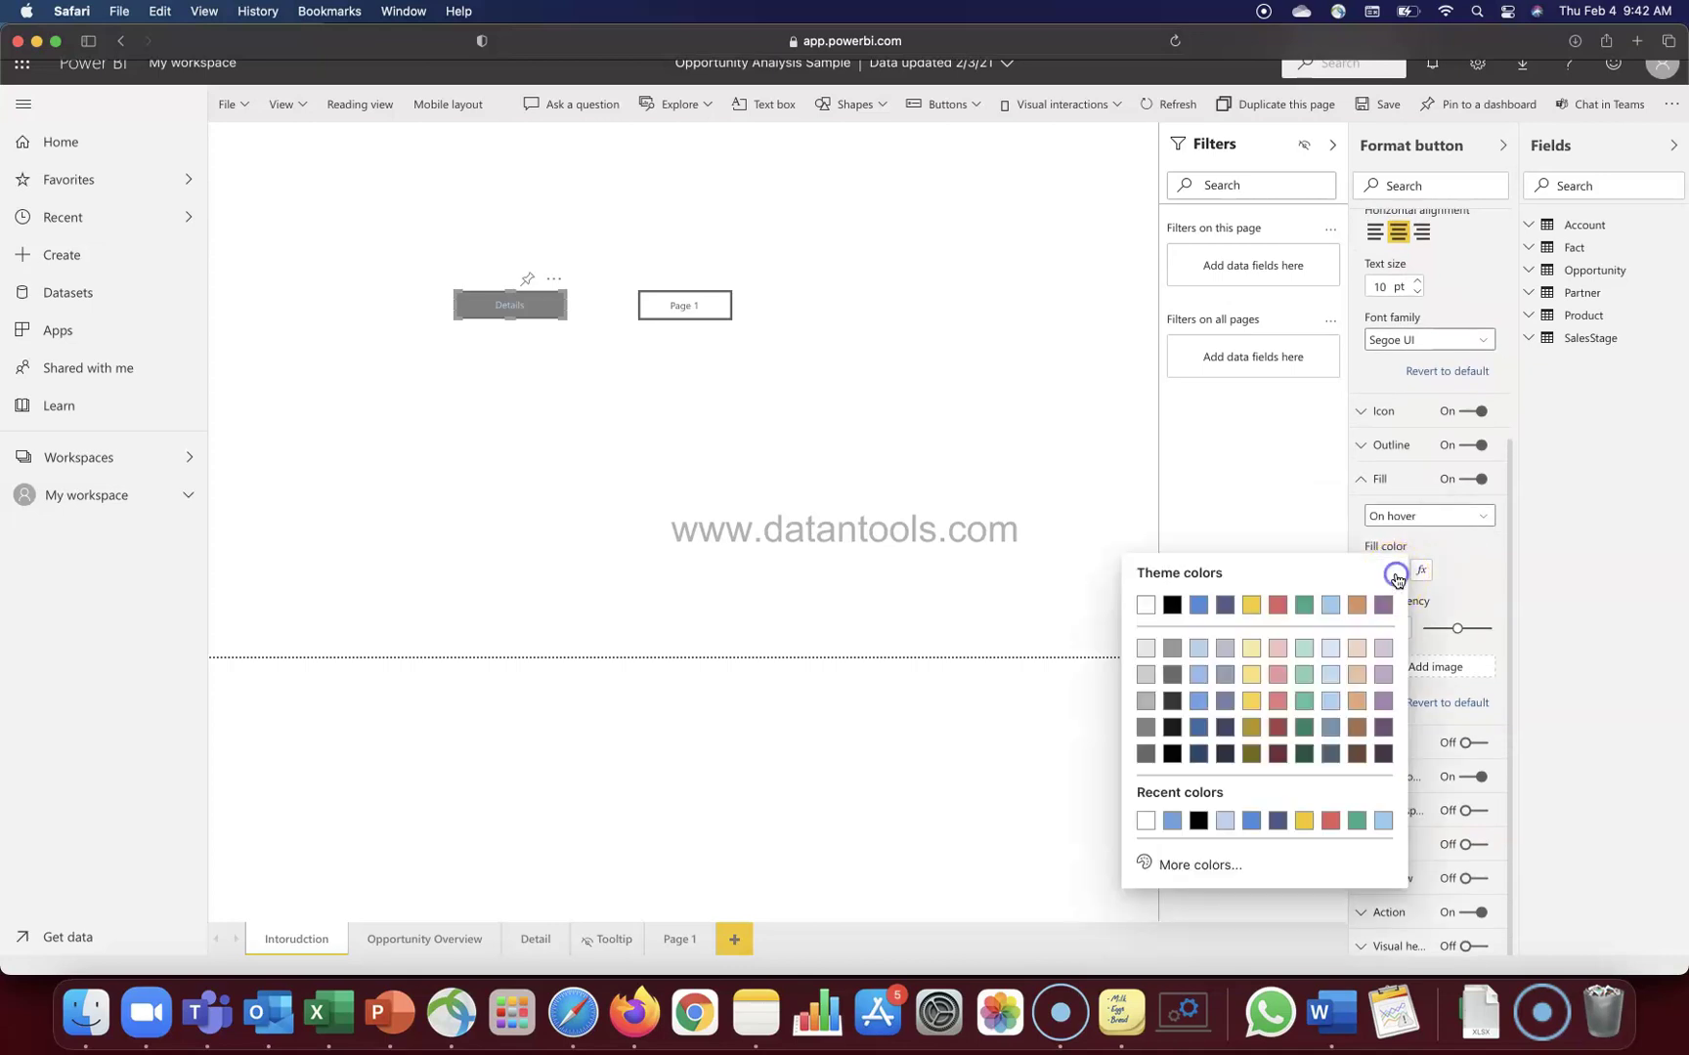
click(1198, 819)
scroll(1390, 509, up, 5)
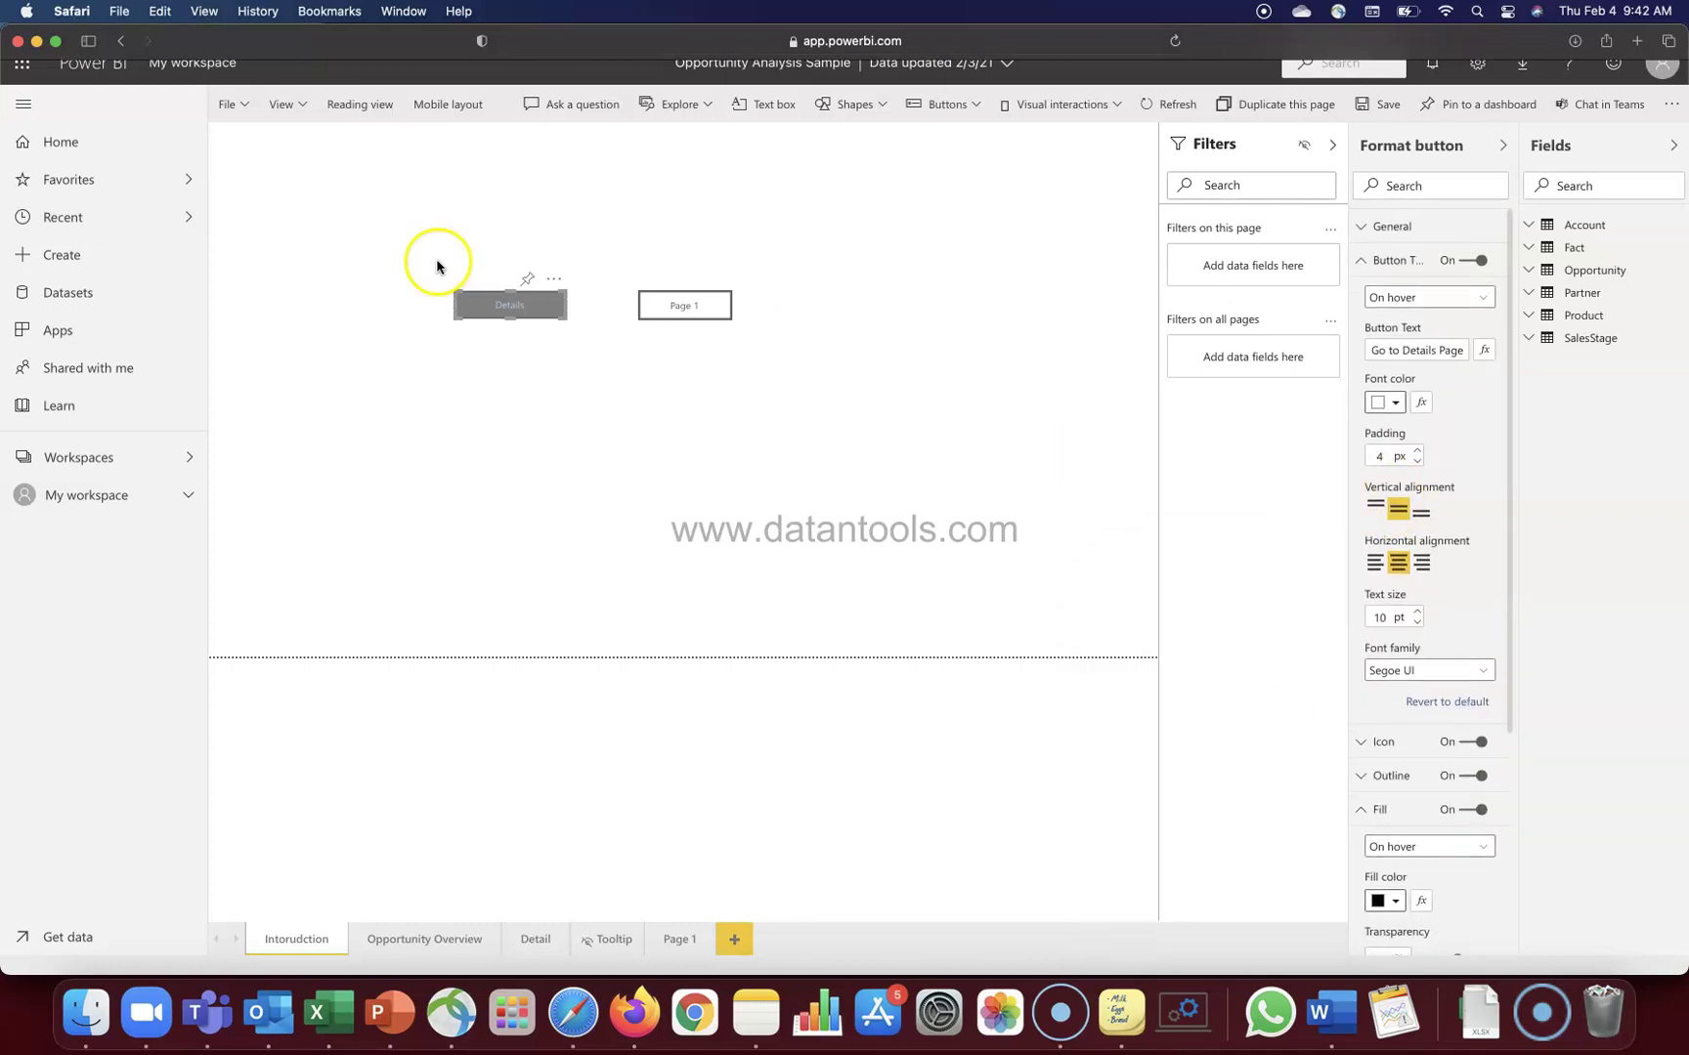
click(531, 311)
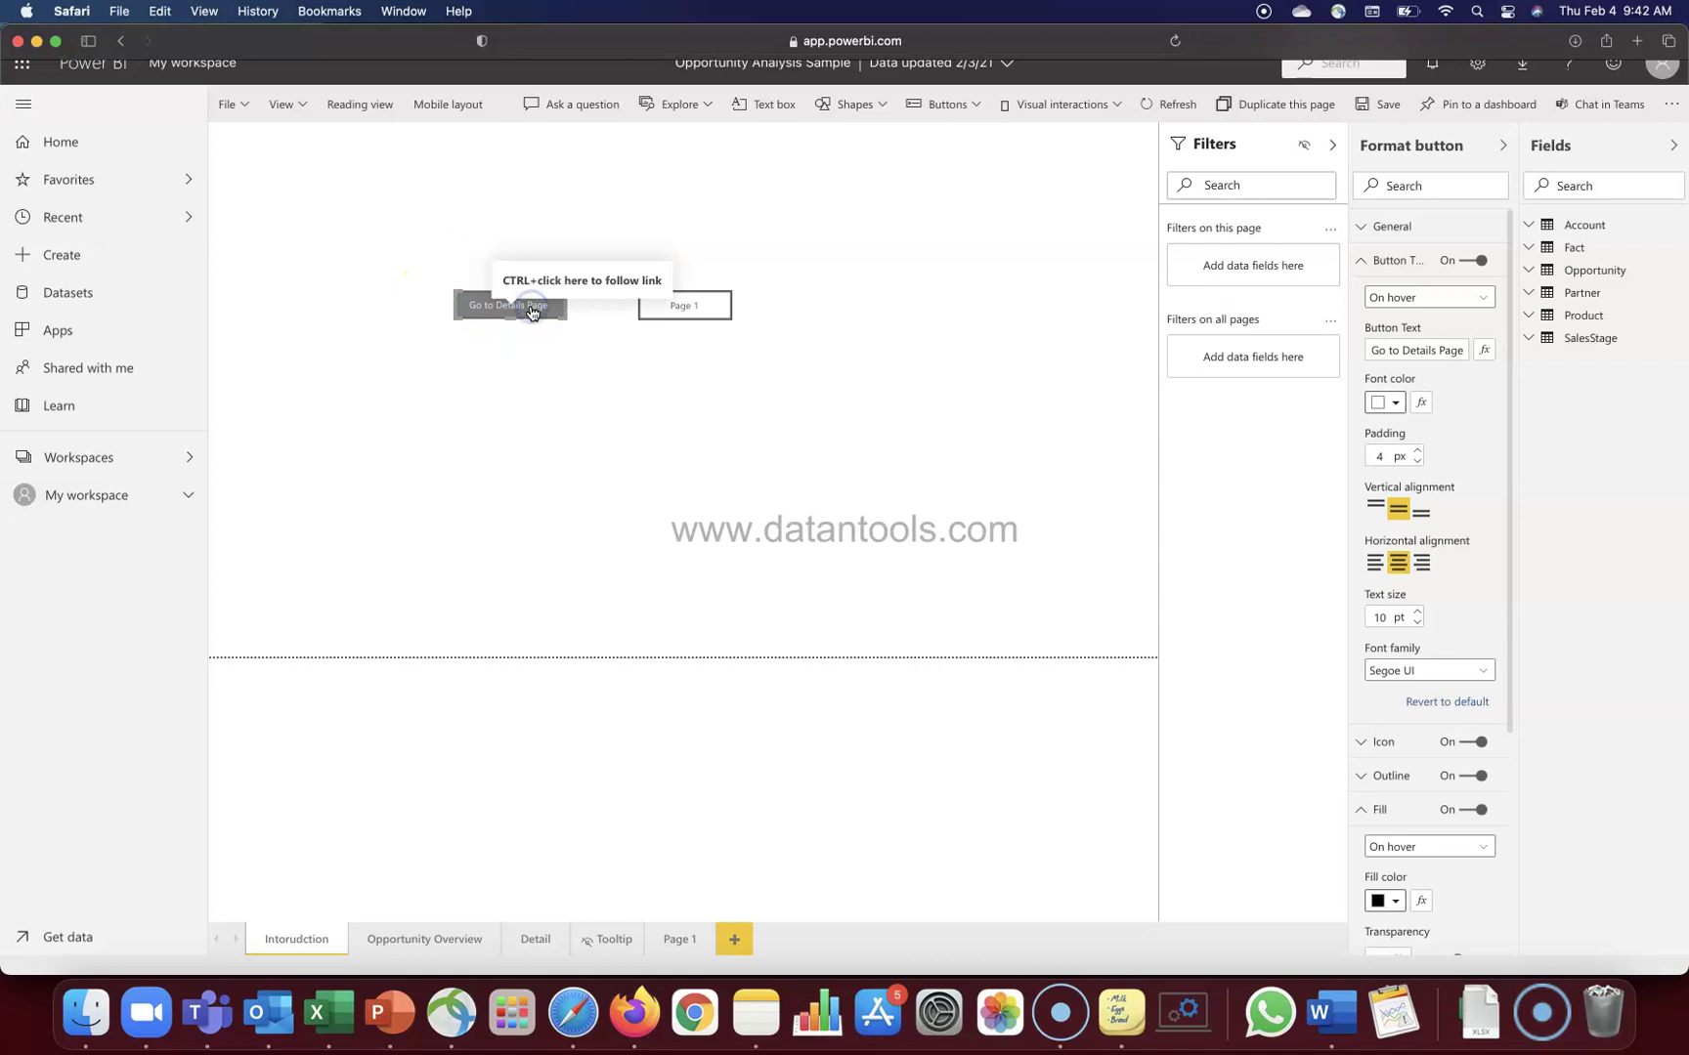
Step: Set the On press button text font colour to white
click(1427, 297)
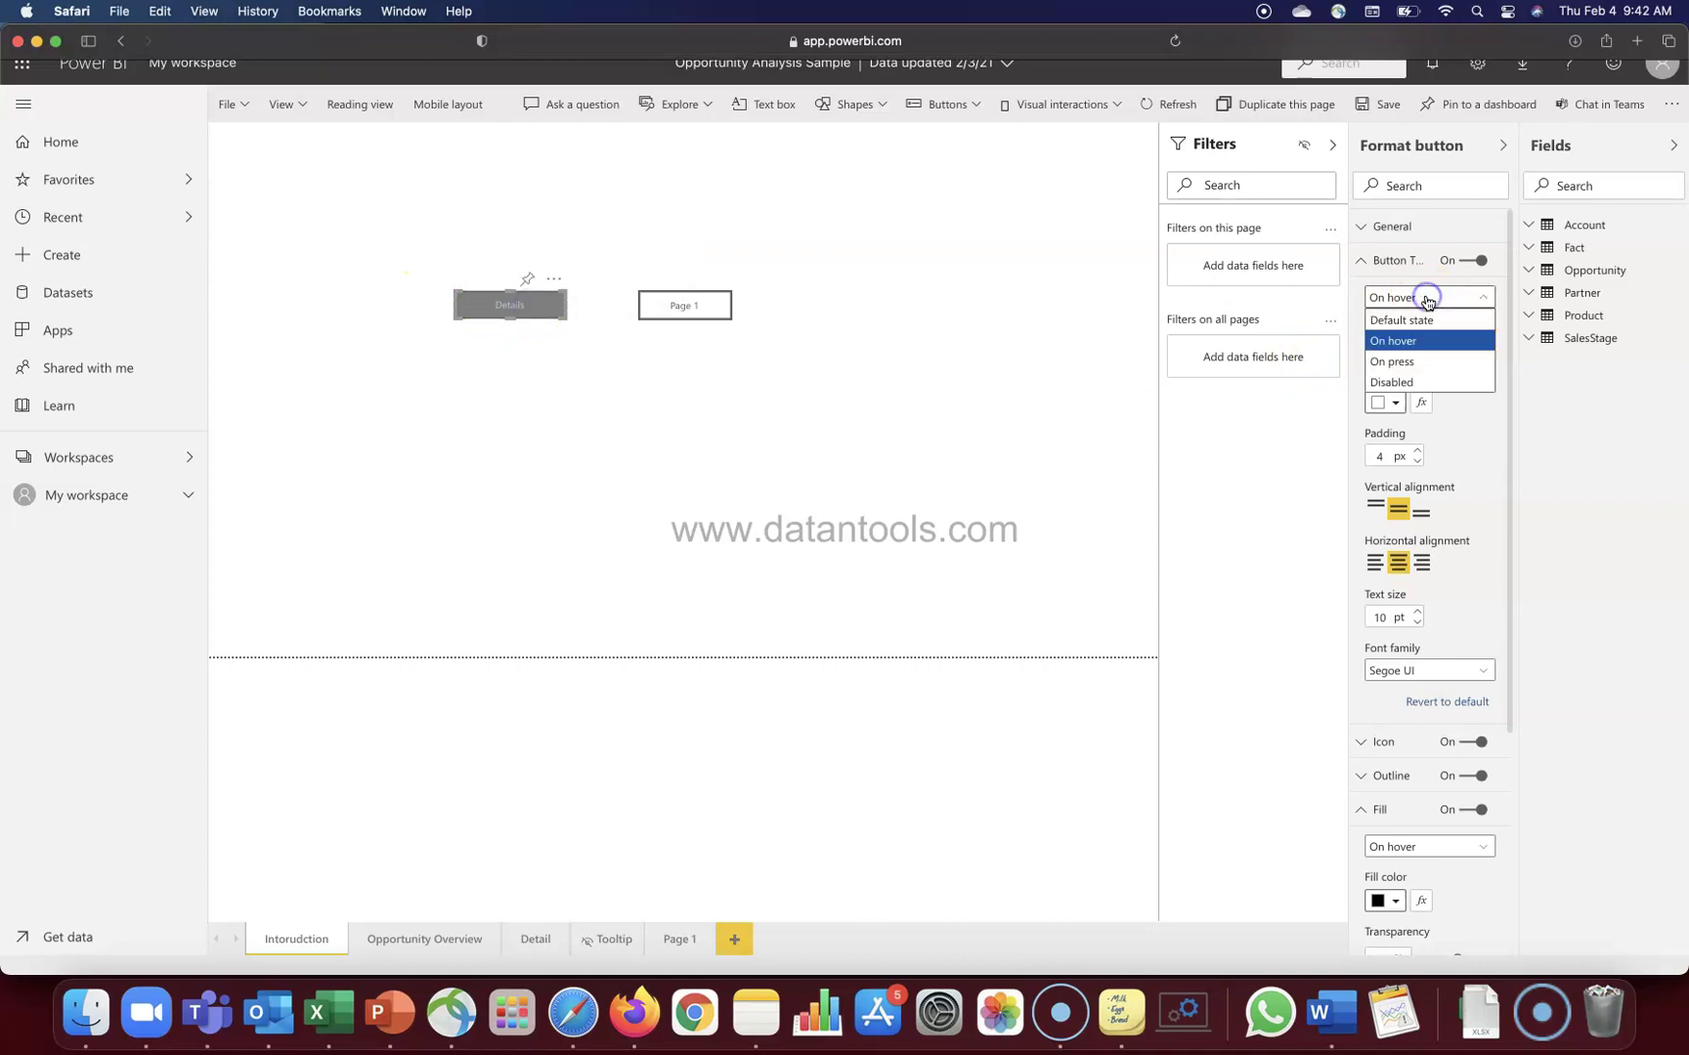
click(1432, 366)
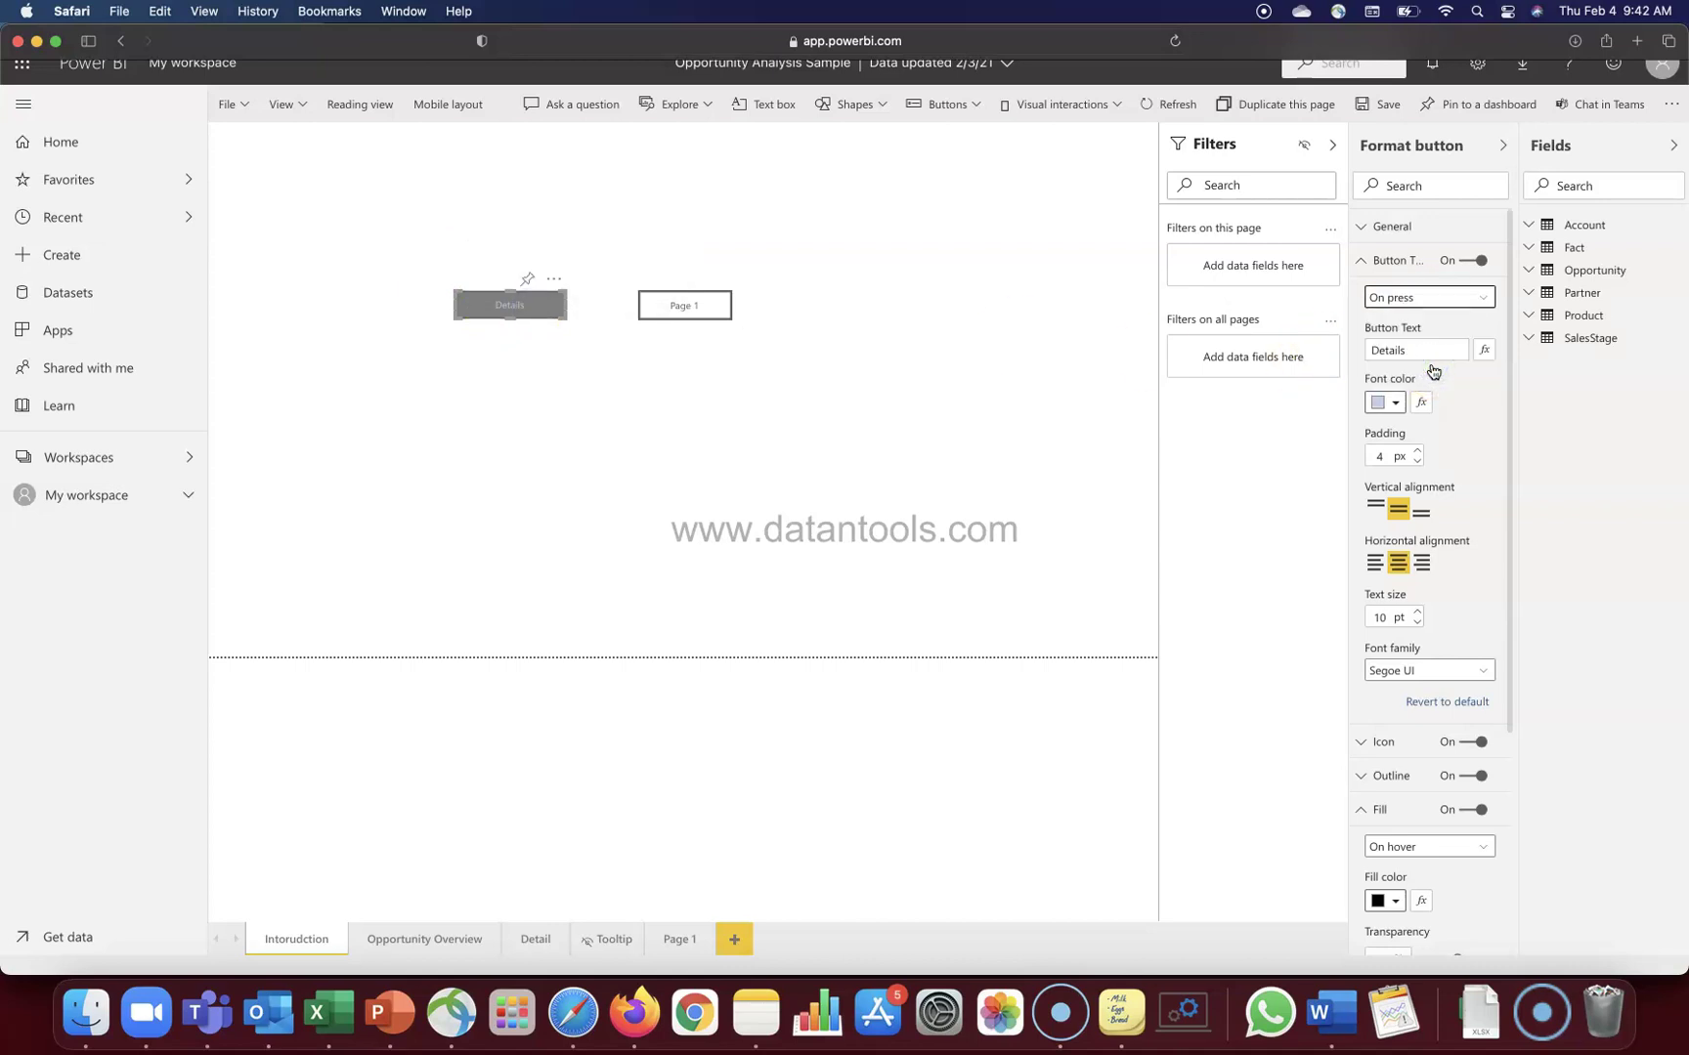
click(1397, 403)
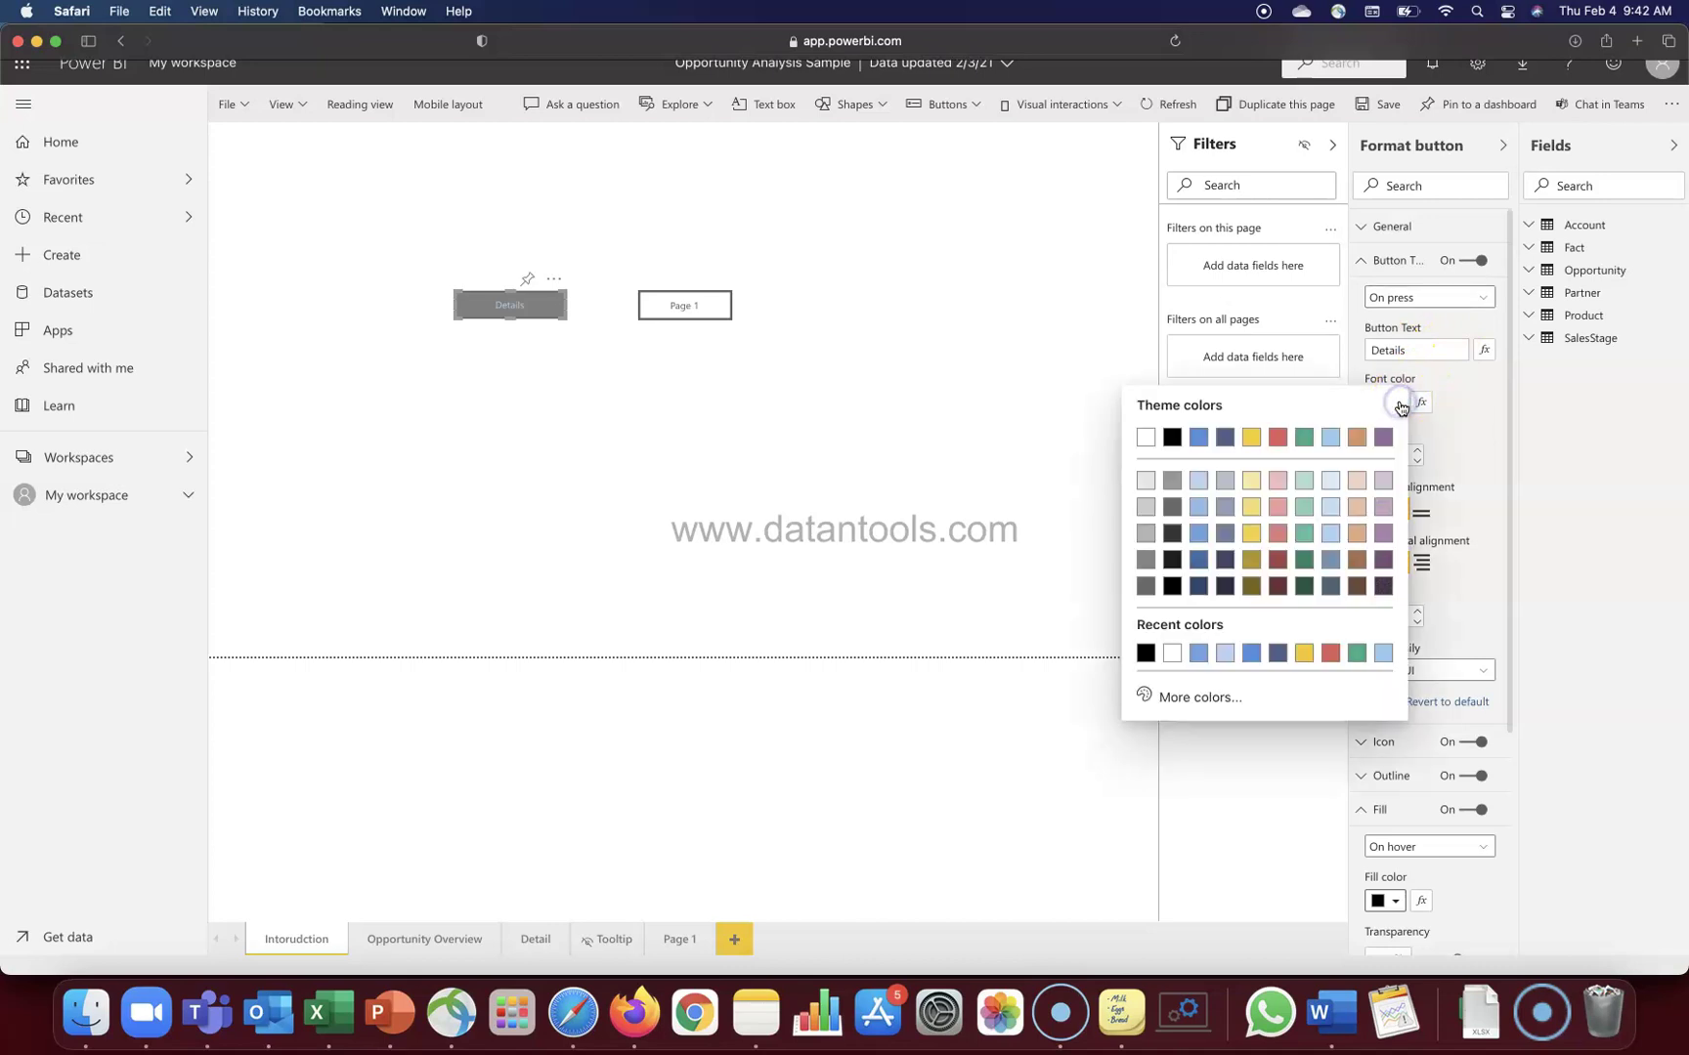
click(1145, 439)
Step: Give the On press fill the green theme colour #33AE81 and test by pressing the button
scroll(1417, 493, down, 5)
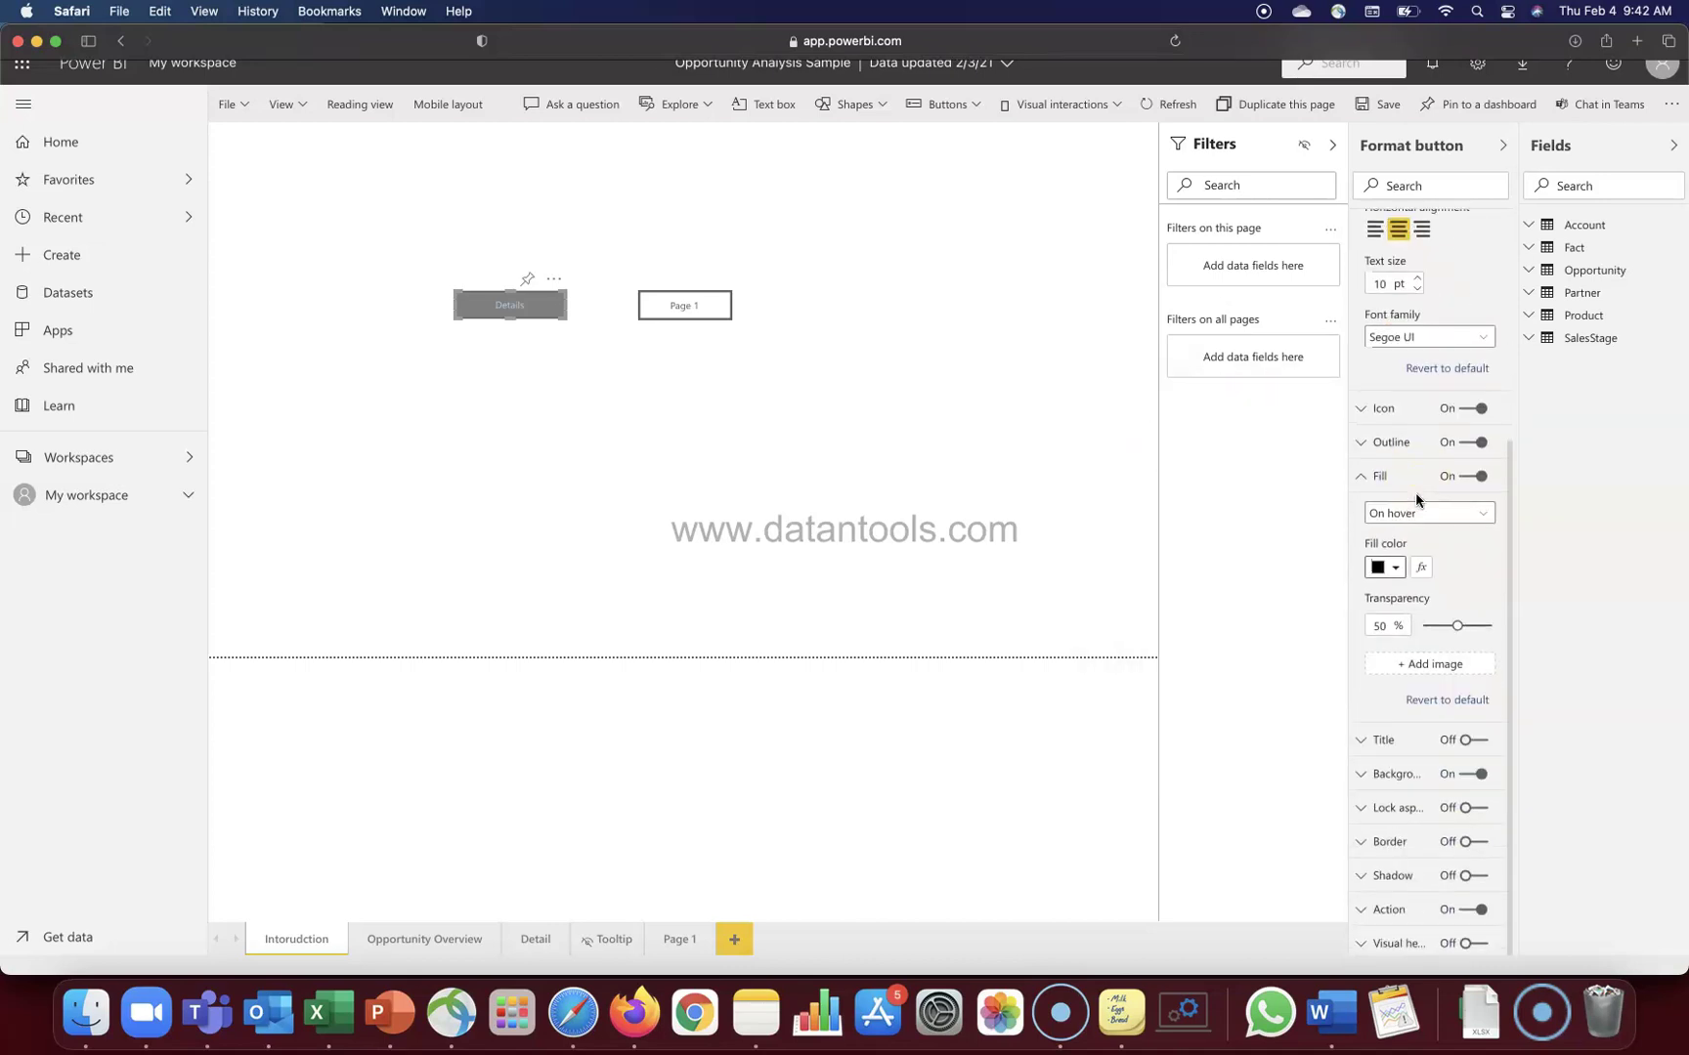
click(1417, 516)
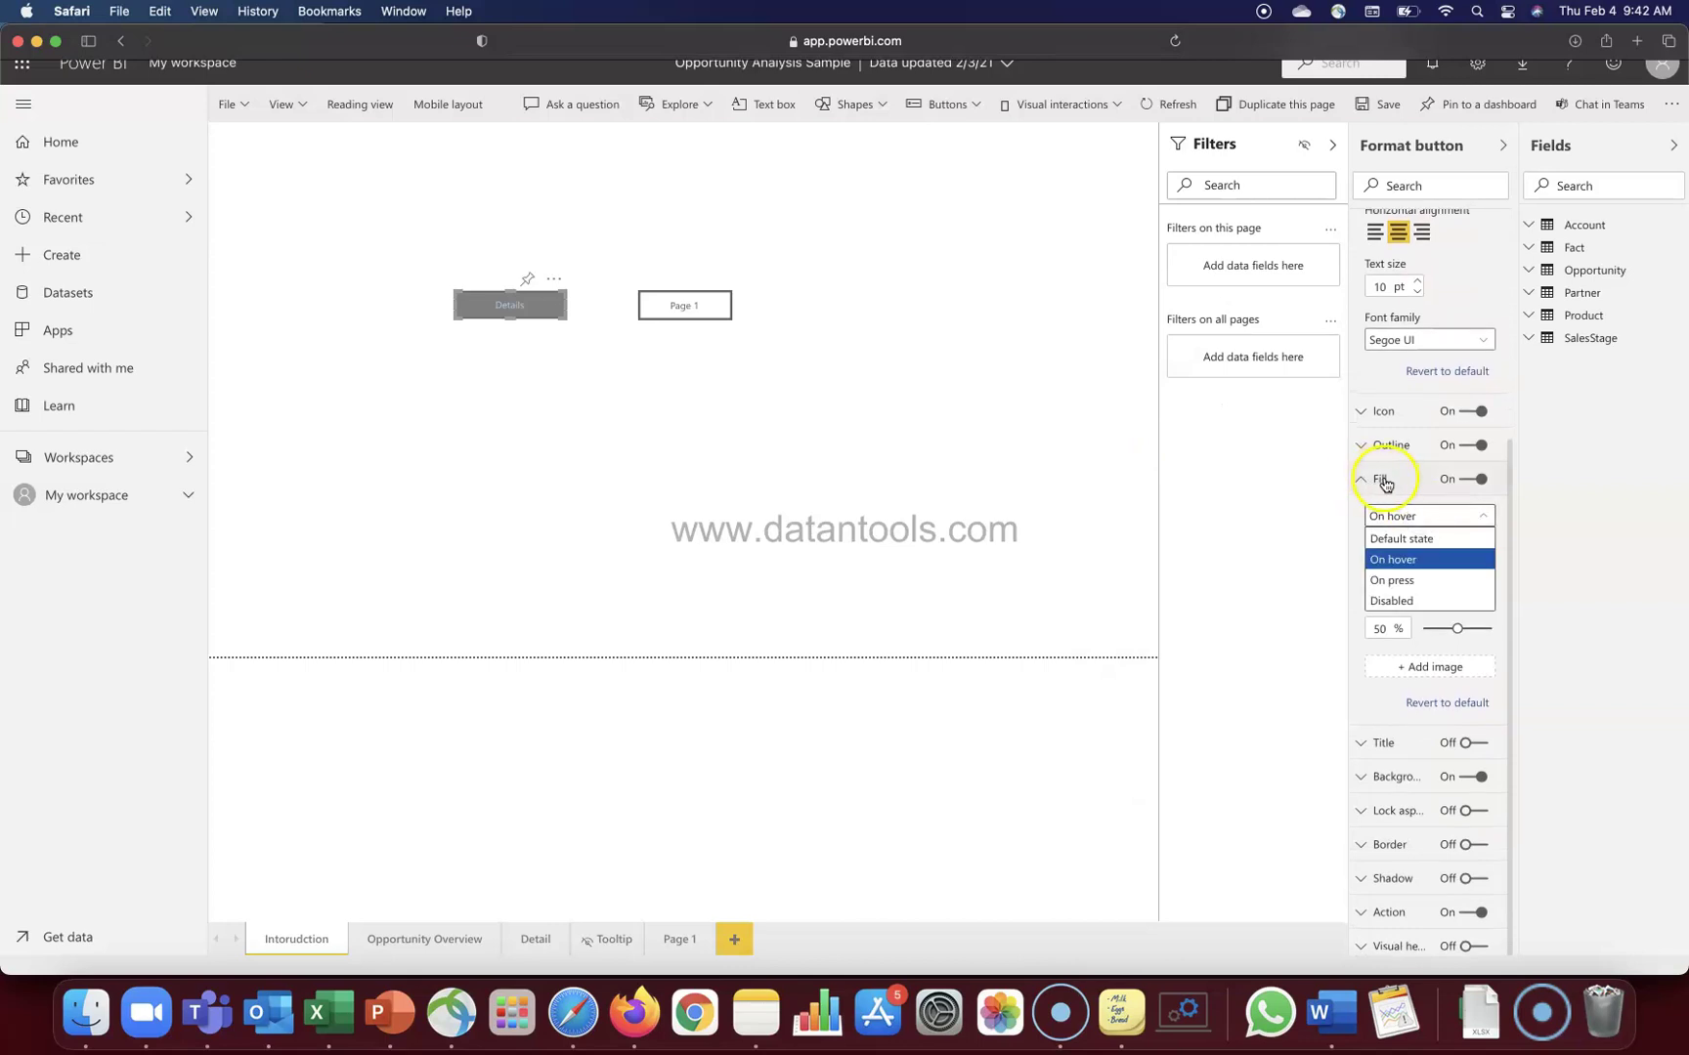
click(1417, 583)
click(1395, 571)
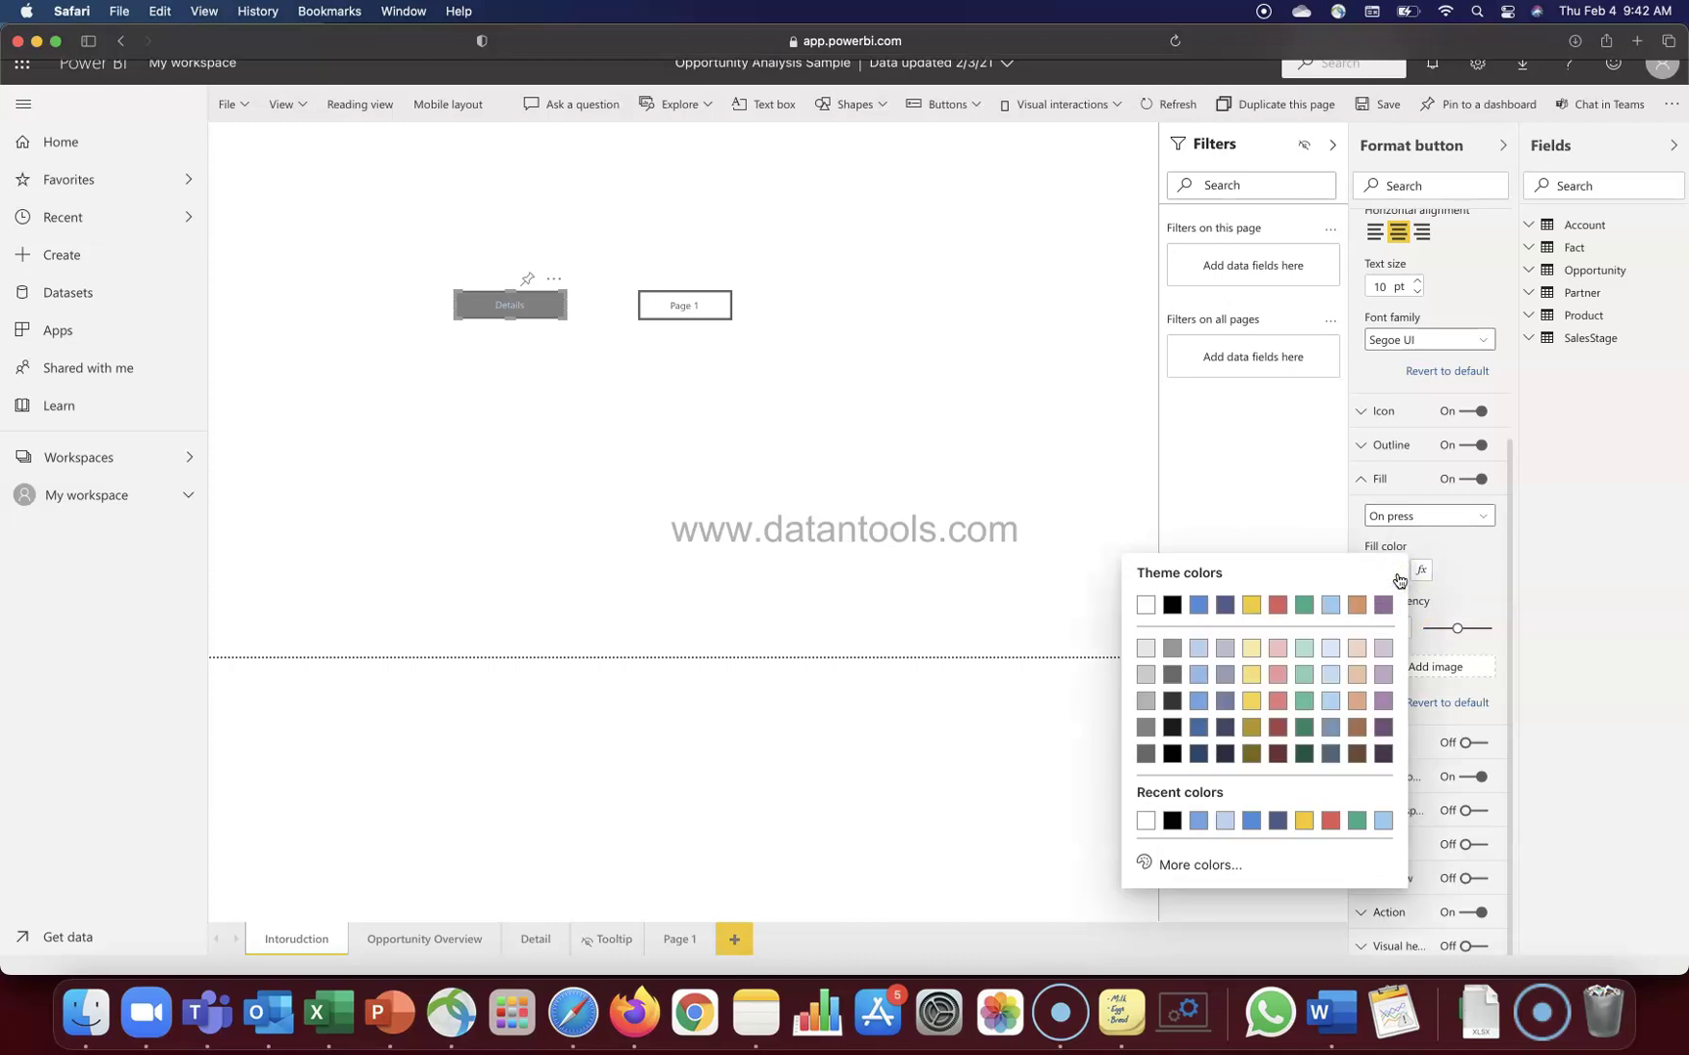
click(1306, 606)
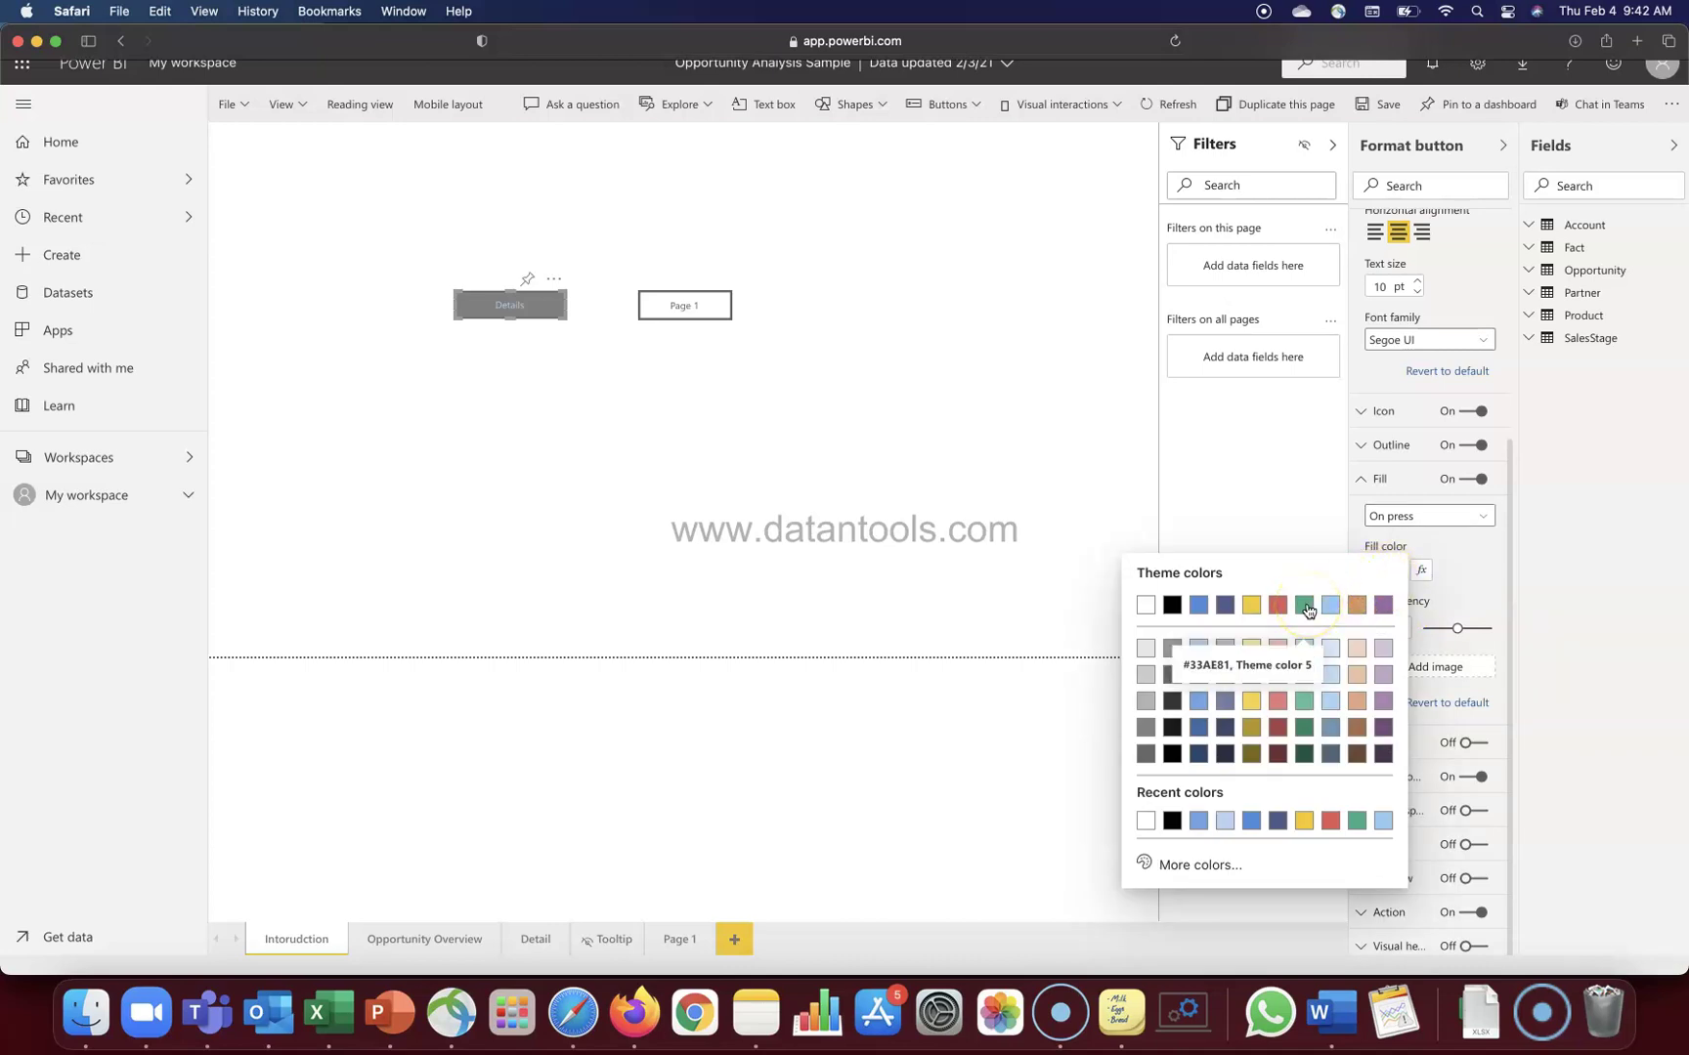
click(1307, 607)
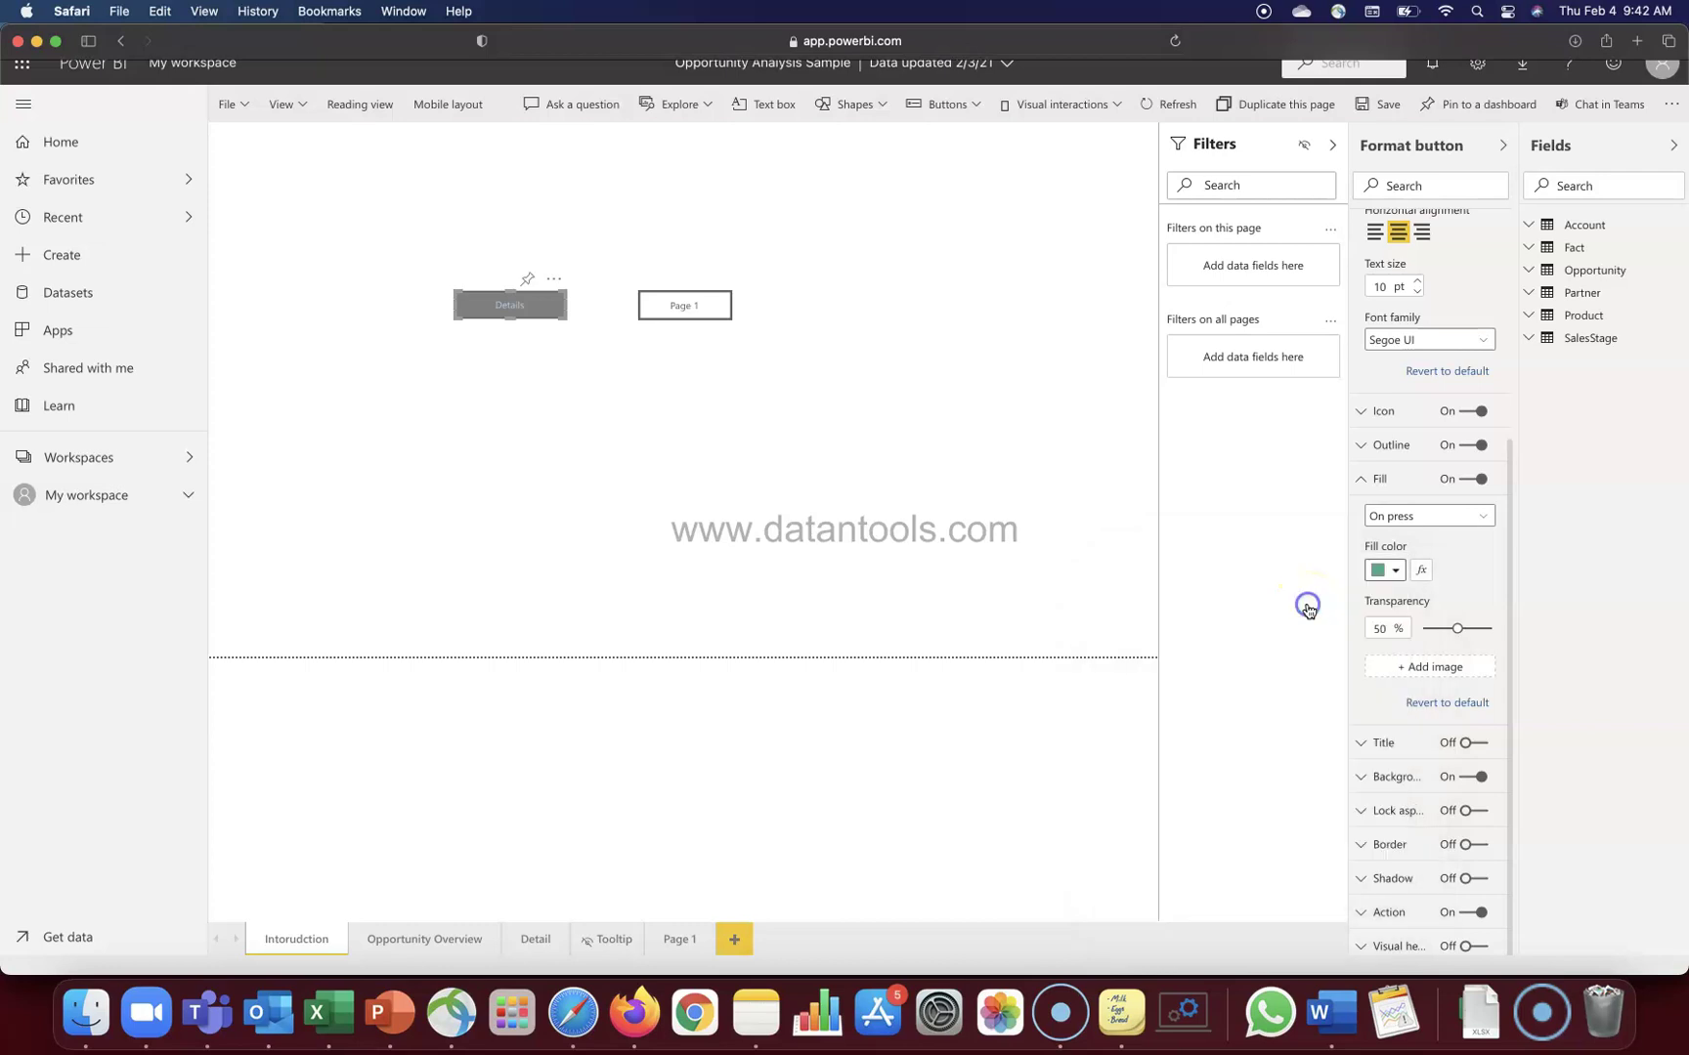
click(530, 313)
Step: Increase the On hover outline weight by three points
scroll(1423, 572, up, 4)
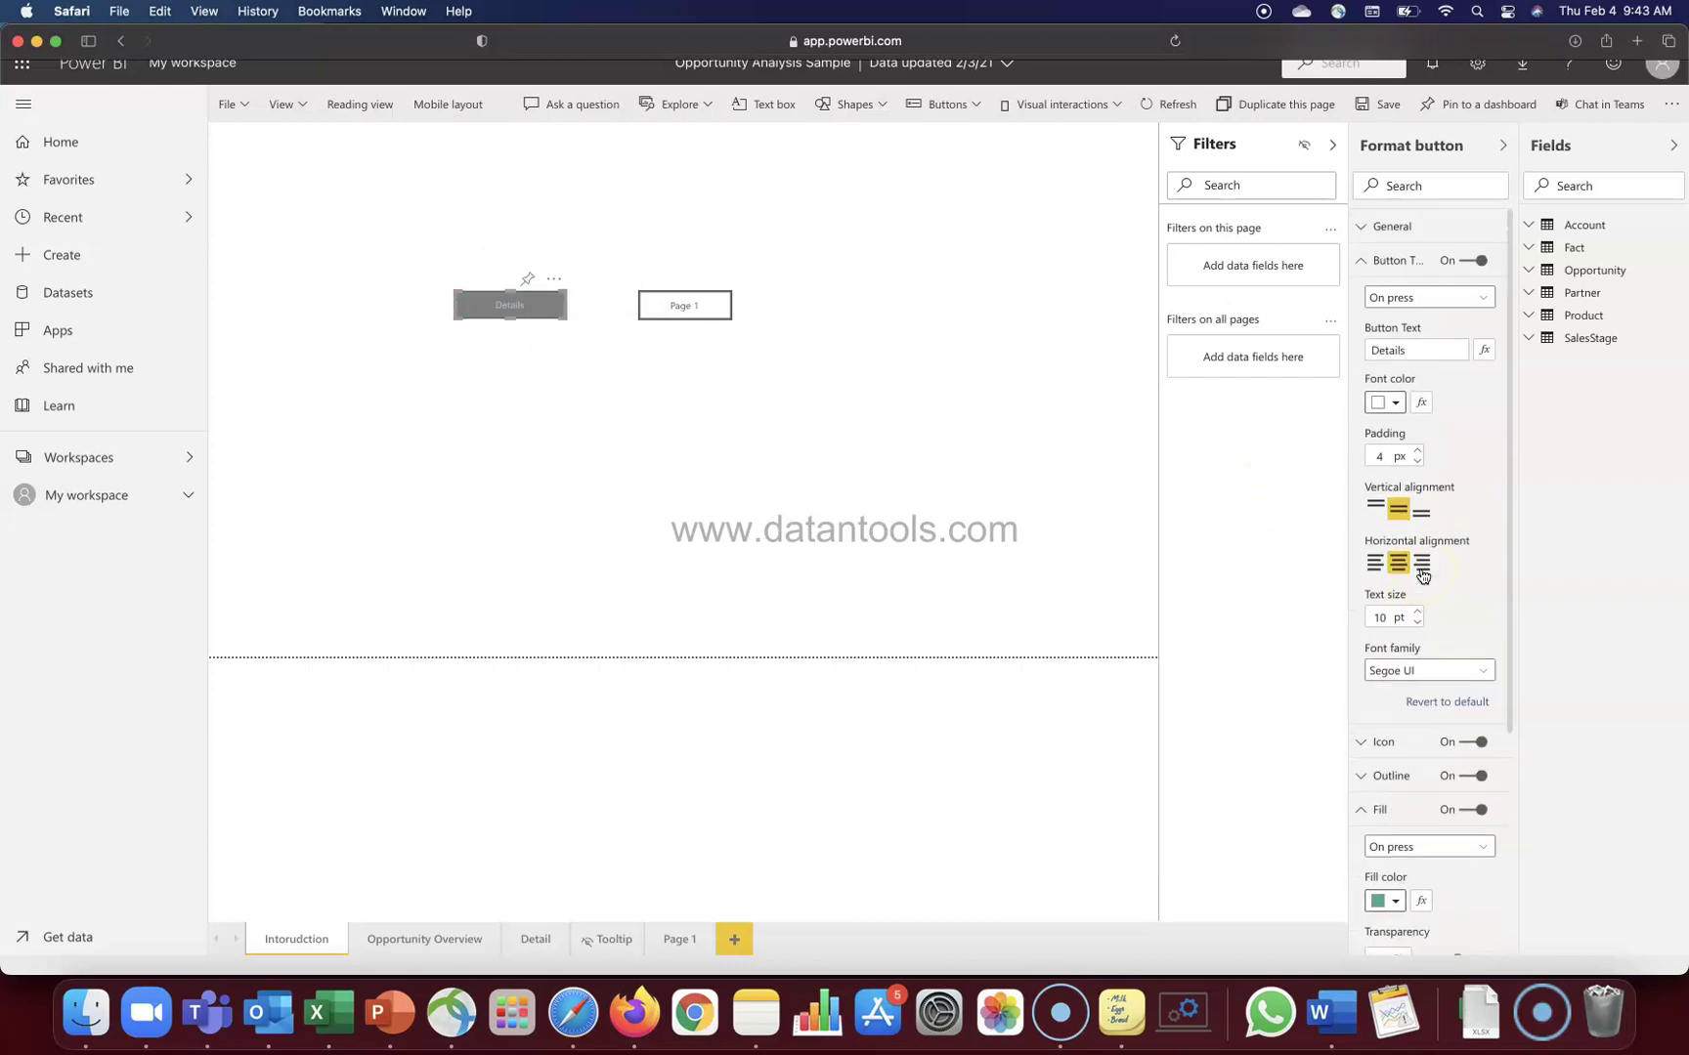
click(1455, 298)
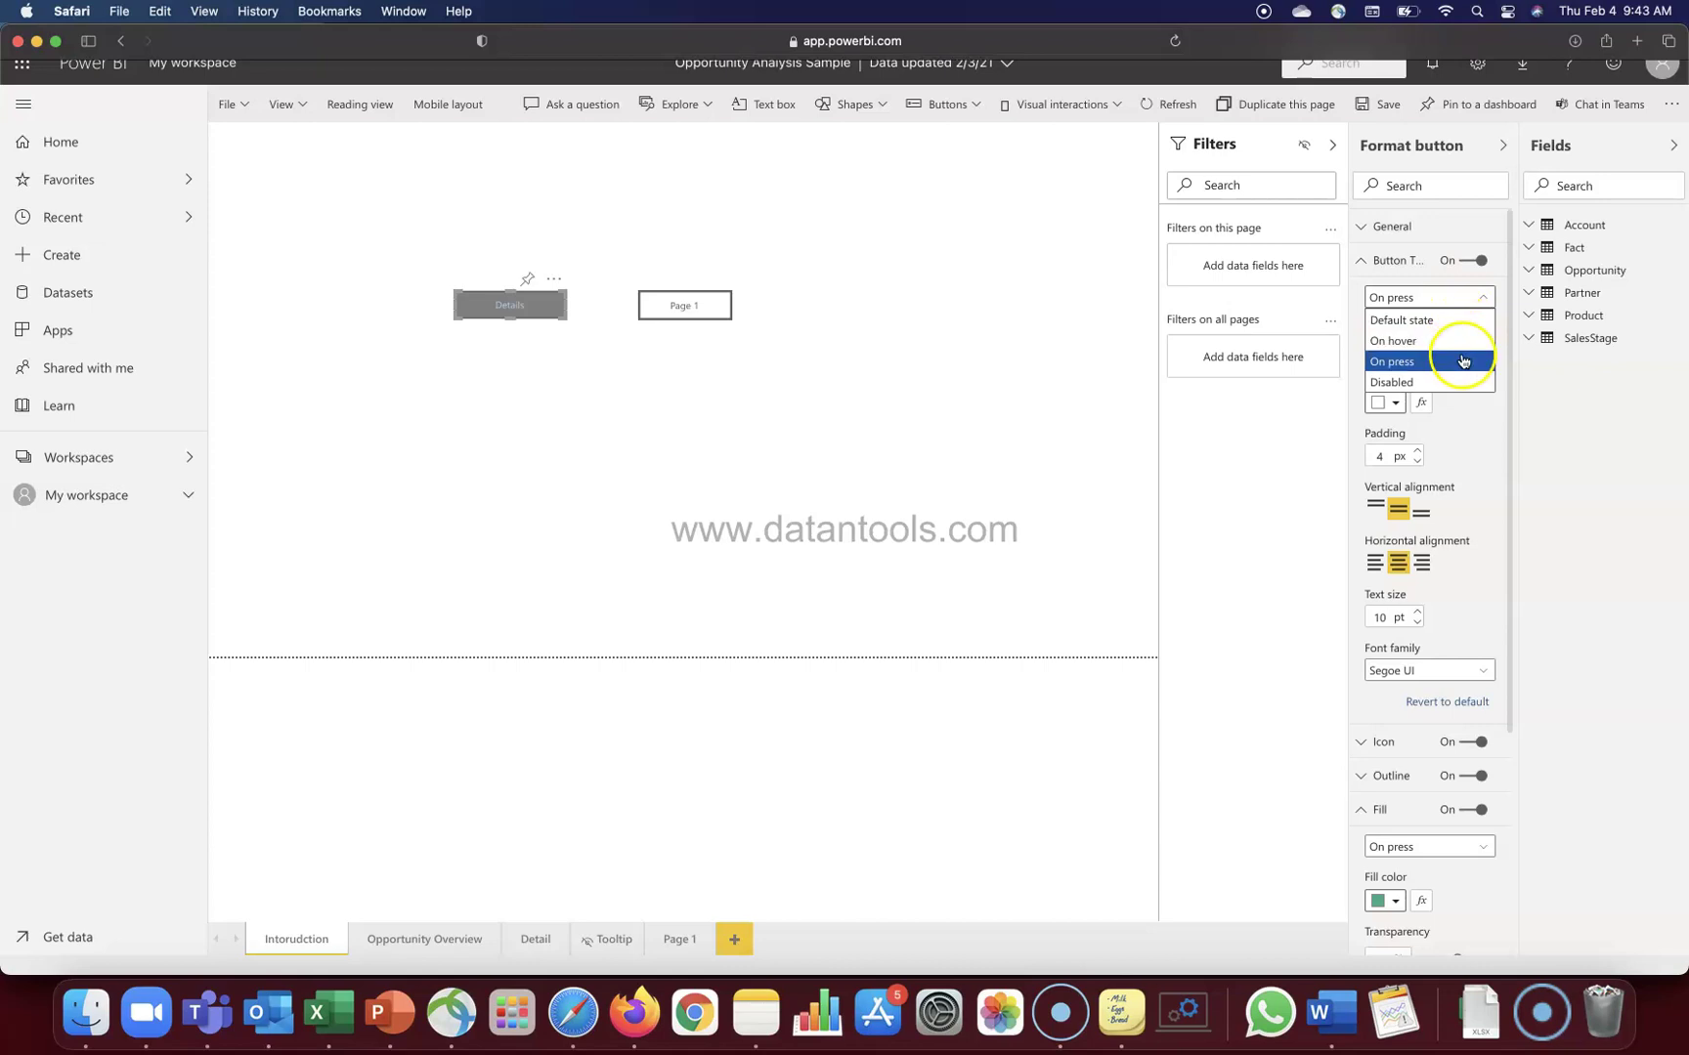
click(1397, 261)
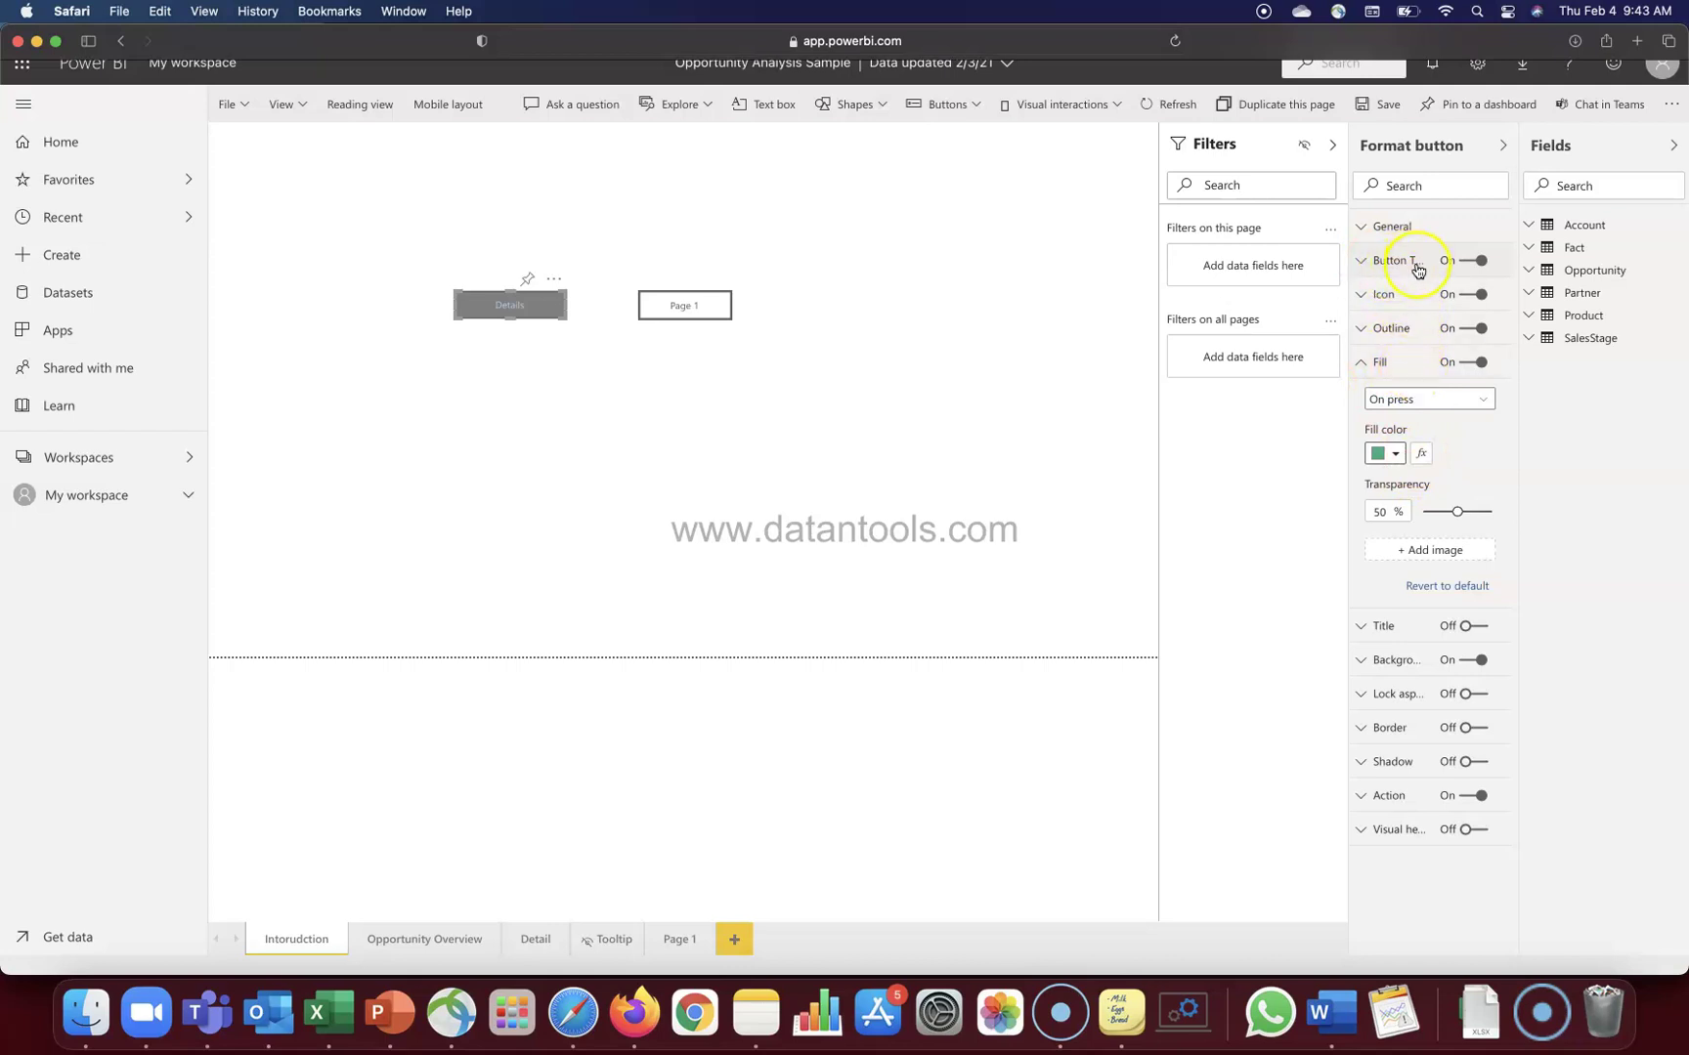
click(1373, 328)
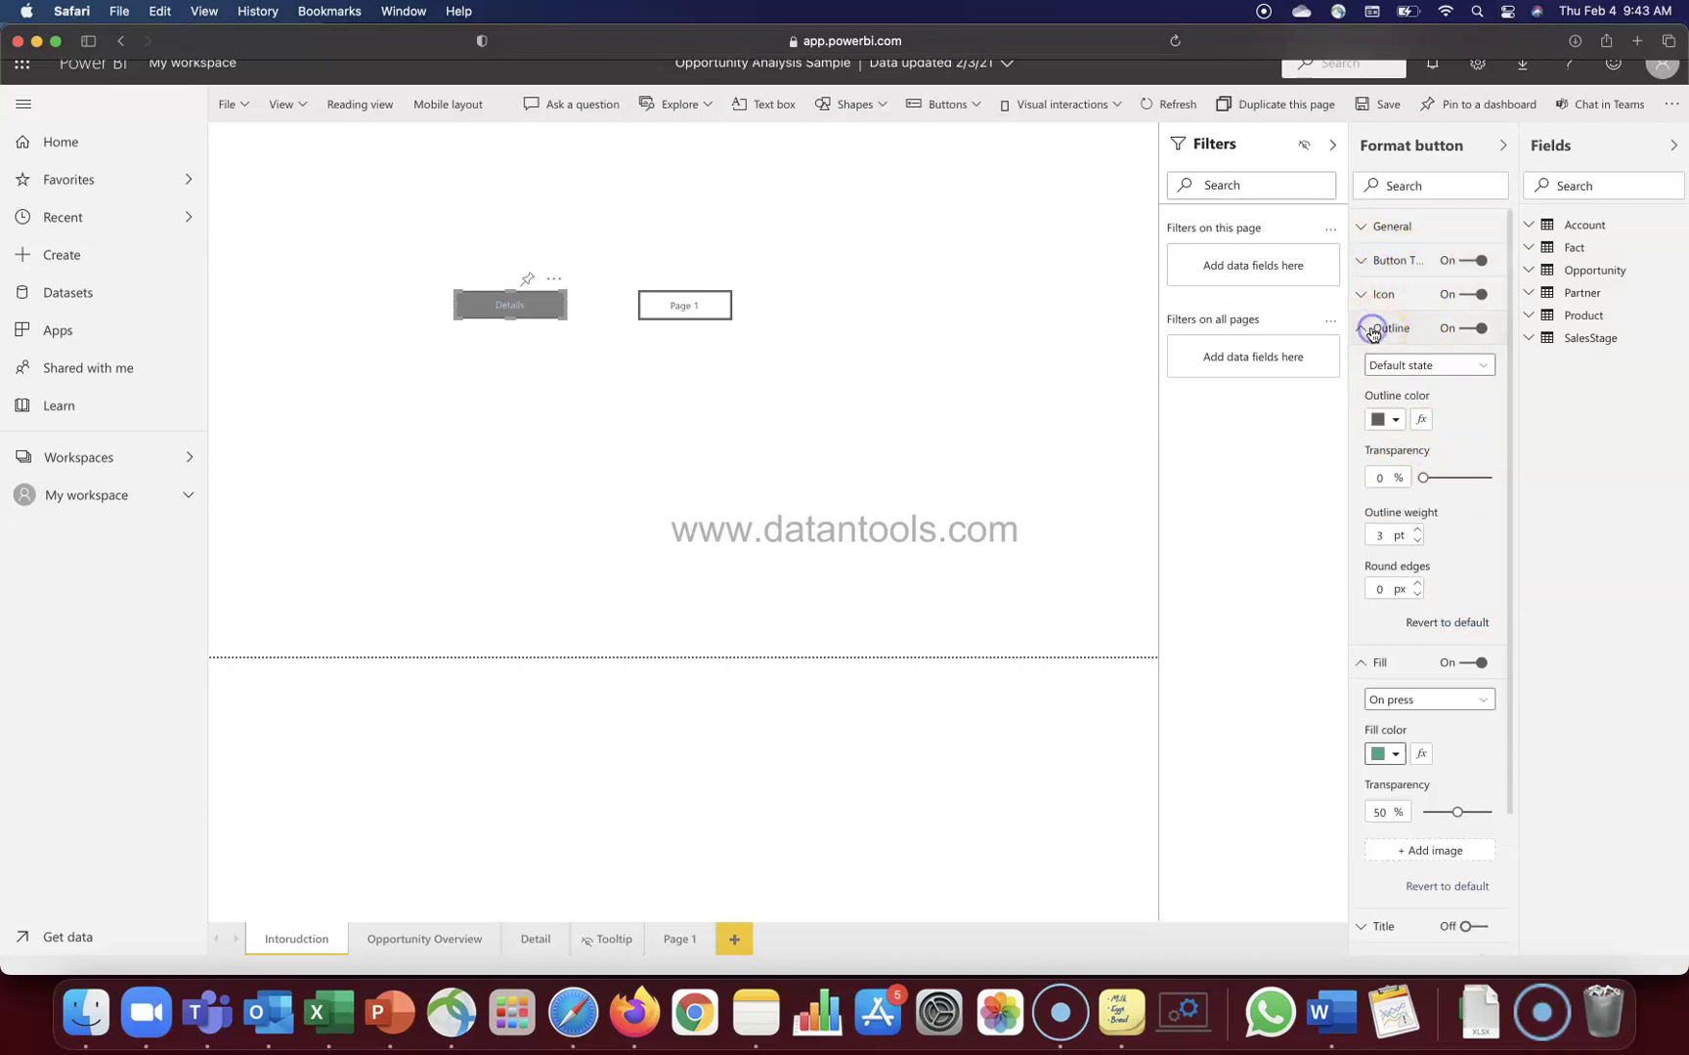
click(1462, 369)
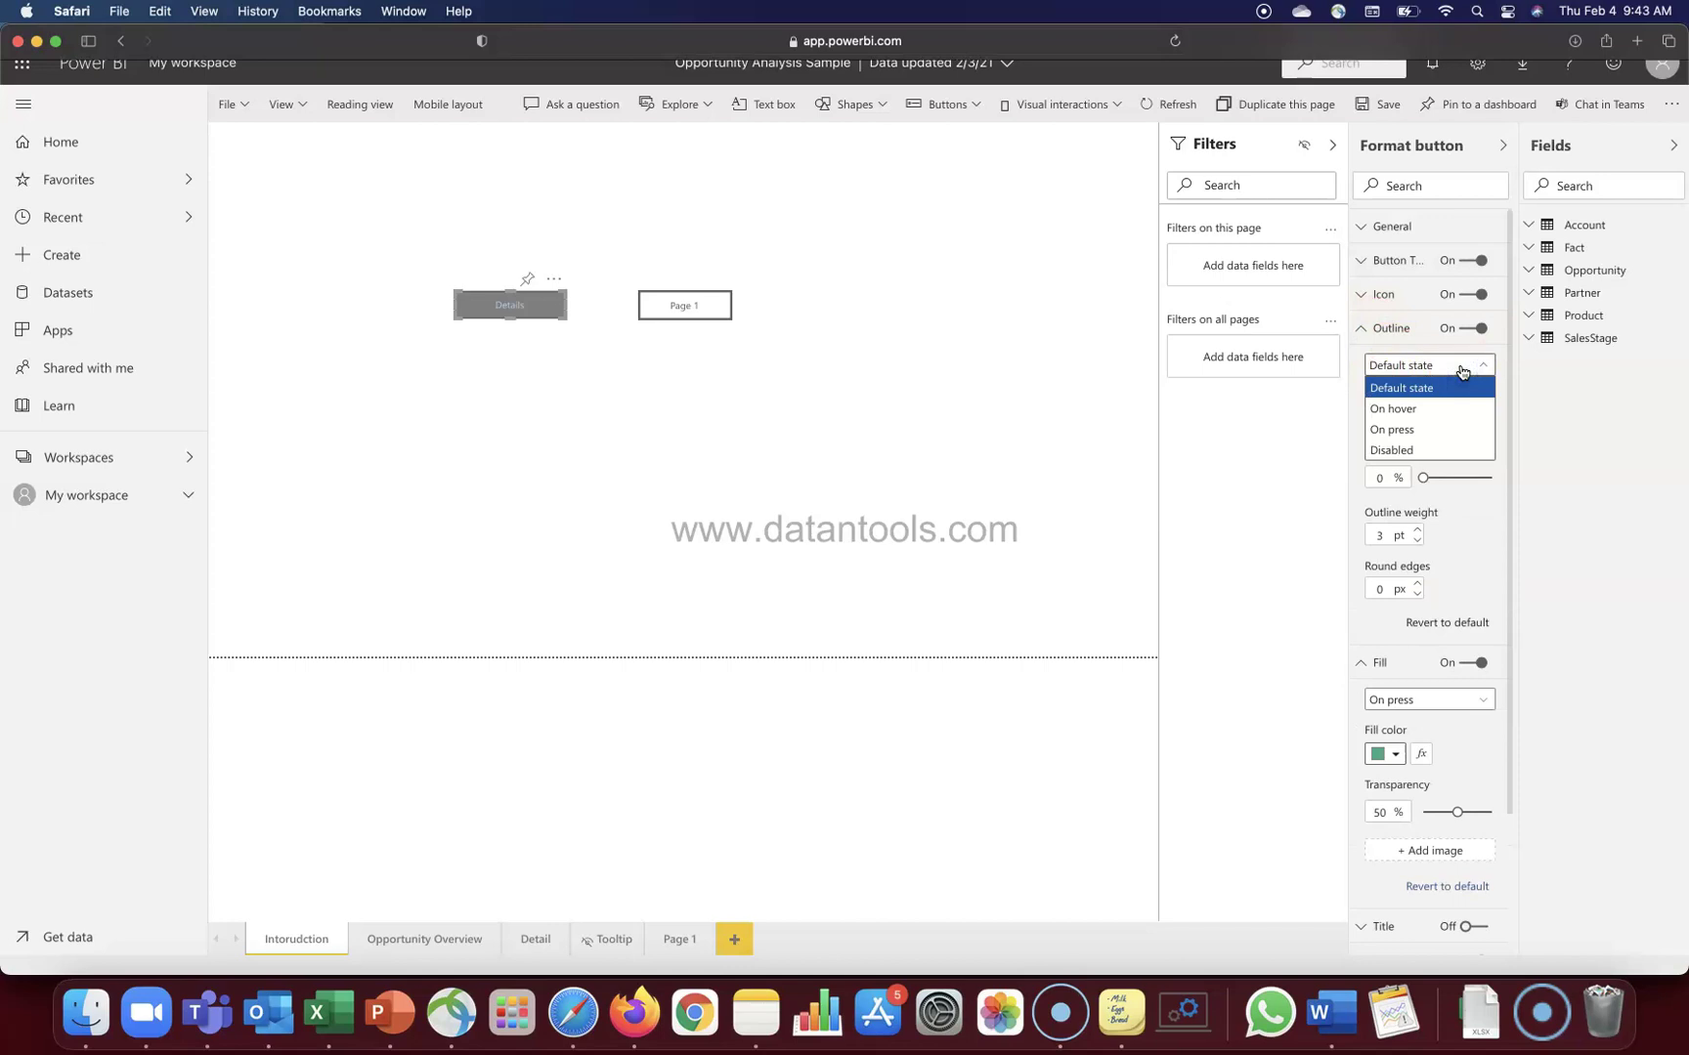
click(1456, 409)
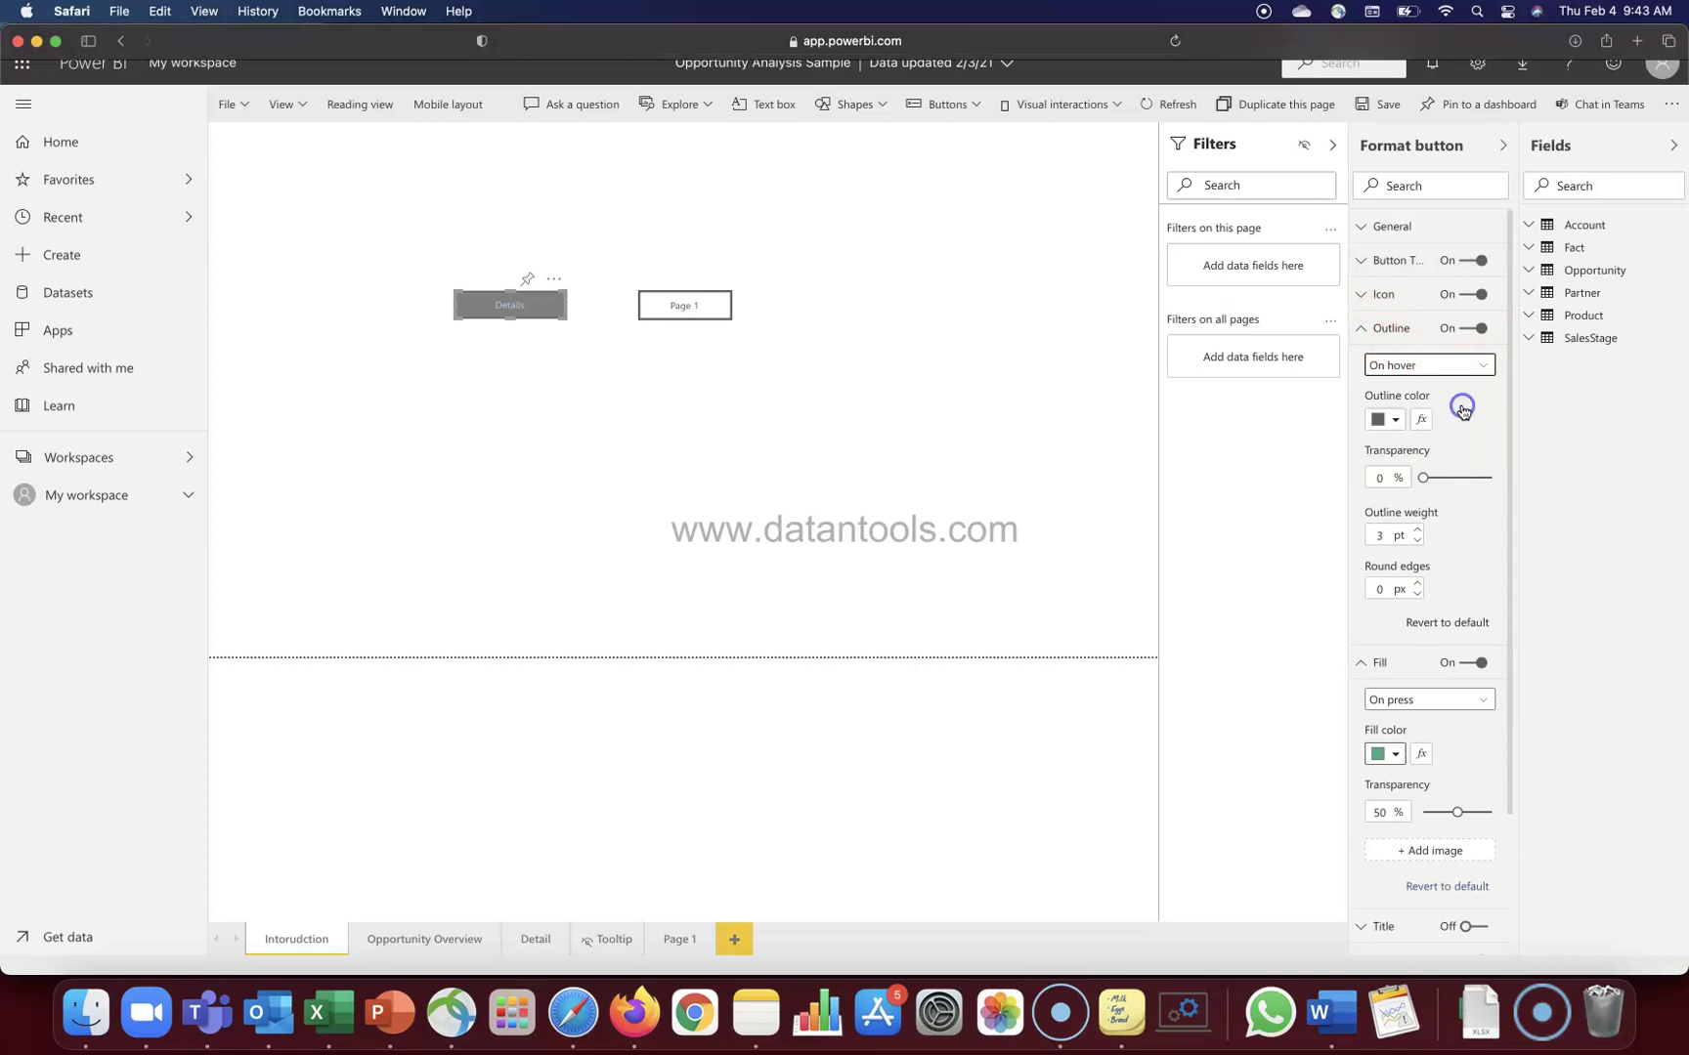
click(1418, 530)
click(1418, 529)
click(1418, 530)
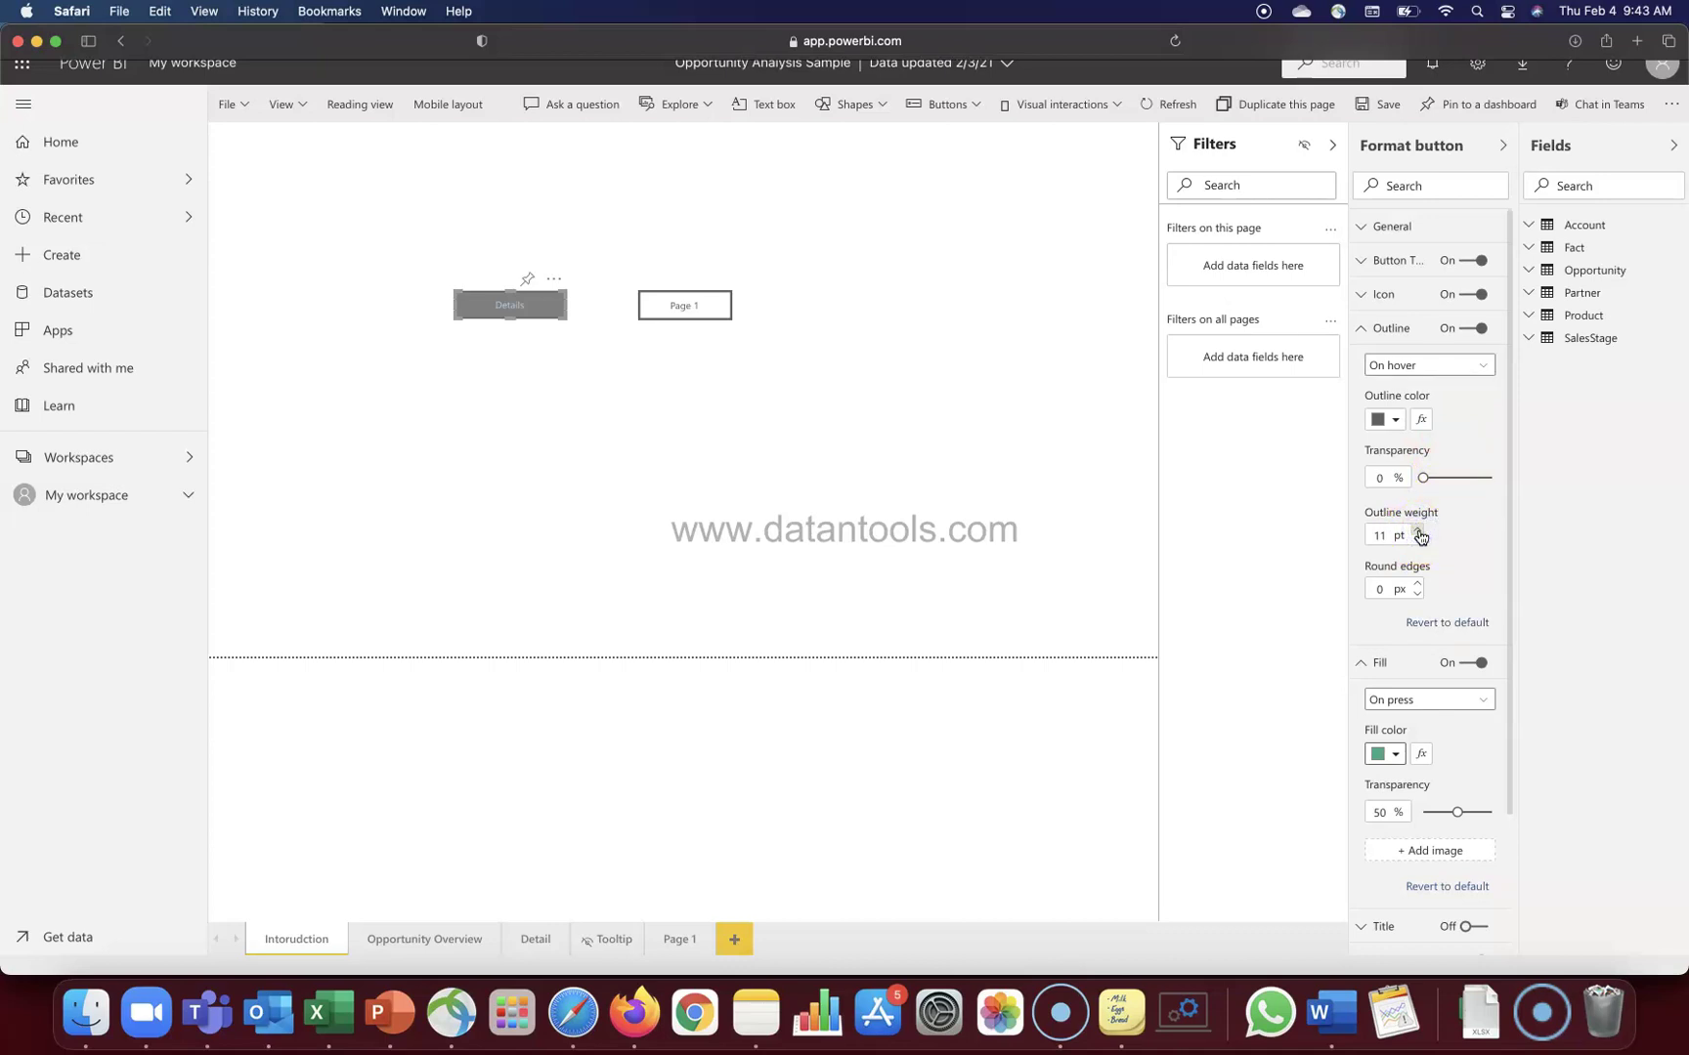
Step: Colour the hover outline red and preview the button on the canvas
click(1394, 420)
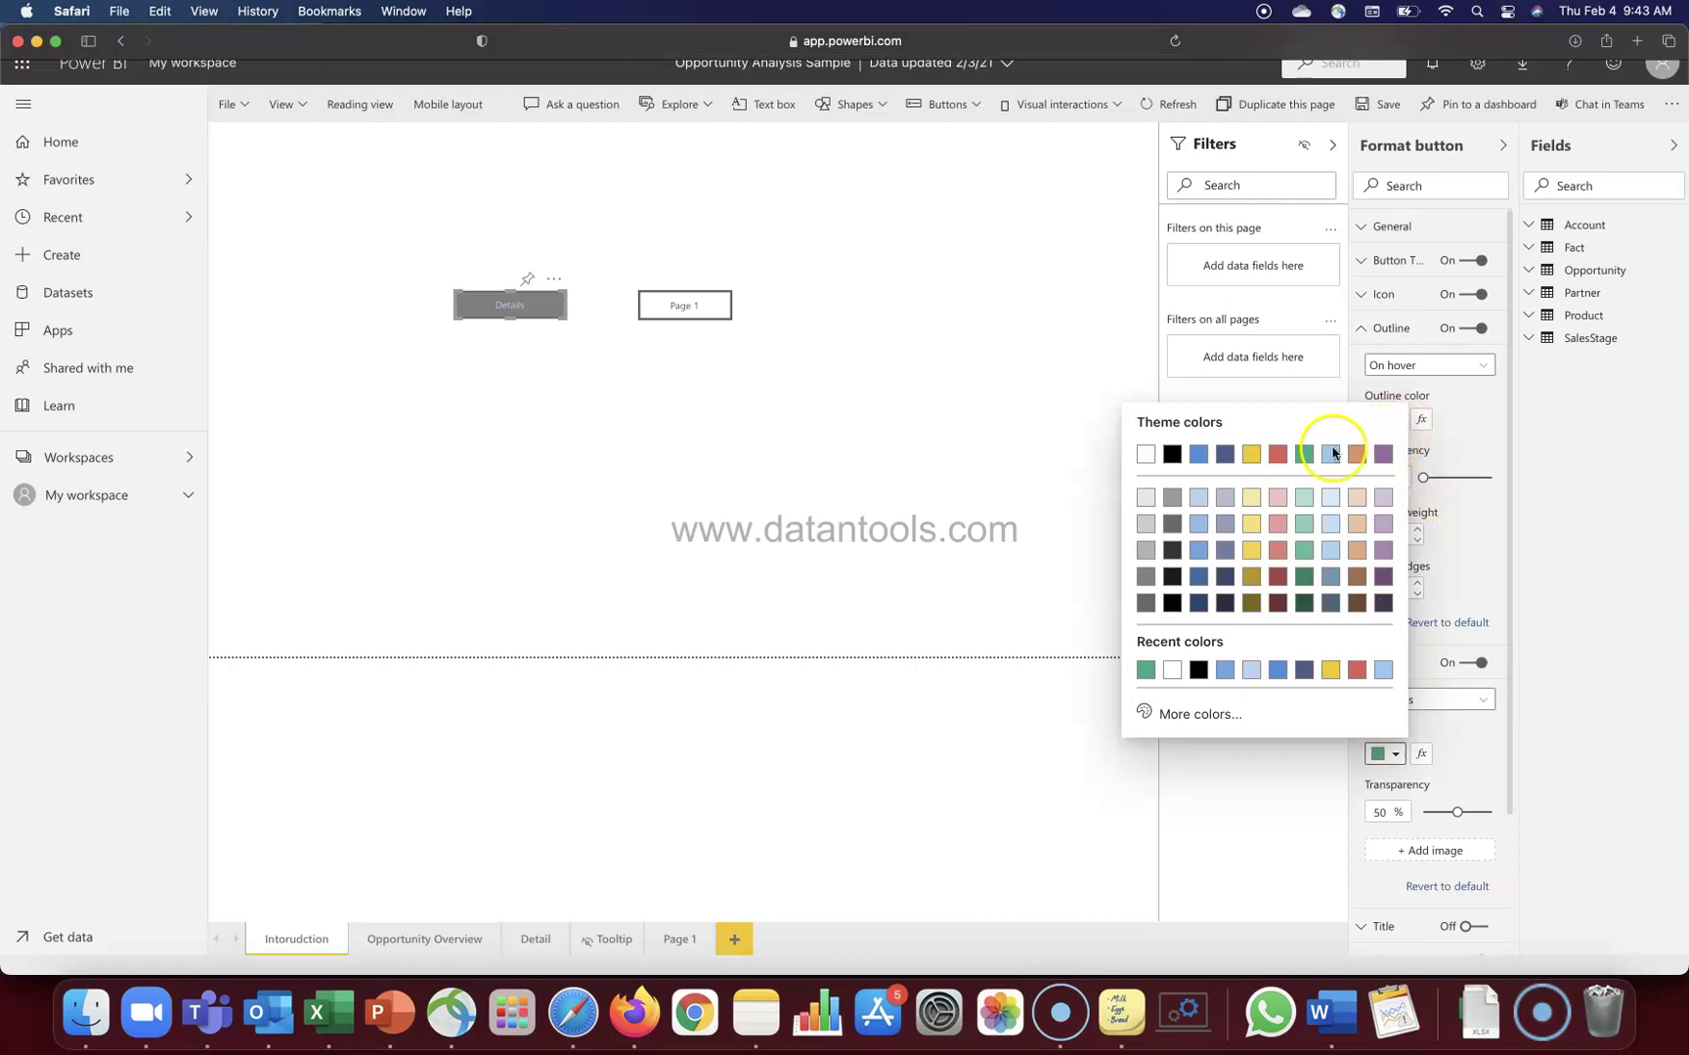
click(1277, 455)
click(714, 499)
click(488, 339)
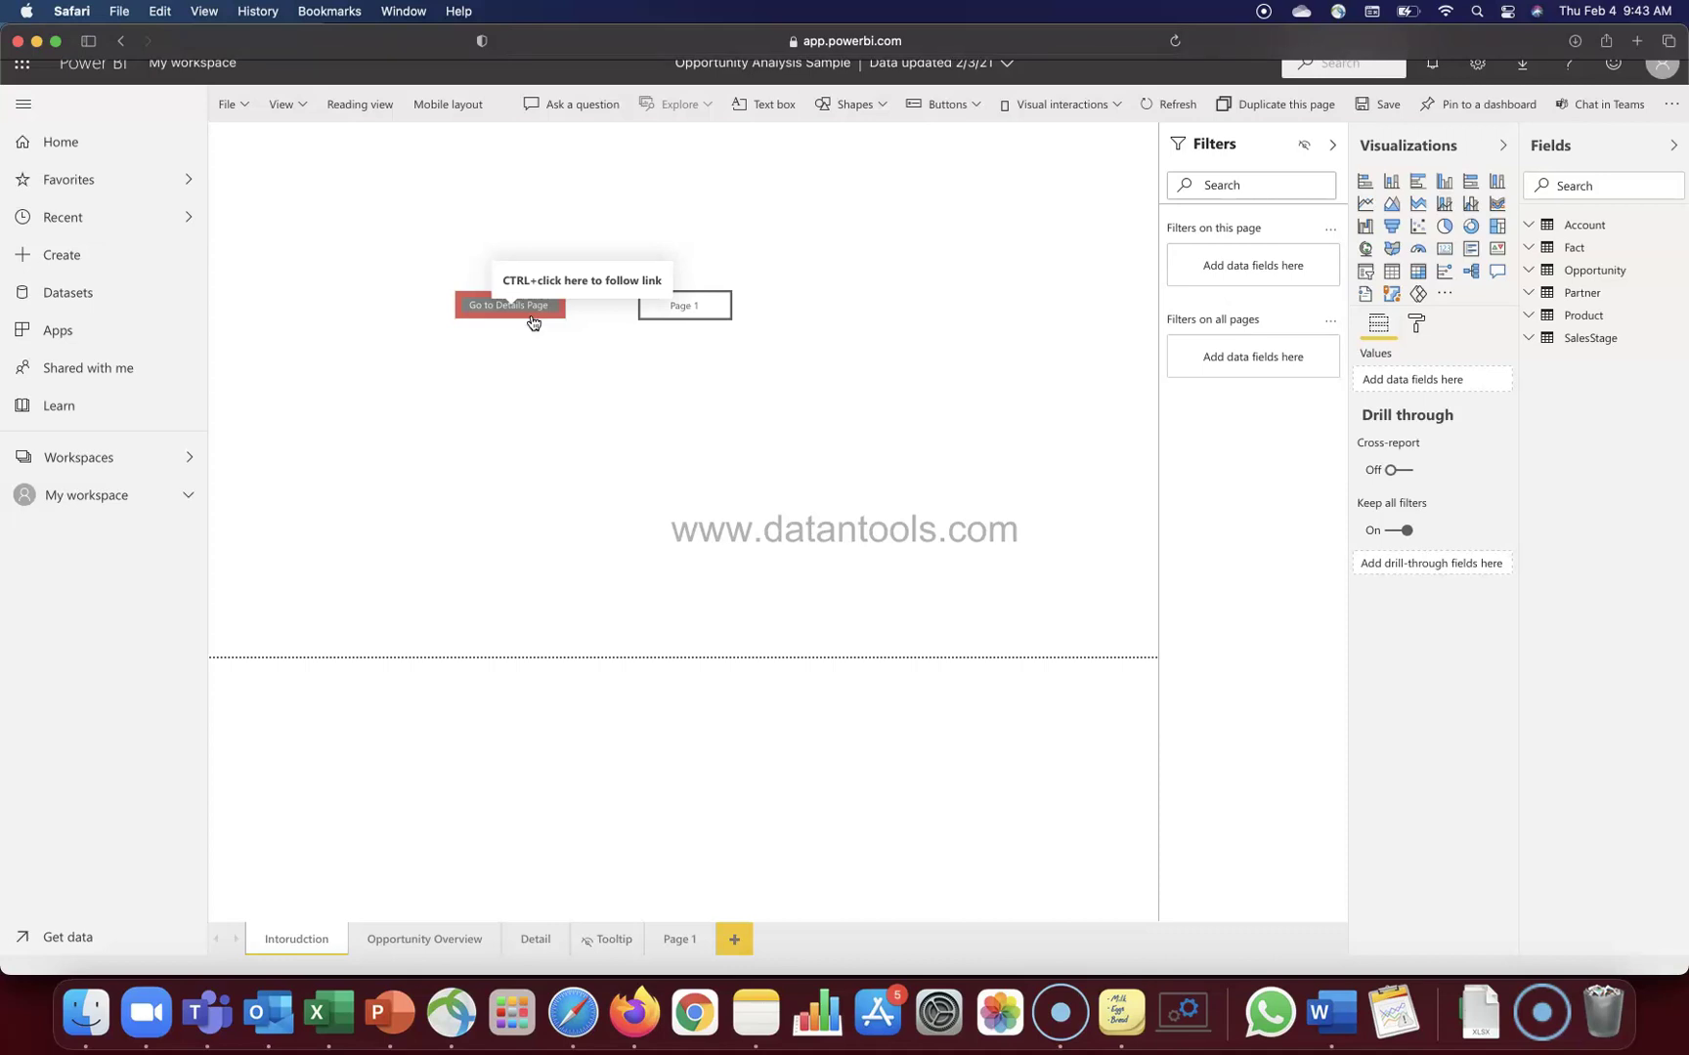
Step: Select the Details button and look over the Icon section's state options
click(532, 322)
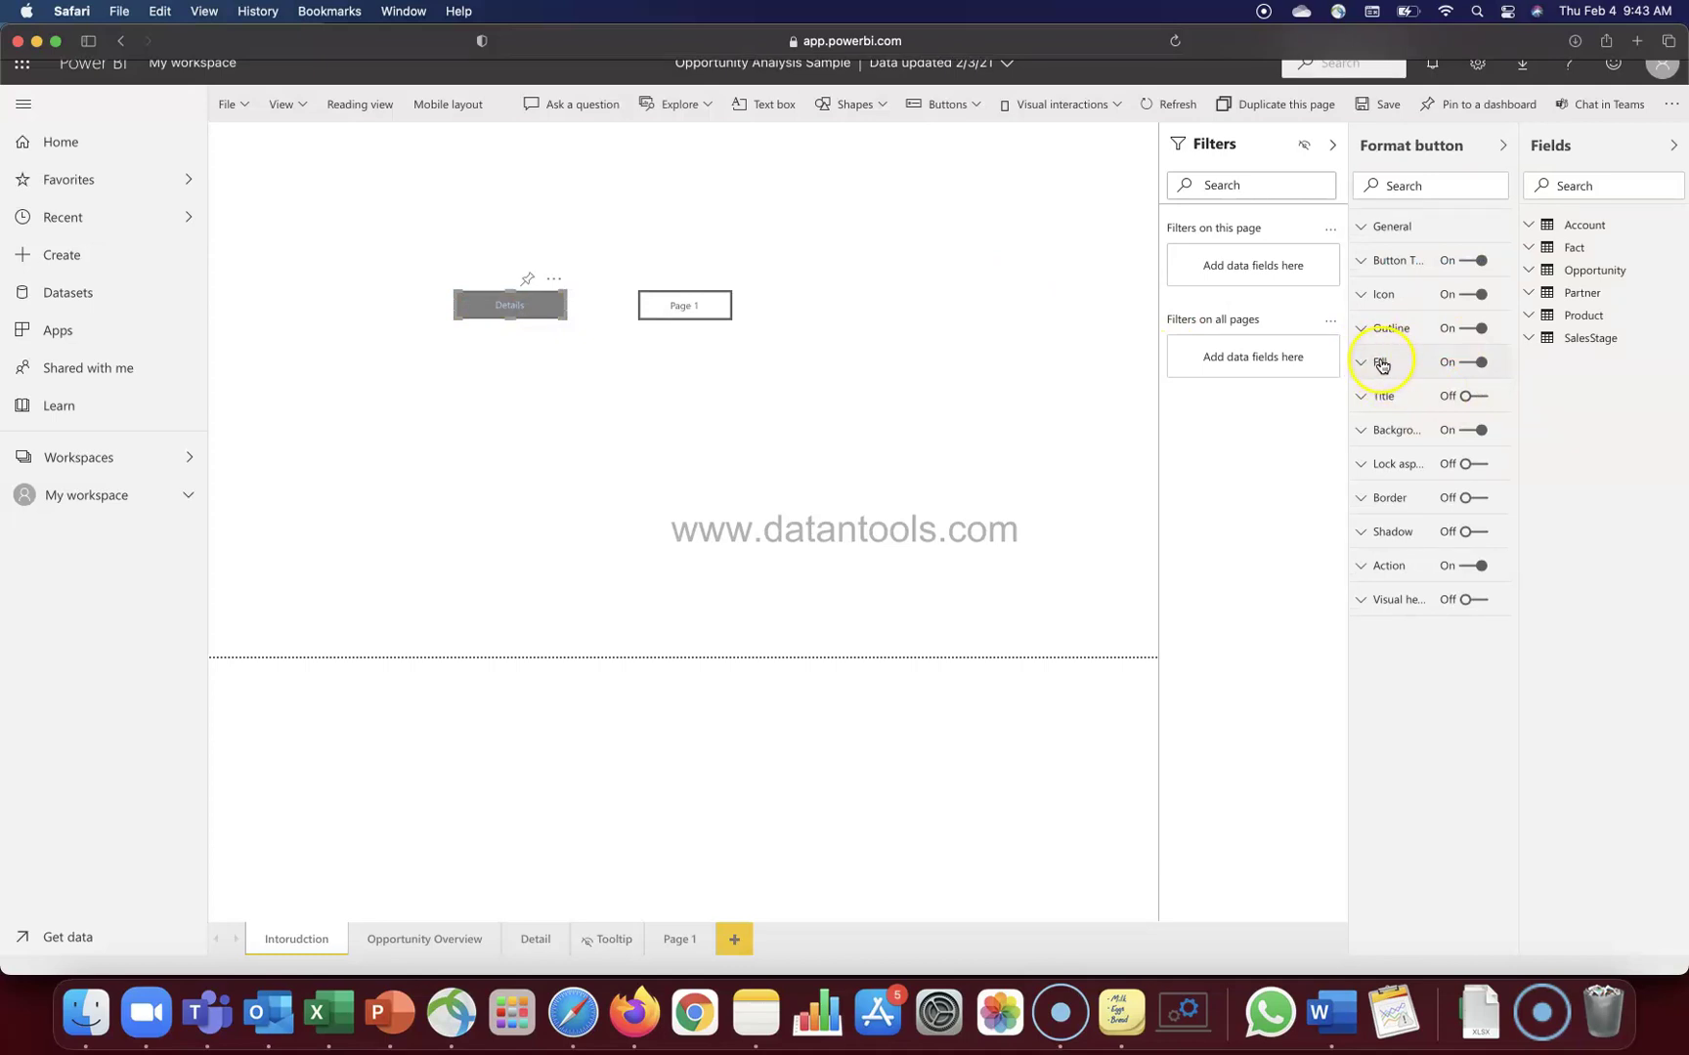
click(1373, 296)
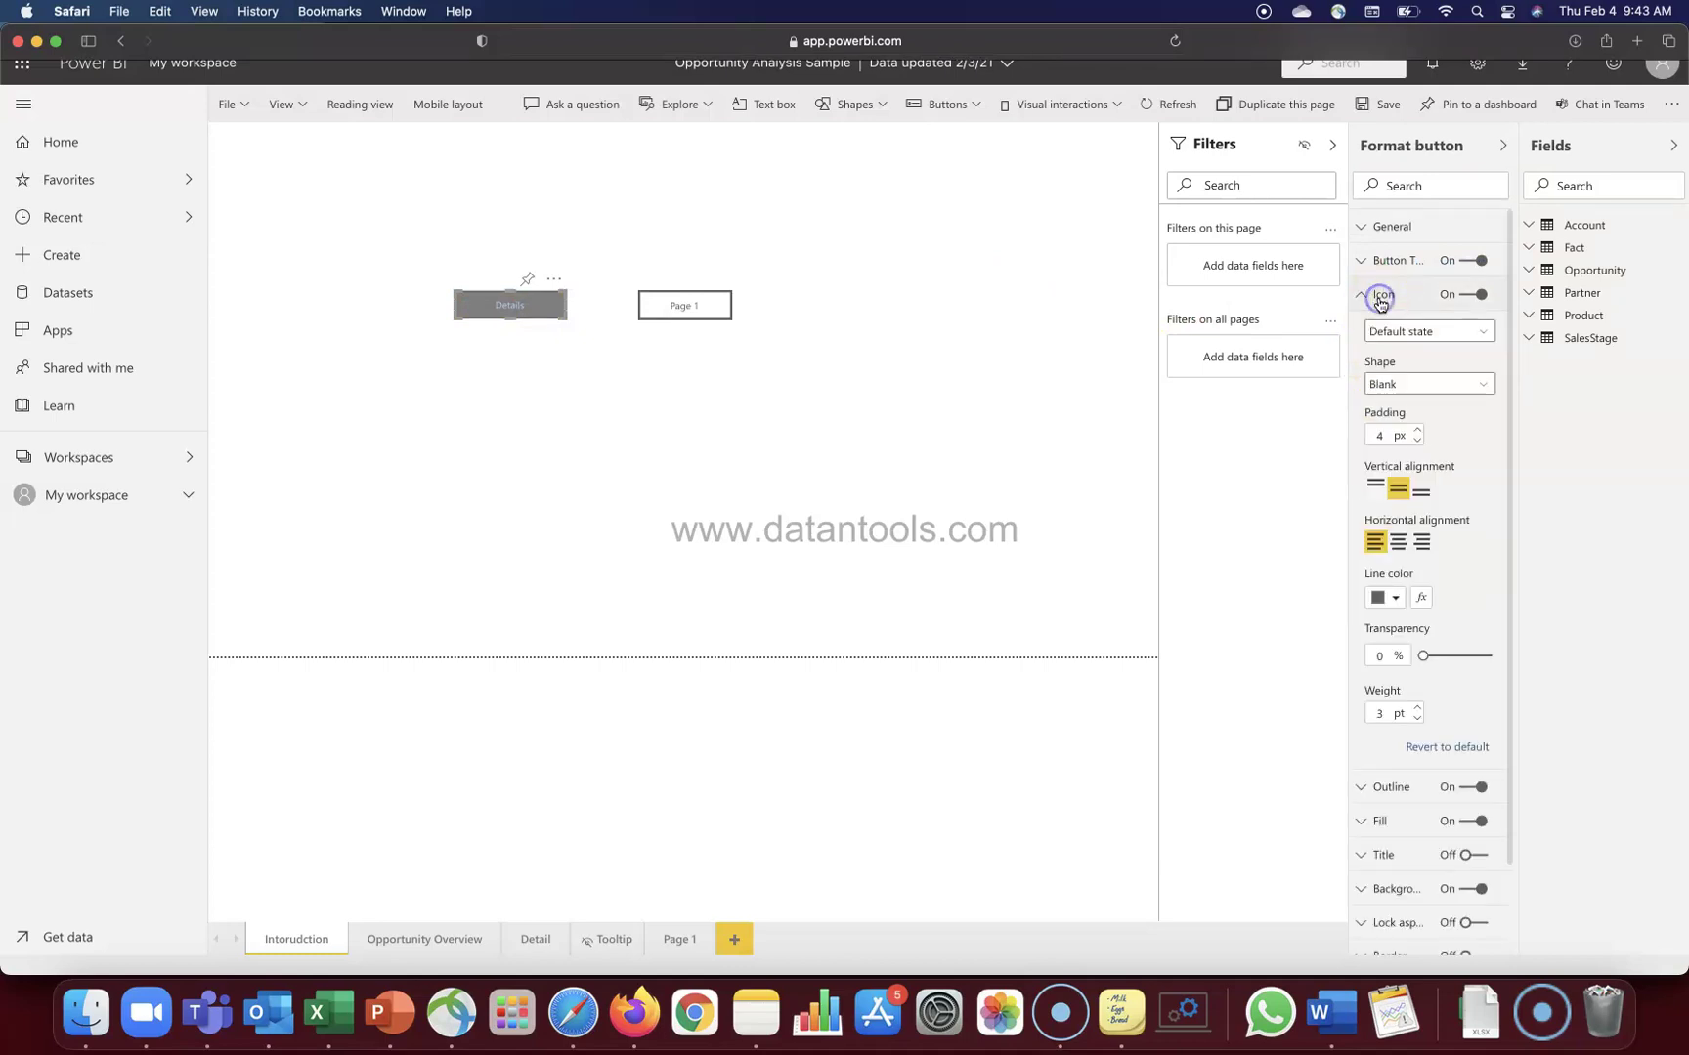
click(1410, 329)
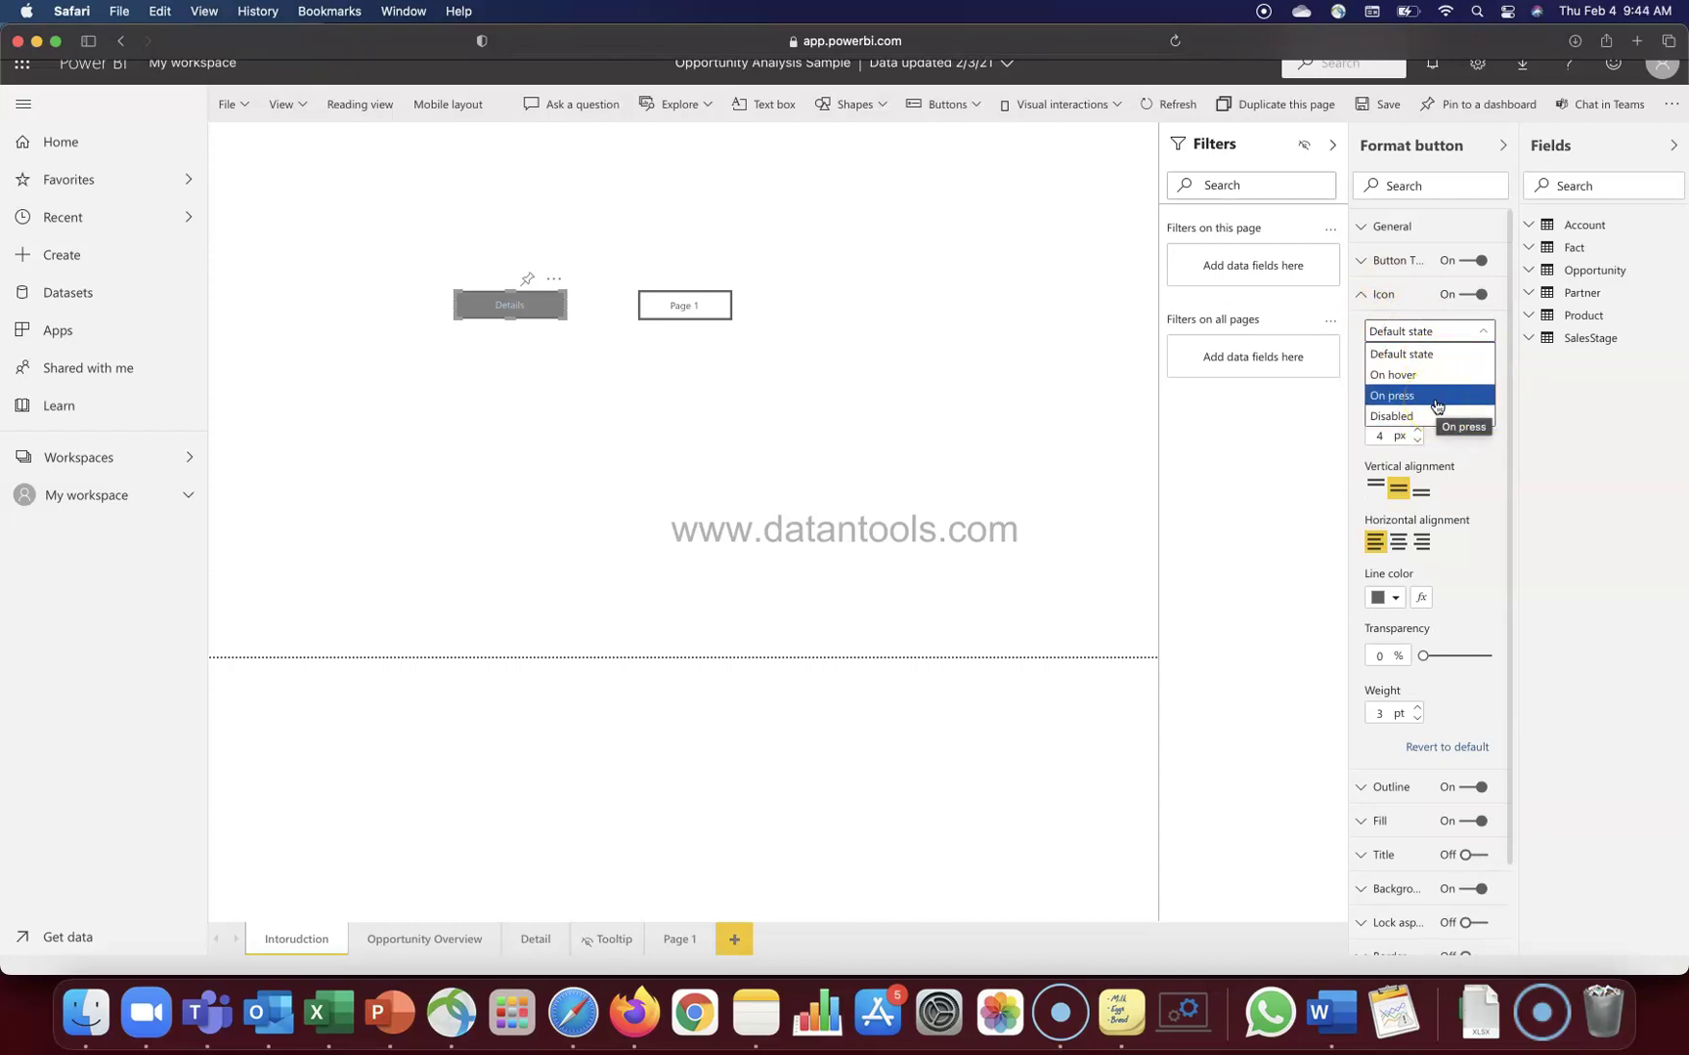
click(1371, 298)
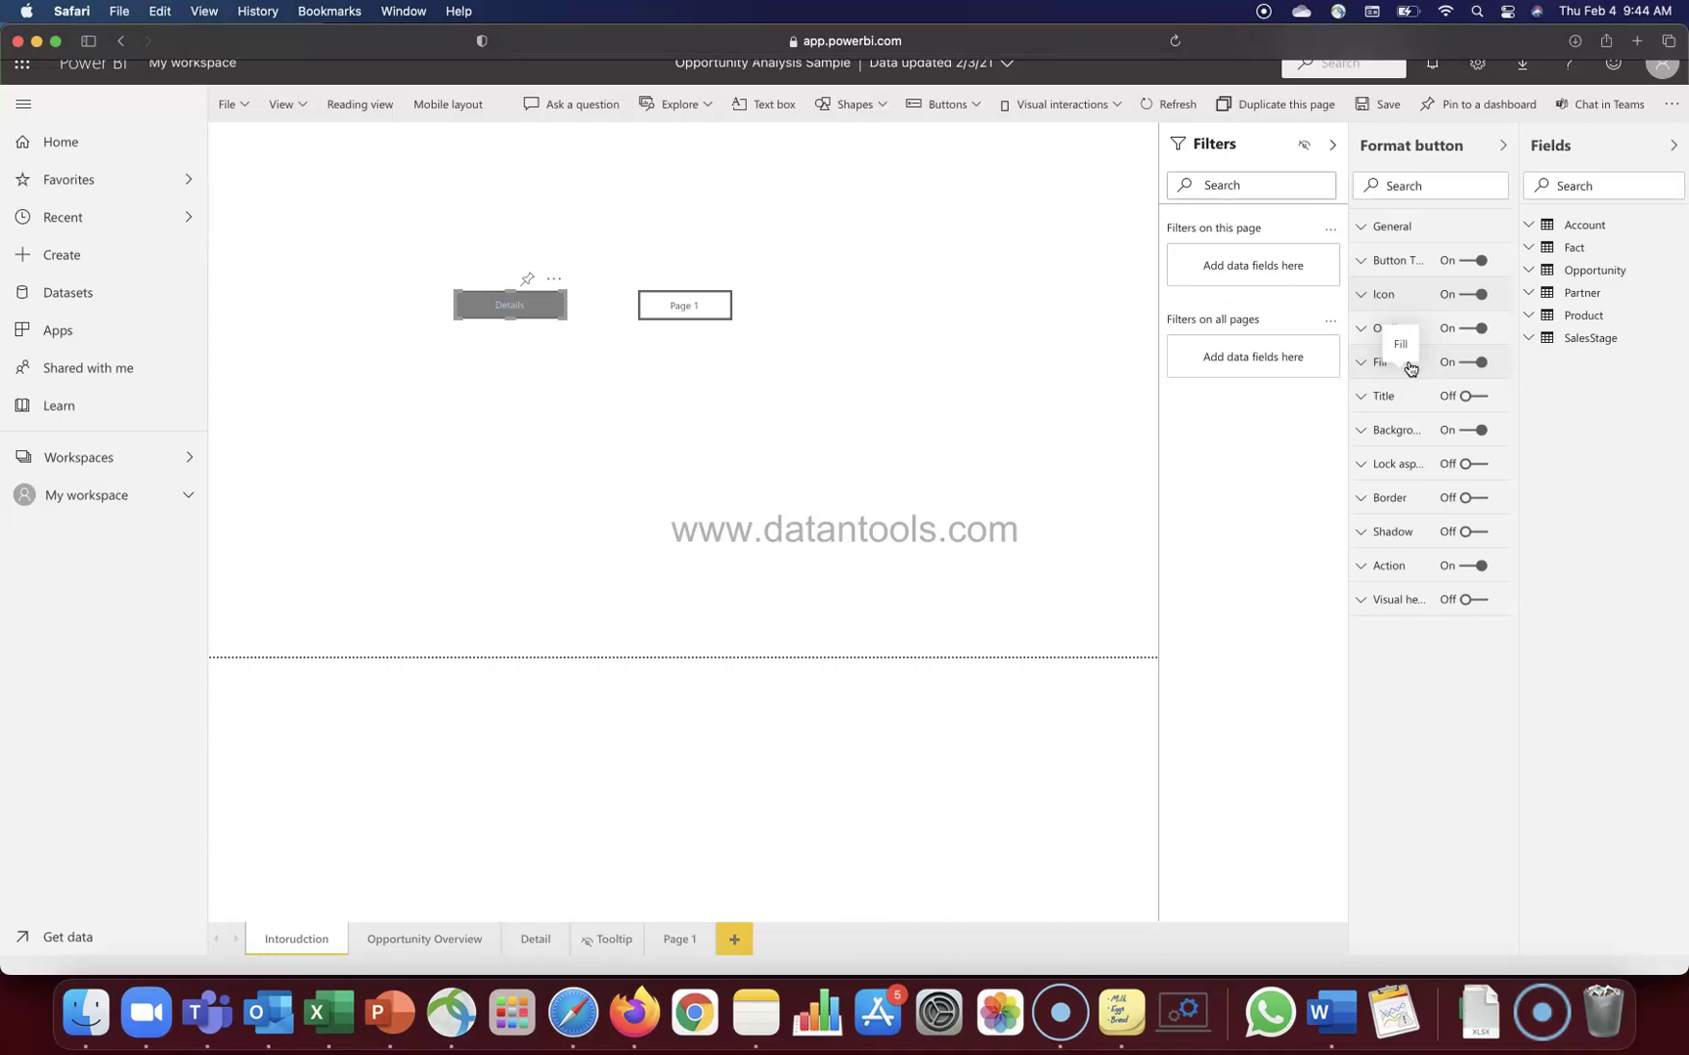
Step: Review the Fill settings for the On hover state, then deselect the button
click(1369, 262)
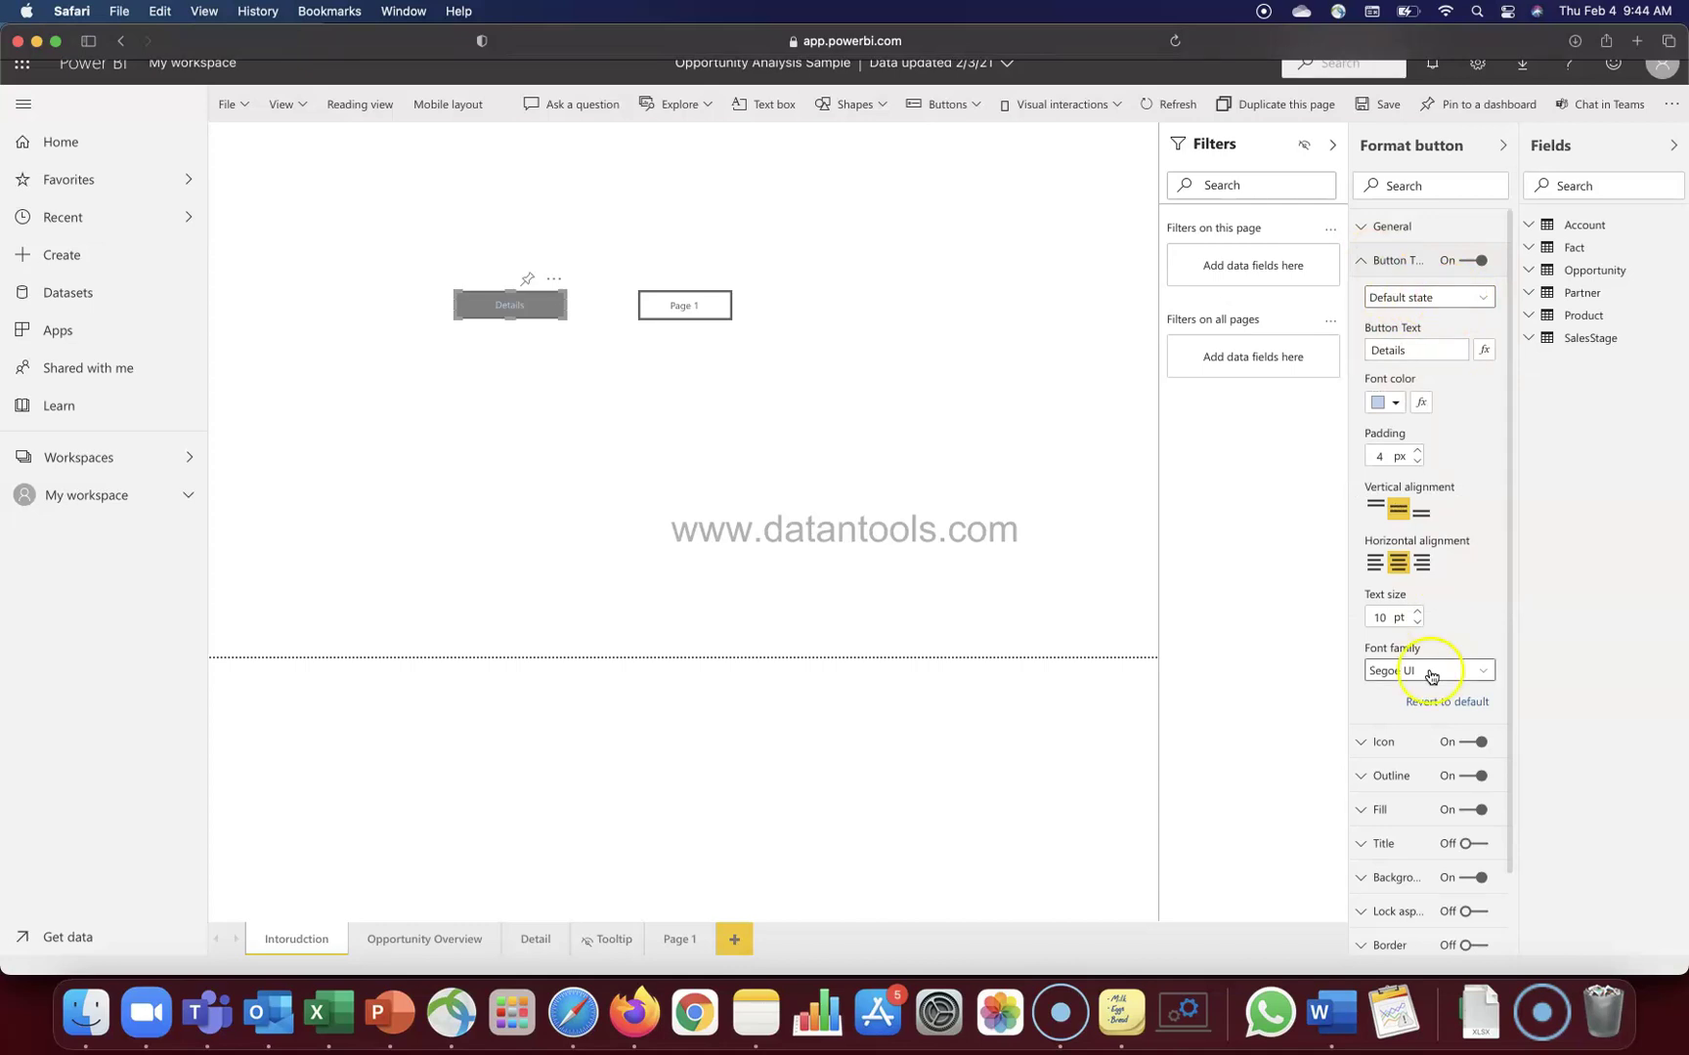
click(1382, 811)
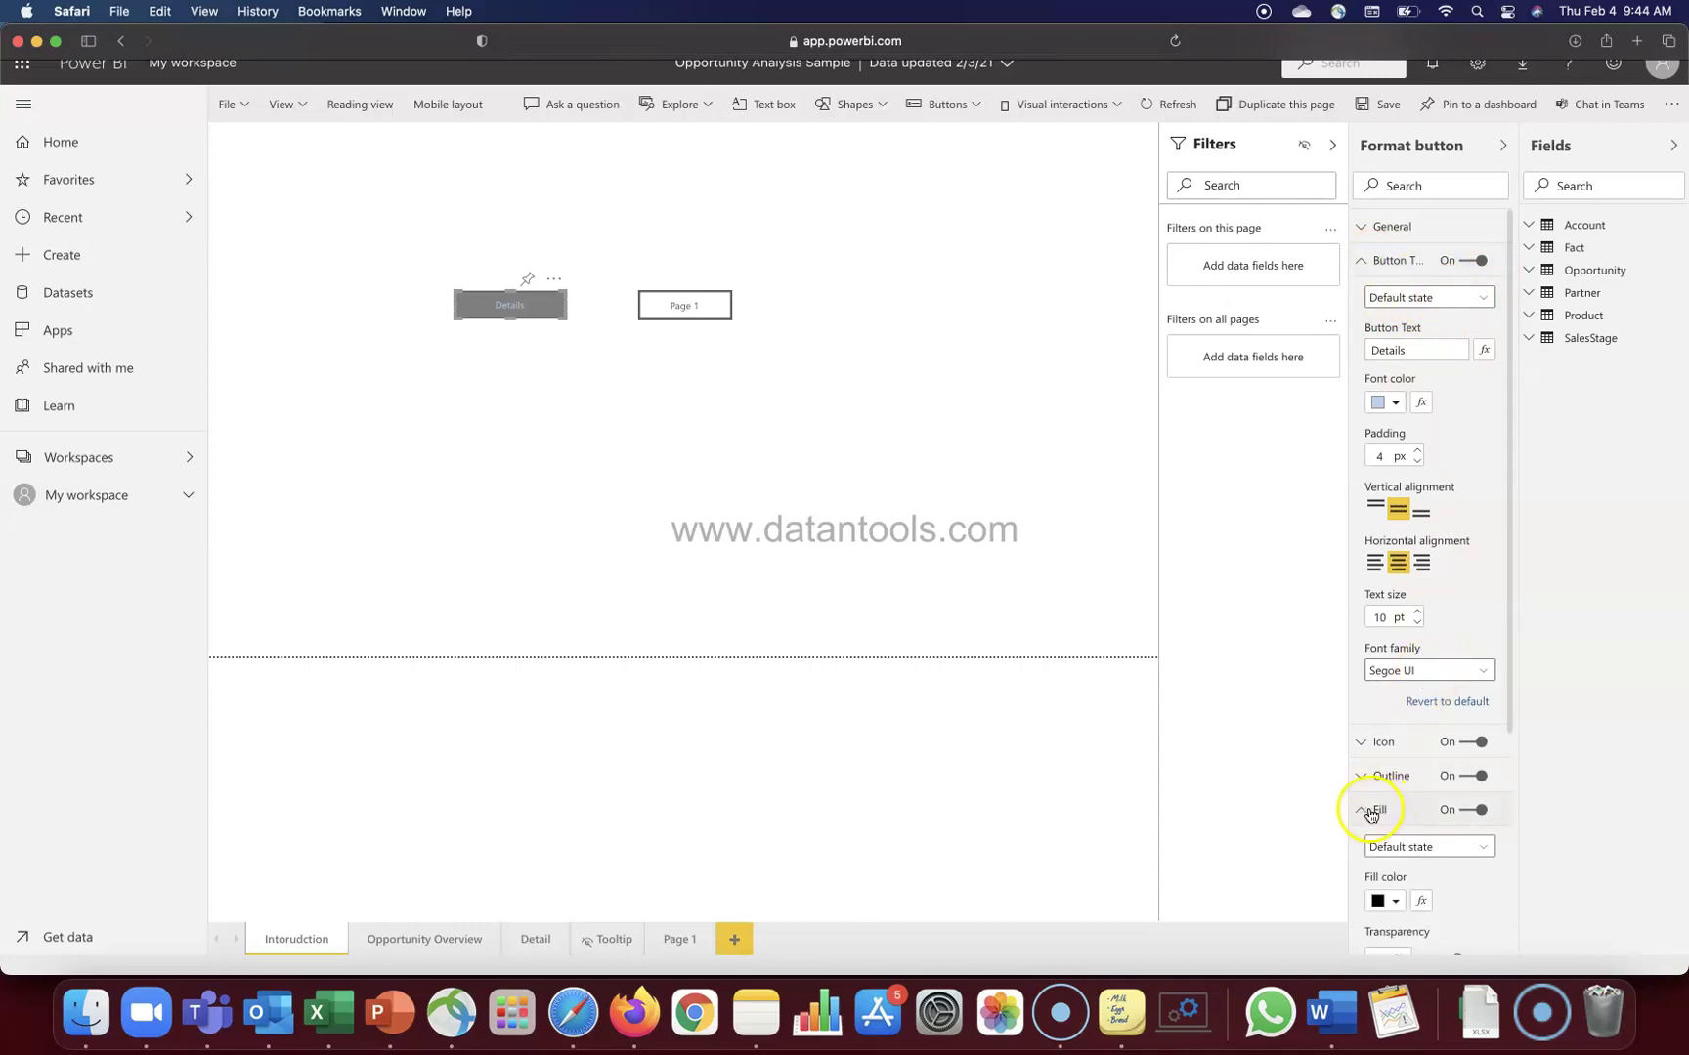
click(1426, 847)
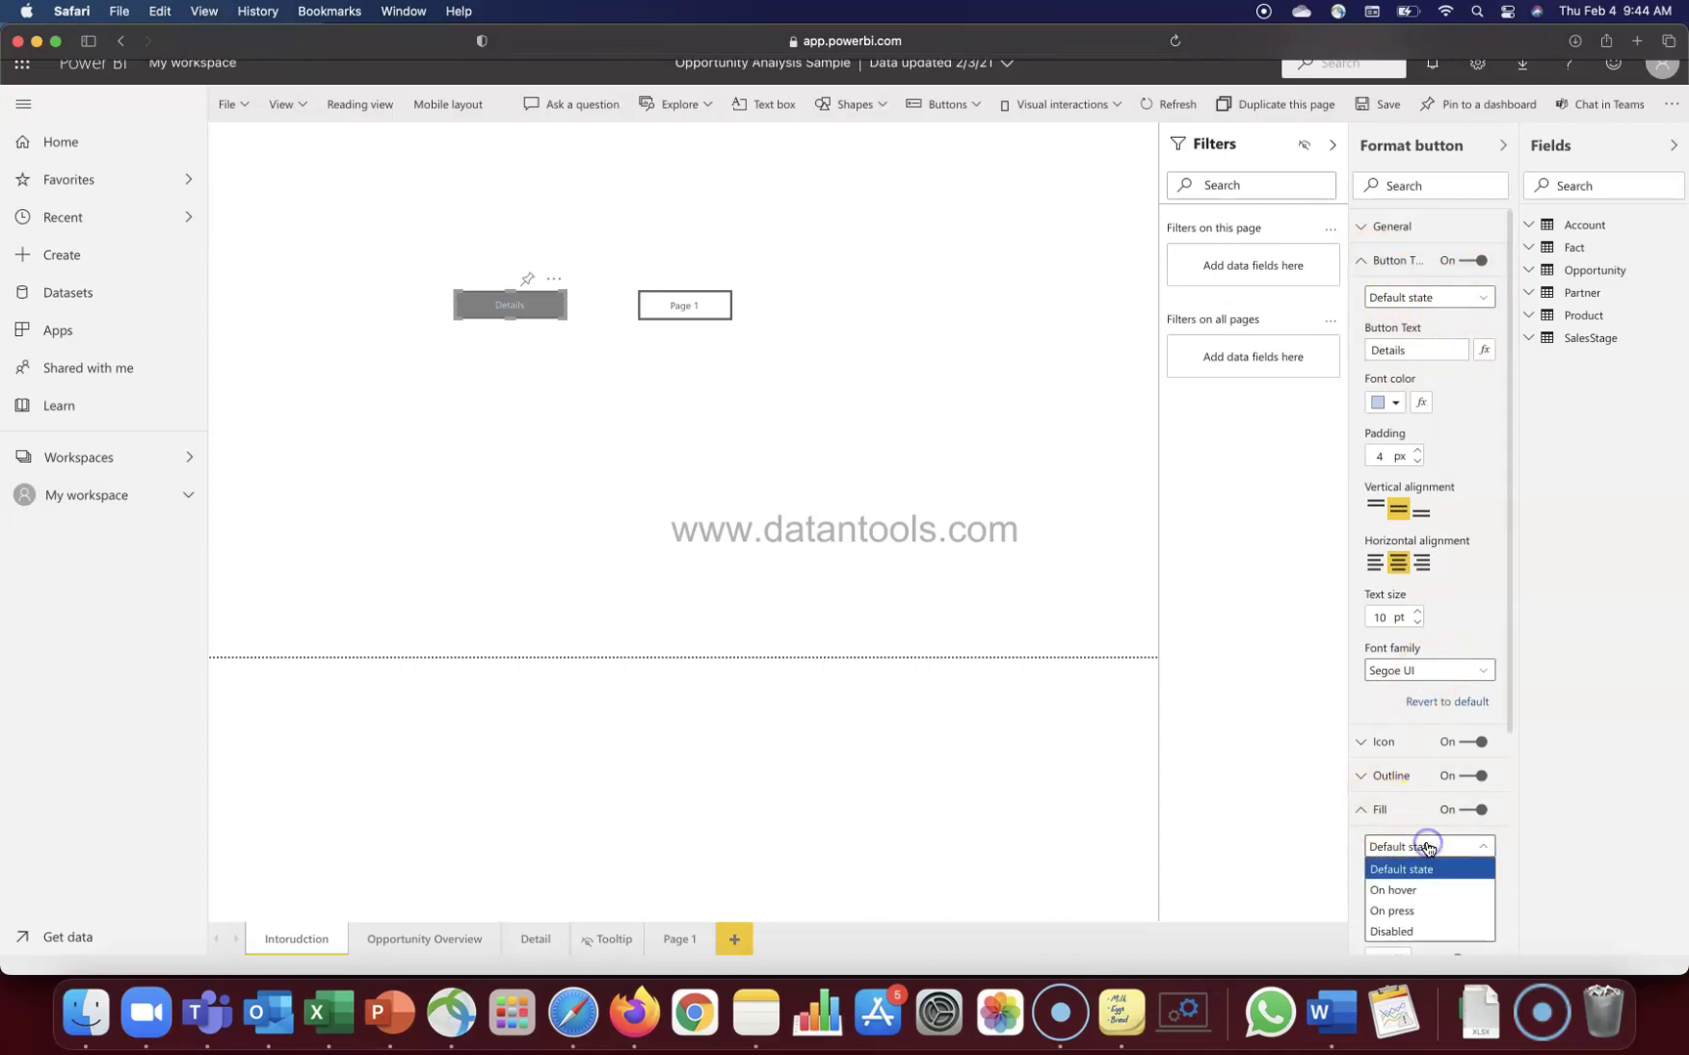
click(1433, 895)
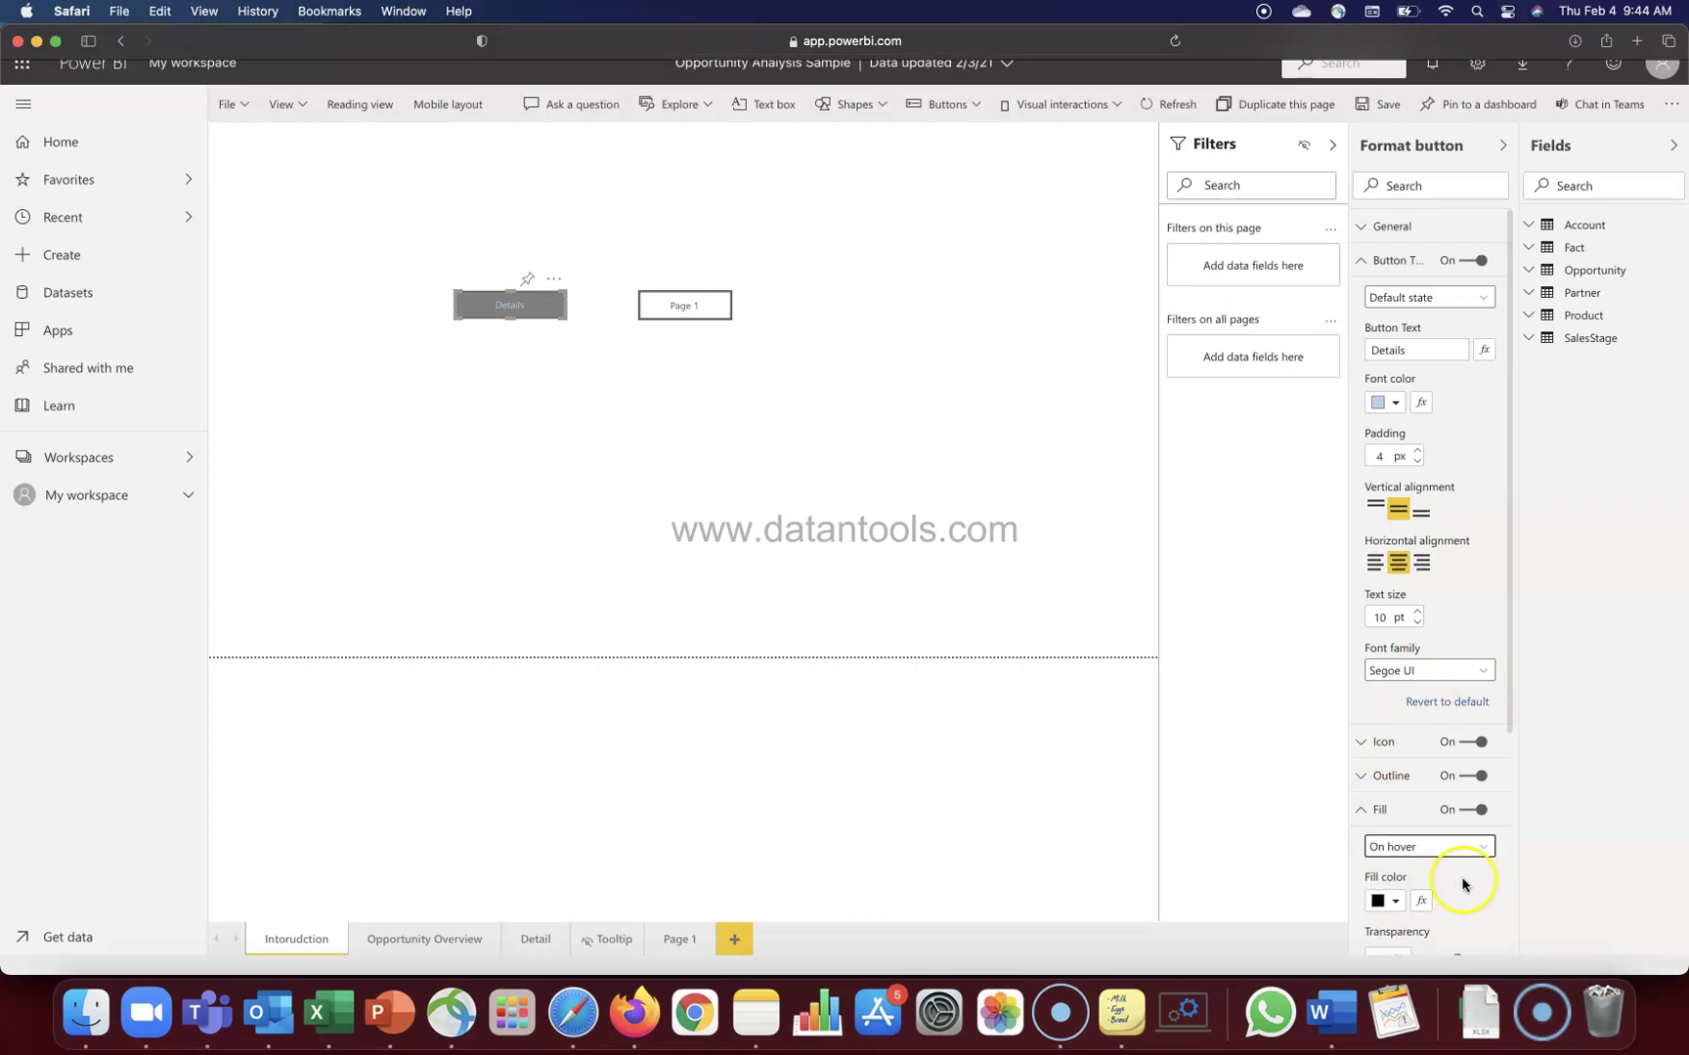
scroll(1483, 879, down, 3)
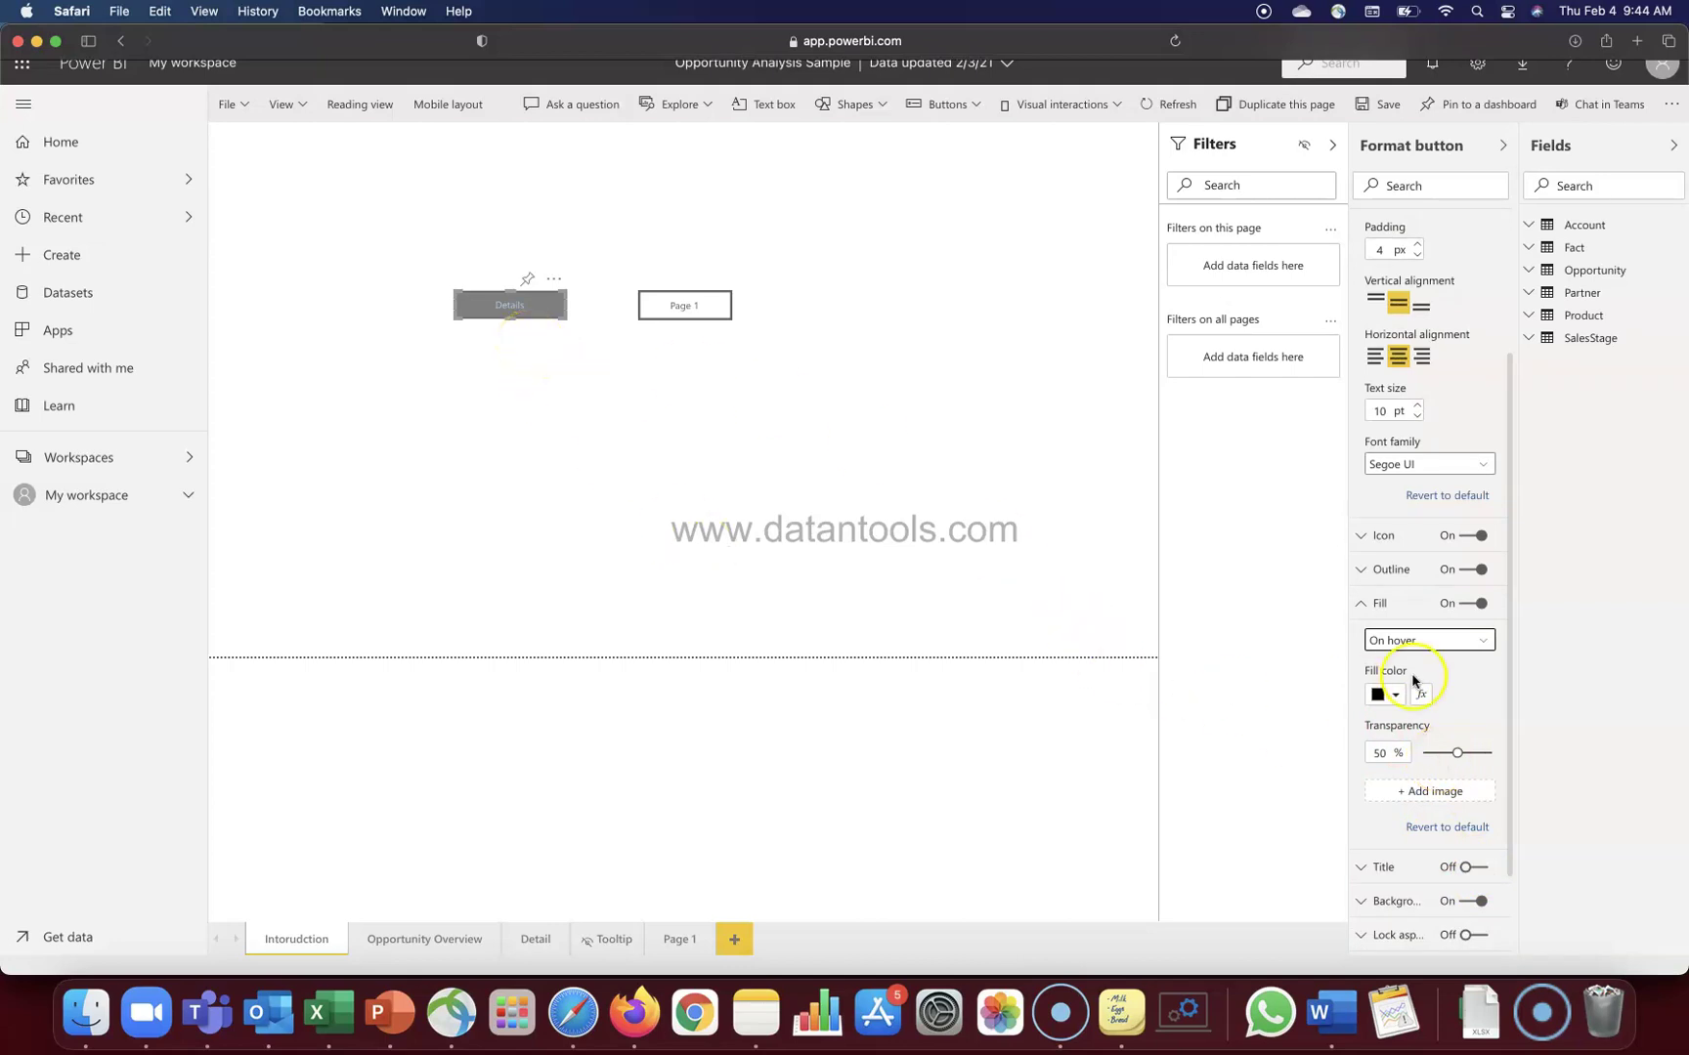
click(1476, 643)
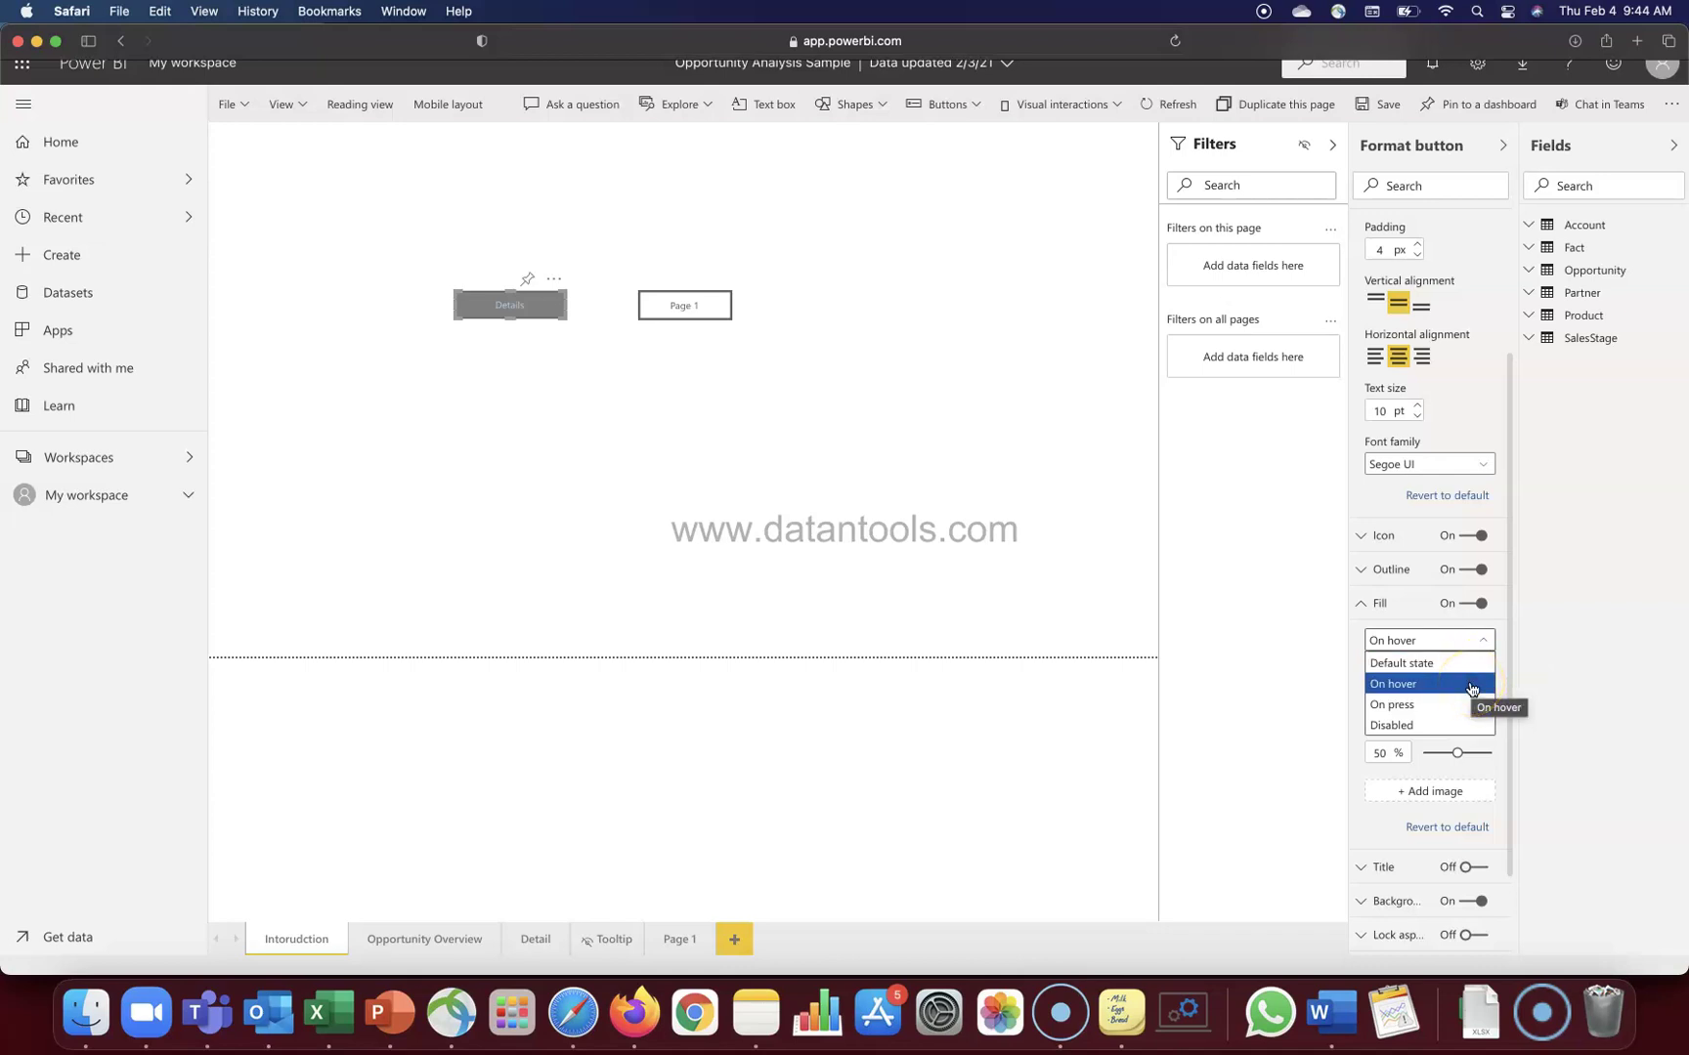
click(1013, 506)
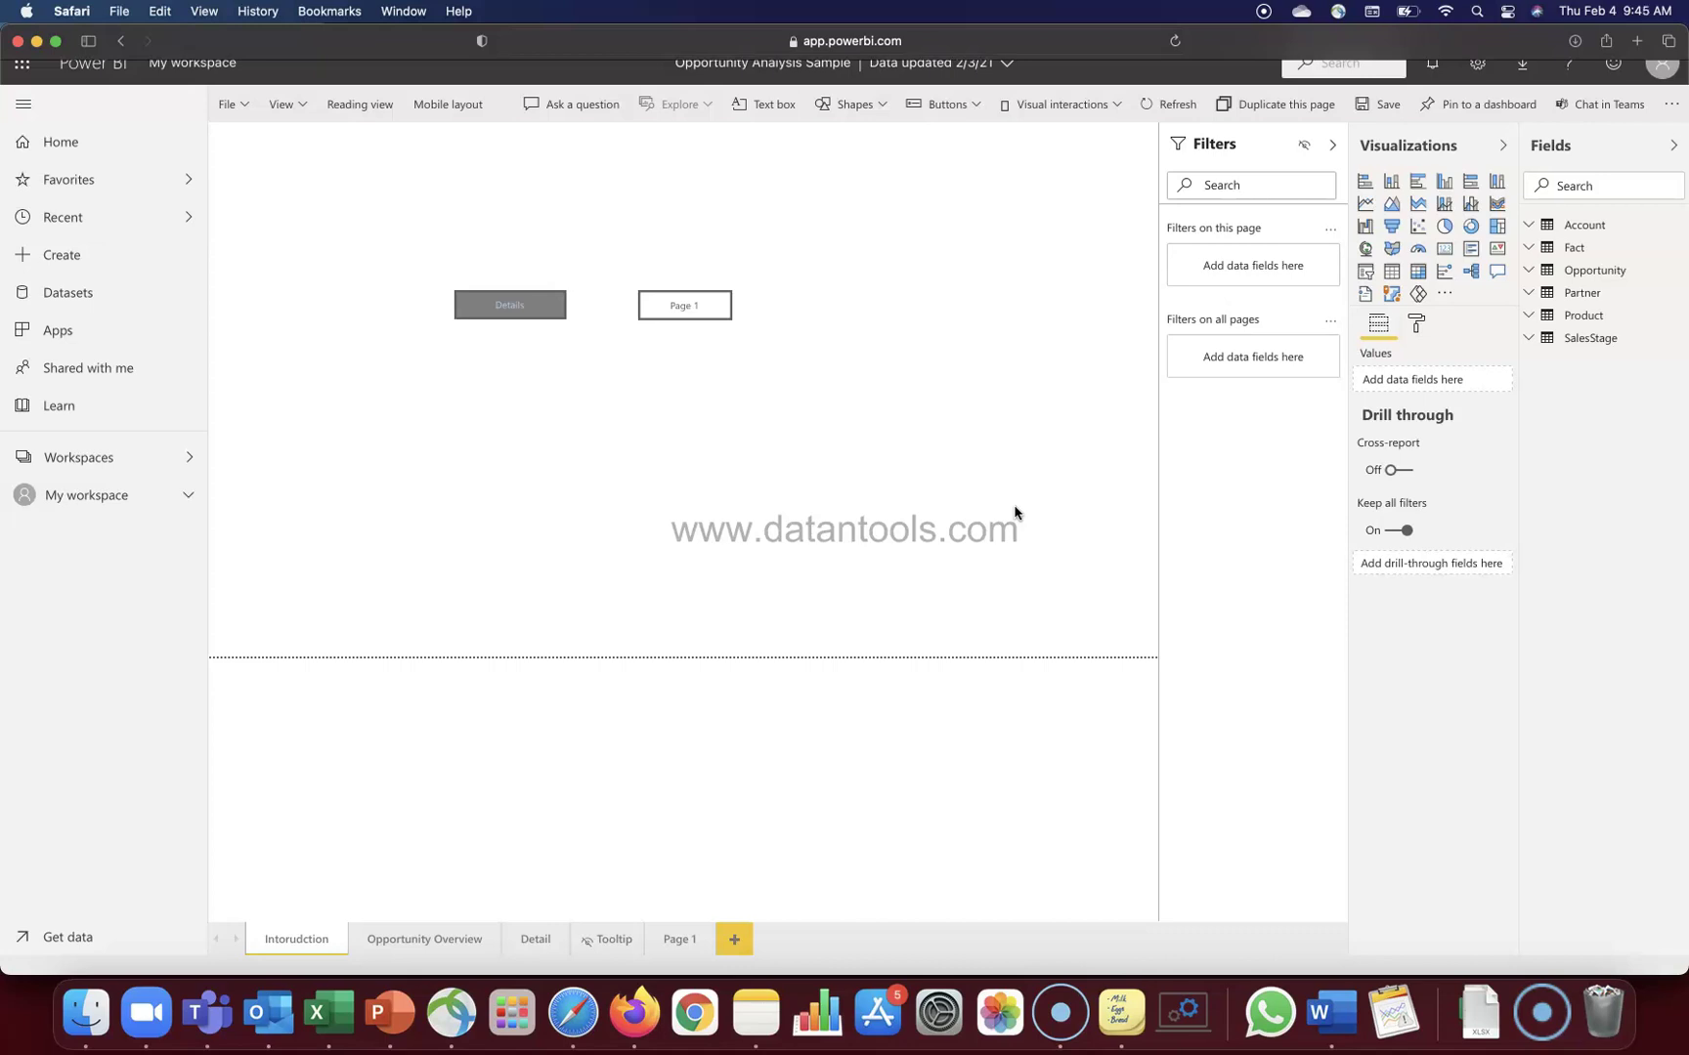
Step: Check the Details button's hover and pressed colours on the report canvas
click(537, 324)
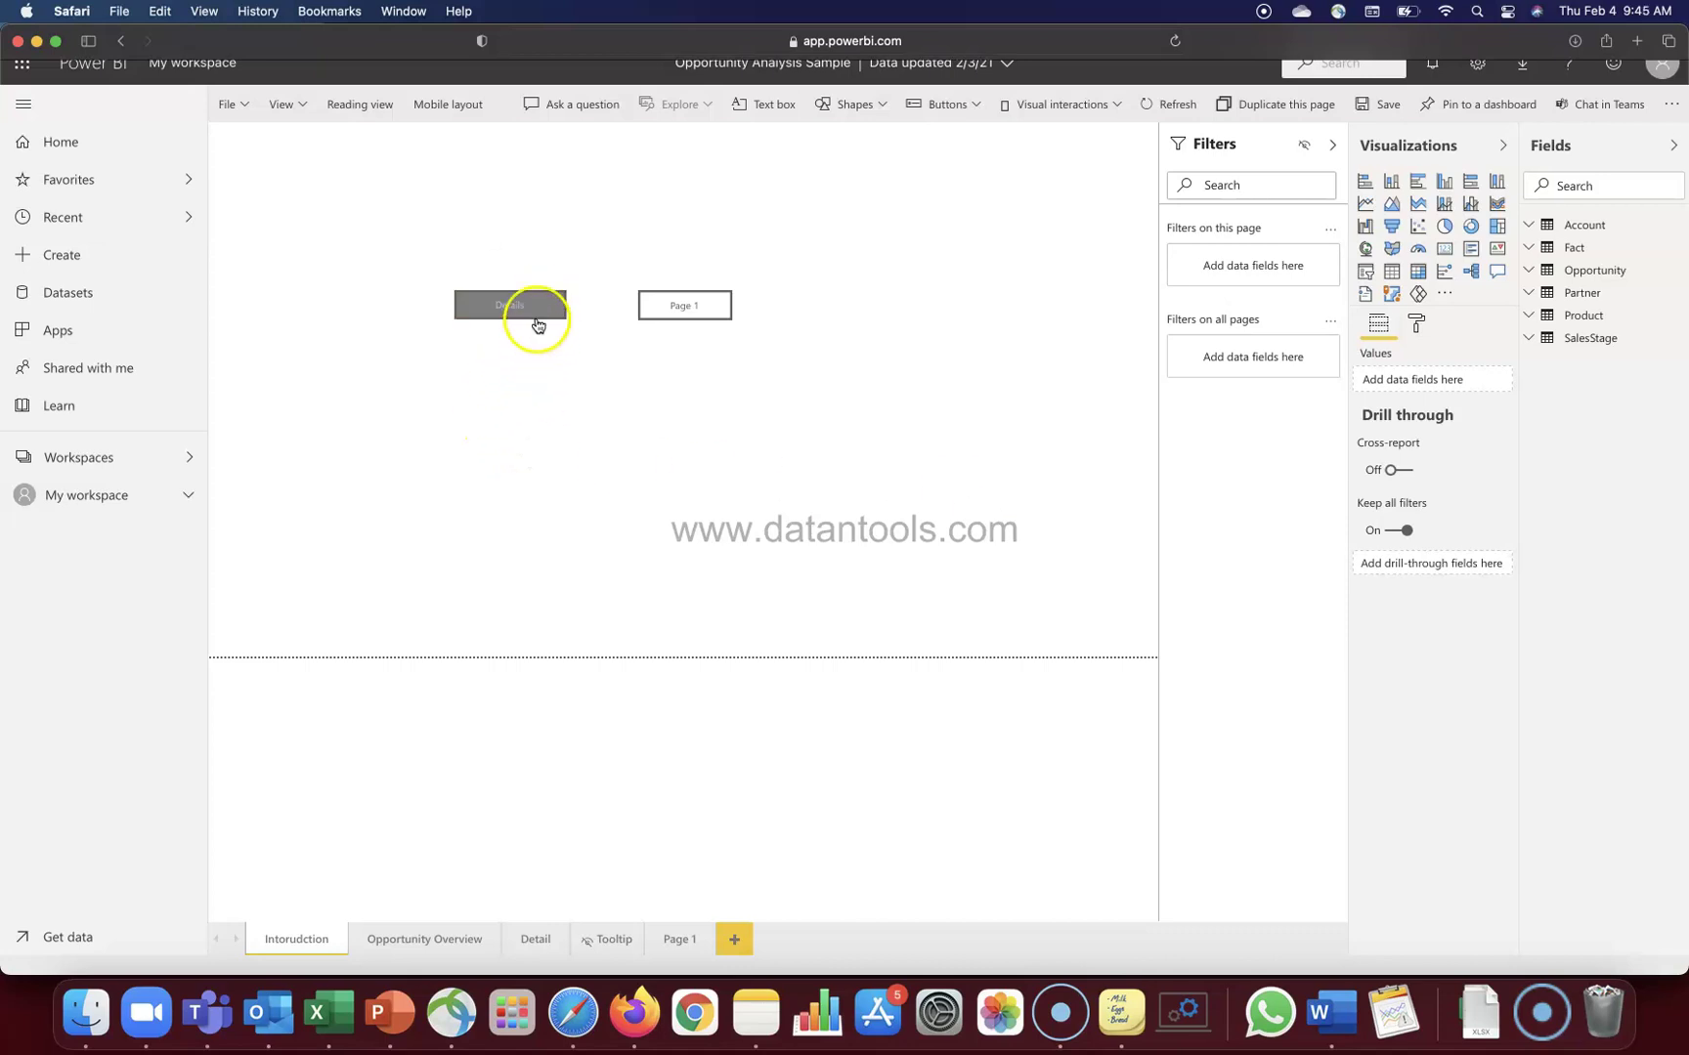